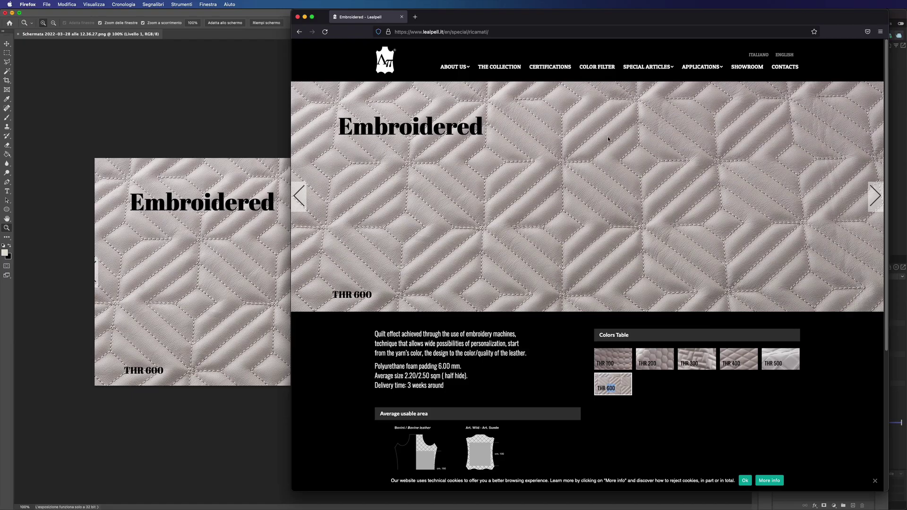
- View the THR 400, THR 300 and THR 600 embroidered leather samples in the colors table
click(741, 360)
click(697, 362)
click(614, 381)
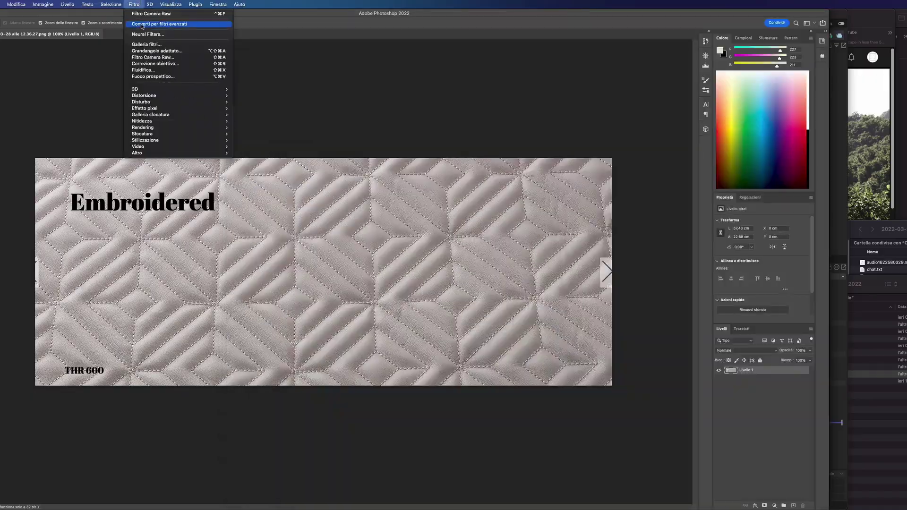
- In Photoshop, straighten the leather image using Camera Raw guided Upright with two vertical and two horizontal guides along the stitching, and increase its aspect
click(160, 58)
click(810, 269)
click(809, 252)
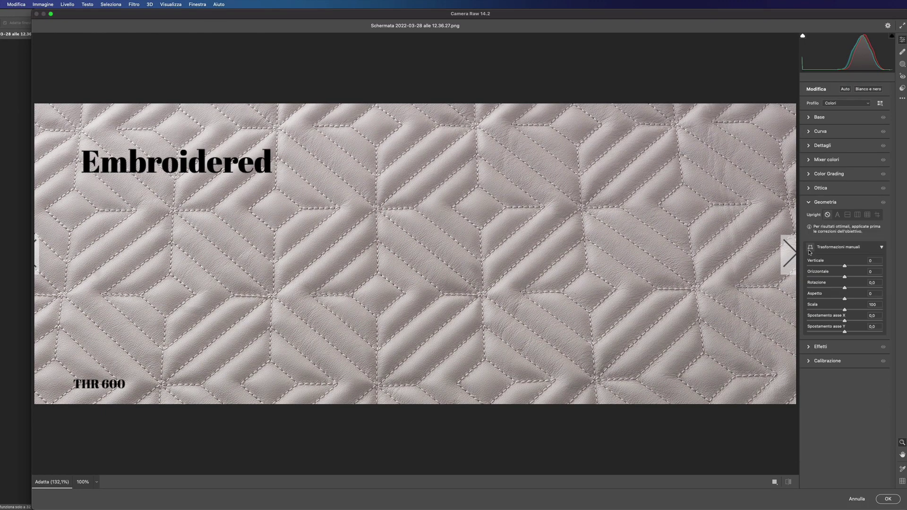
click(877, 215)
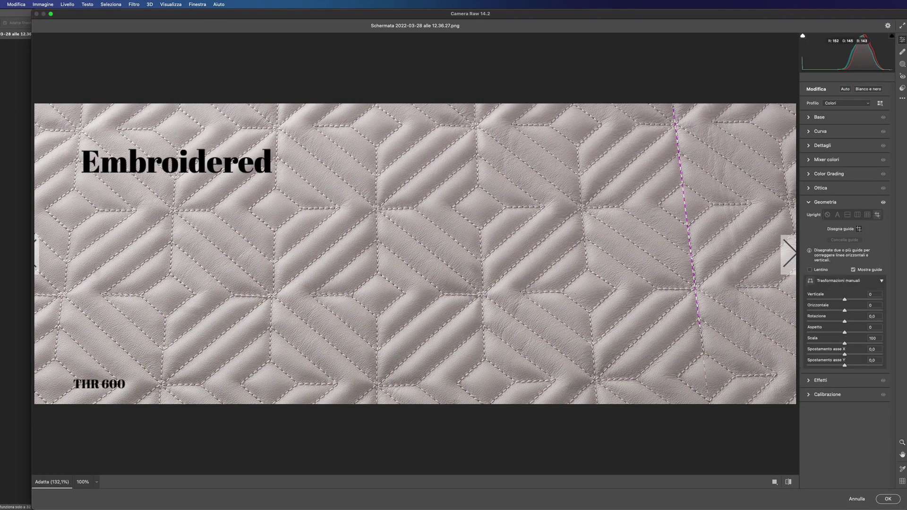
drag(56, 330, 57, 331)
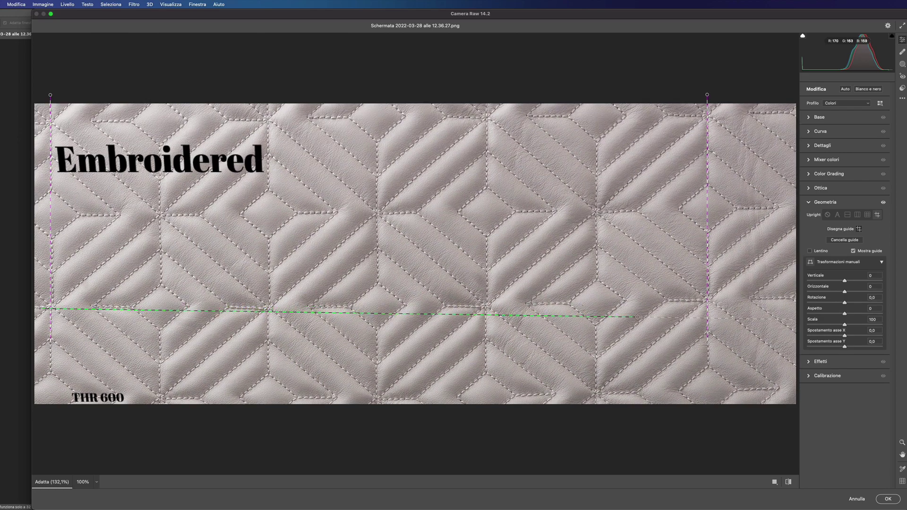
drag(668, 300, 669, 300)
drag(92, 119, 634, 122)
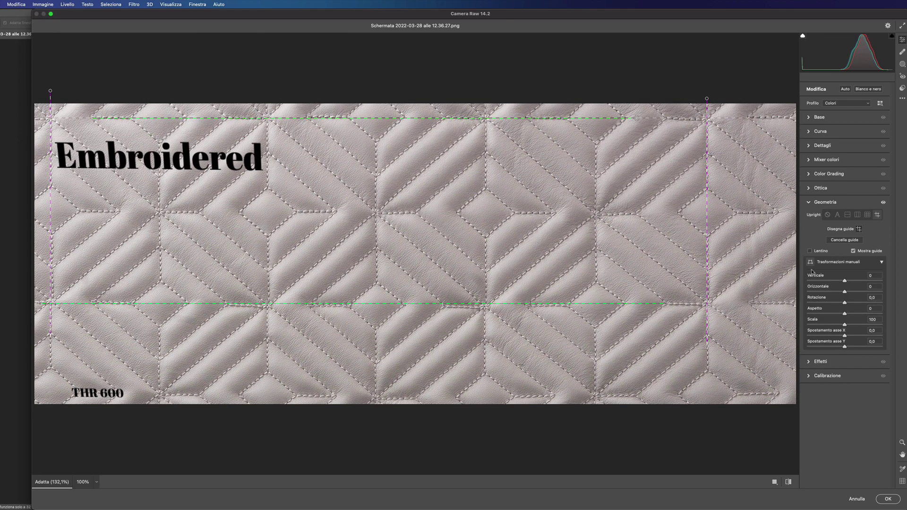
drag(845, 314, 866, 315)
key(Return)
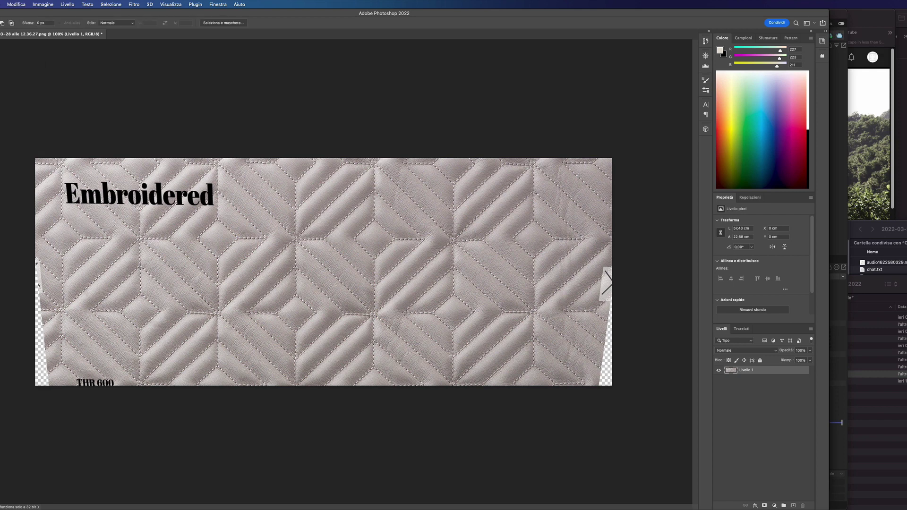
- Place two vertical and two horizontal ruler guides around one square repeat of the quilted pattern
key(super+r)
alt+drag(302, 42, 299, 199)
alt+drag(473, 42, 456, 213)
drag(377, 43, 401, 166)
drag(405, 43, 405, 318)
- Crop the leather image to the square enclosed by the guides and open its image size settings
key(c)
drag(299, 166, 456, 318)
key(Return)
key(alt+super+i)
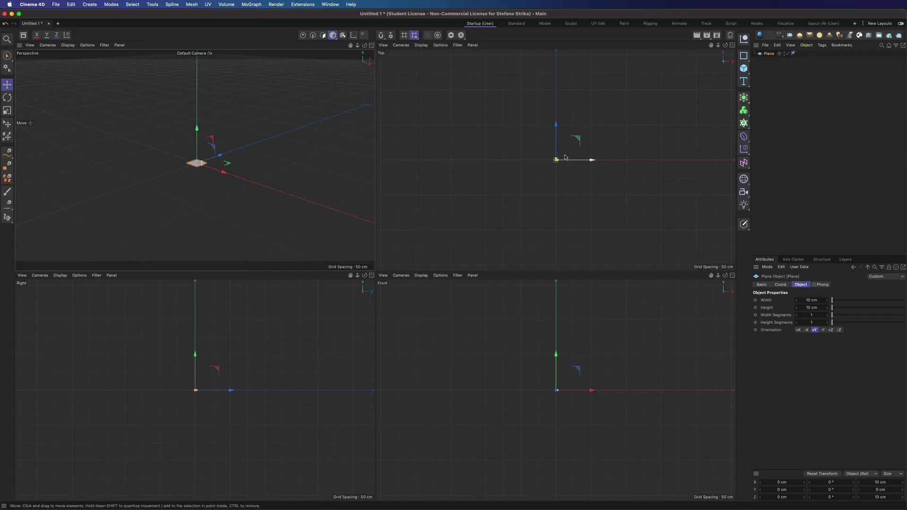
- In Cinema 4D, make the plane editable and select its single polygon
scroll(551, 163, up, 5)
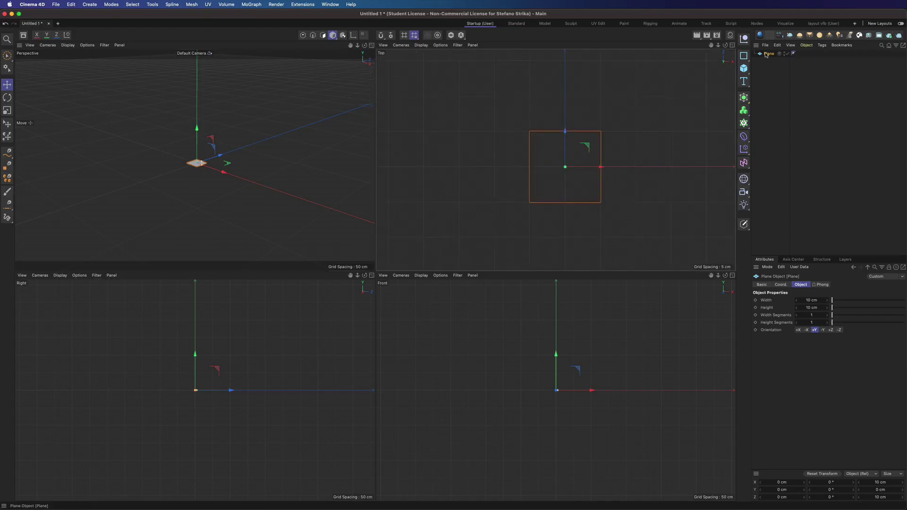
key(c)
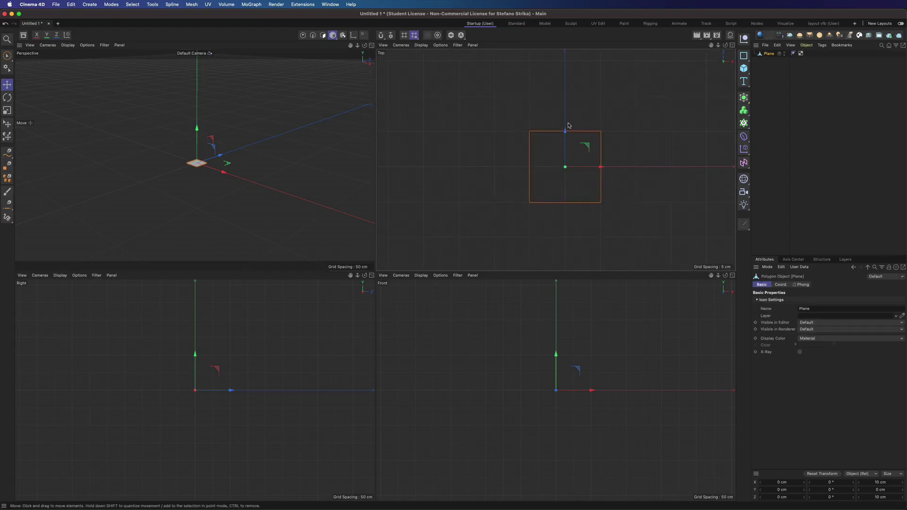
click(324, 36)
click(564, 161)
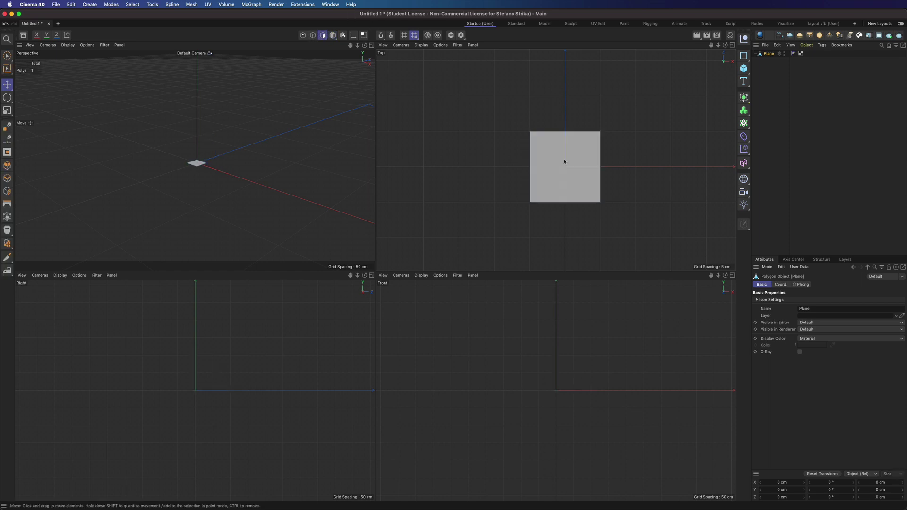
click(609, 141)
- Rotate the selected polygon by 45° in heading using world coordinates
click(859, 474)
click(853, 490)
click(833, 482)
text(45)
key(Return)
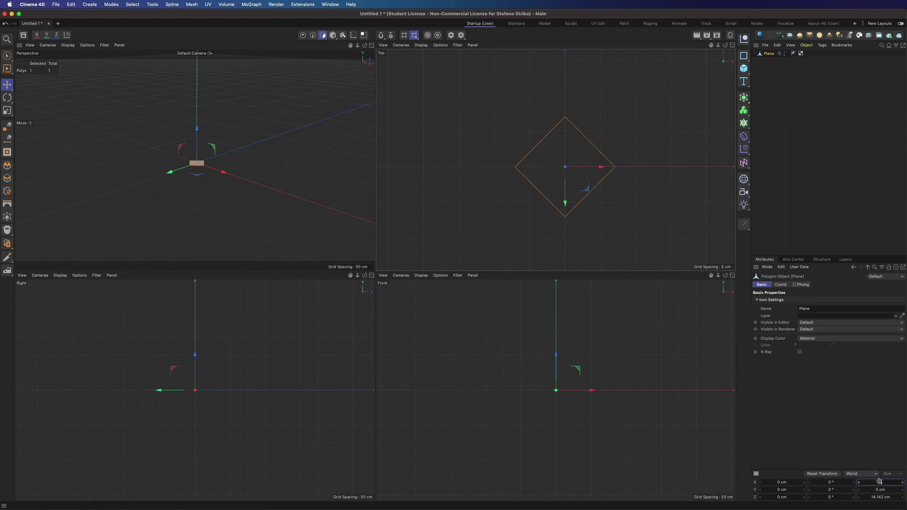
- Set the rotated polygon's X and Z sizes to 10 cm and return to model mode
text(10)
click(880, 495)
text(10)
click(880, 489)
scroll(602, 185, up, 4)
key(9)
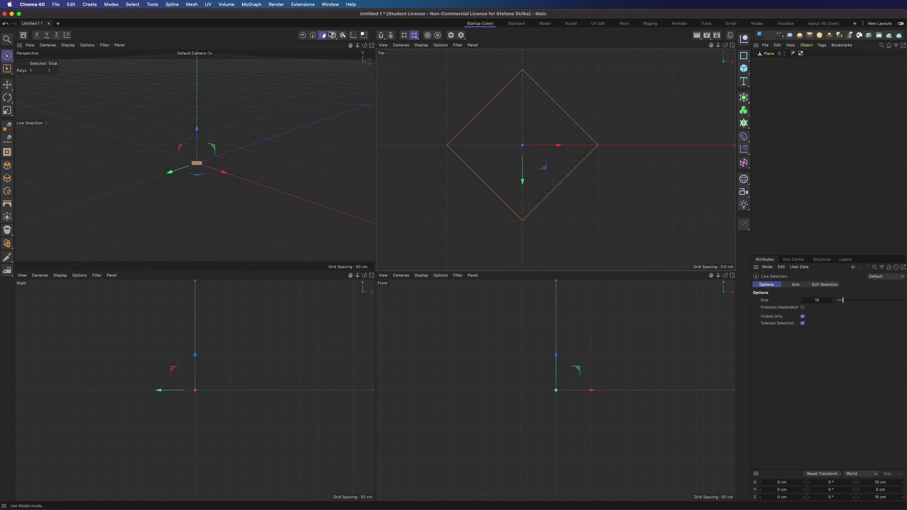
click(333, 35)
- Create a new material and apply it to the plane with flat projection
click(730, 35)
click(637, 55)
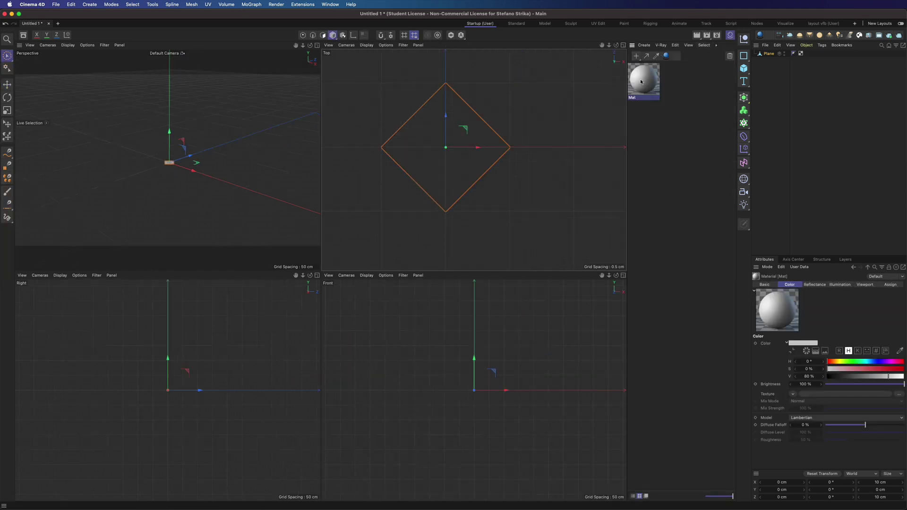
drag(773, 55, 771, 54)
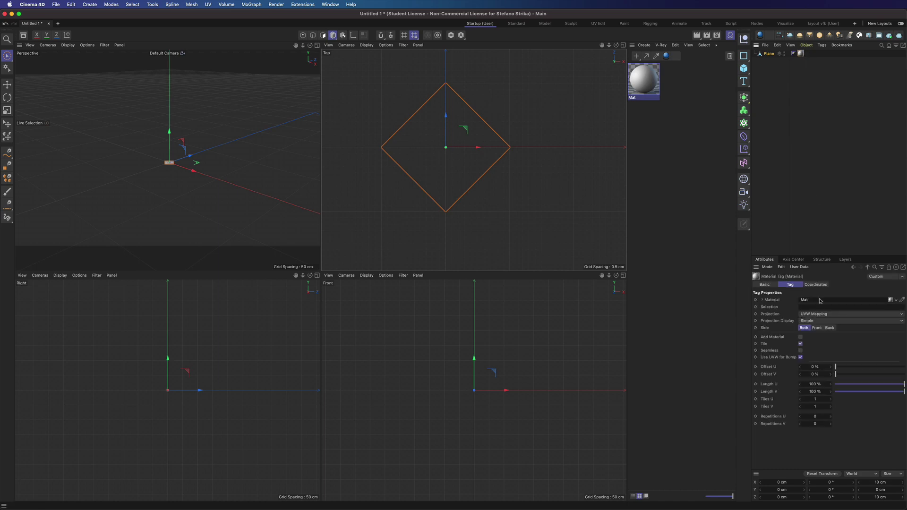
click(818, 314)
click(826, 337)
- Load "printed leather base.tif" from the 3DRnB WIP folder as the material's color texture, with sampling set to None
double_click(657, 74)
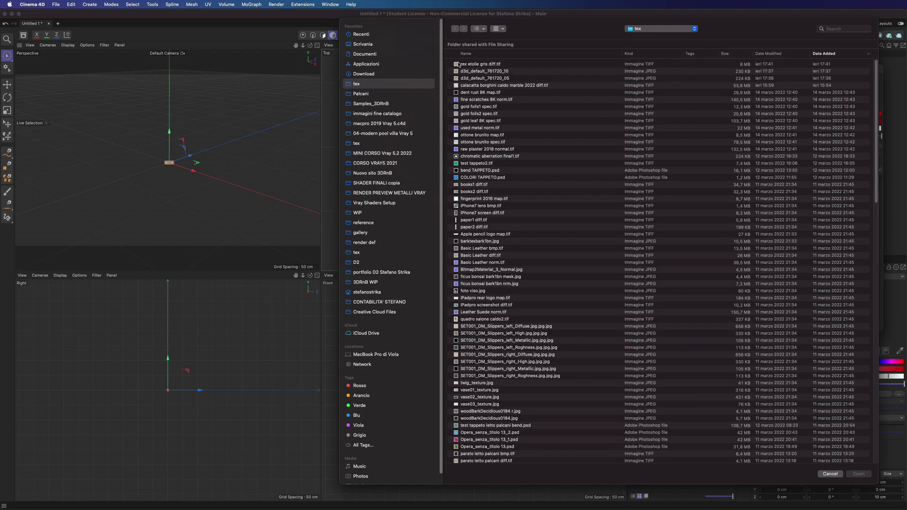
click(373, 282)
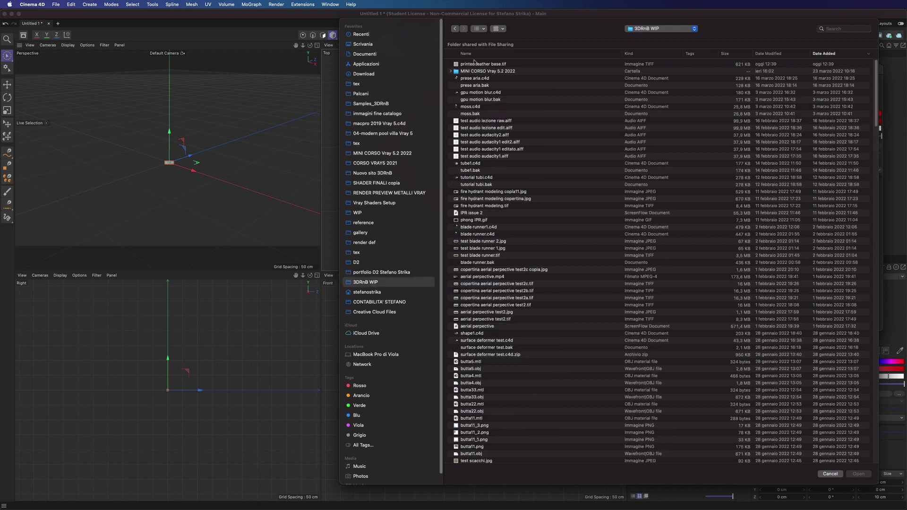
double_click(475, 65)
click(796, 152)
click(794, 174)
- Change the material's viewport texture preview size and disable its reflectance channel
click(662, 229)
click(780, 102)
click(775, 147)
drag(653, 72, 620, 193)
click(619, 190)
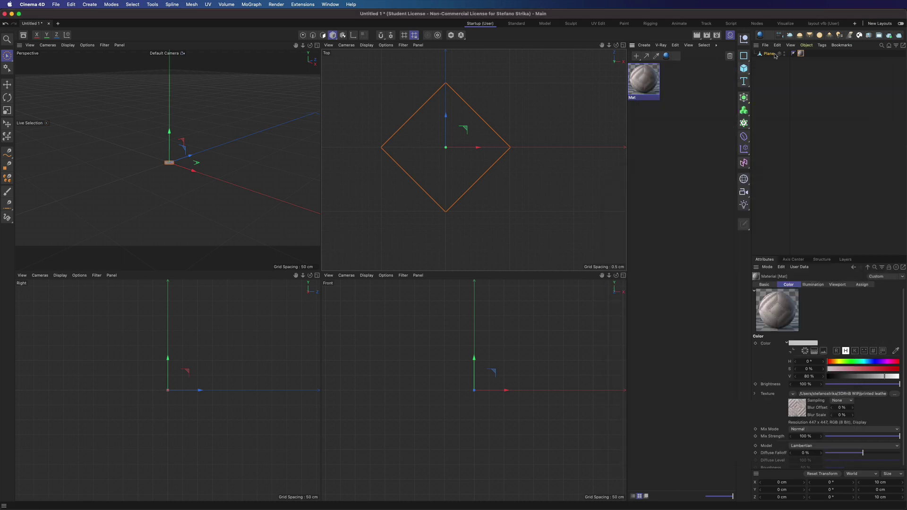
- Set the pitch of the plane's material projection to -90°
click(772, 53)
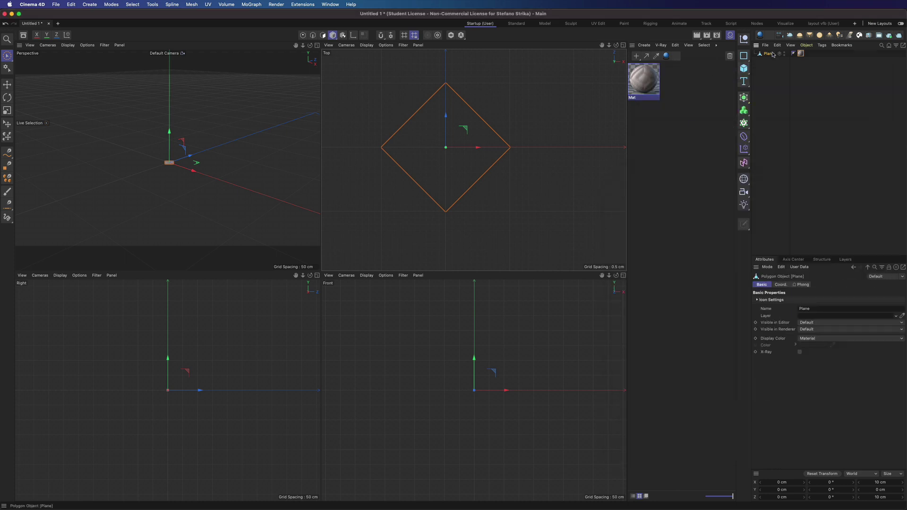
click(317, 45)
scroll(372, 285, up, 5)
scroll(309, 284, up, 5)
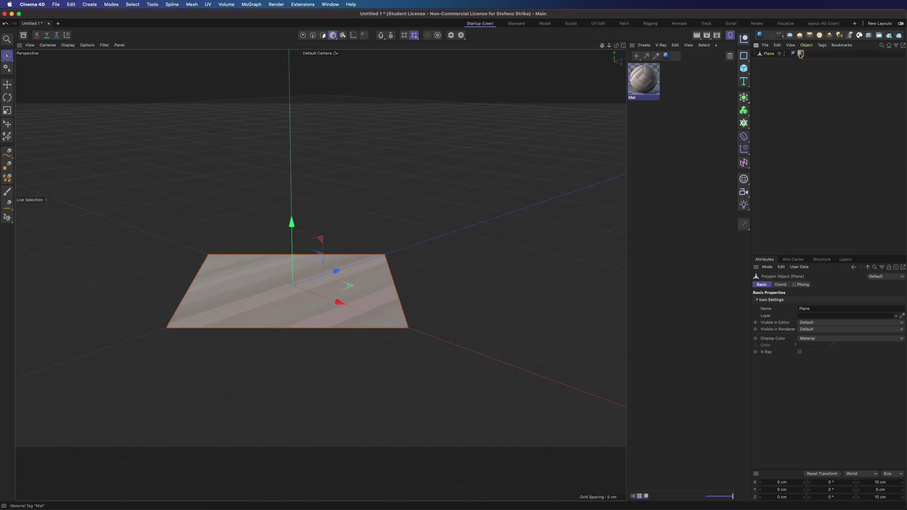
click(800, 54)
click(816, 284)
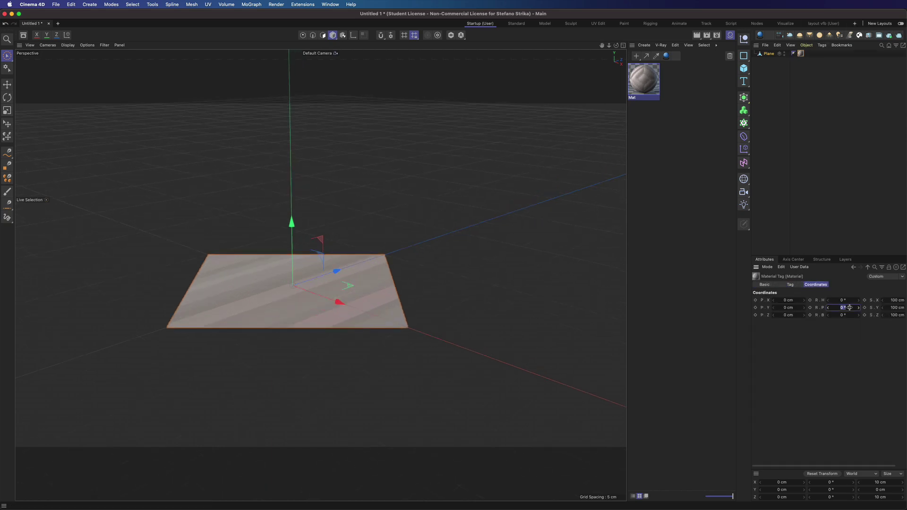
click(850, 307)
text(-90)
key(Return)
- Fit the material projection to the plane object
click(822, 45)
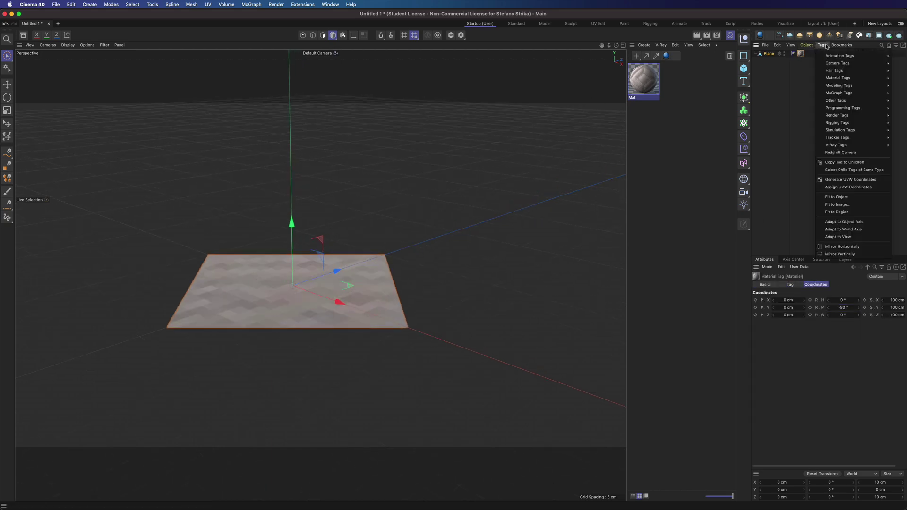
click(844, 199)
drag(616, 46, 605, 118)
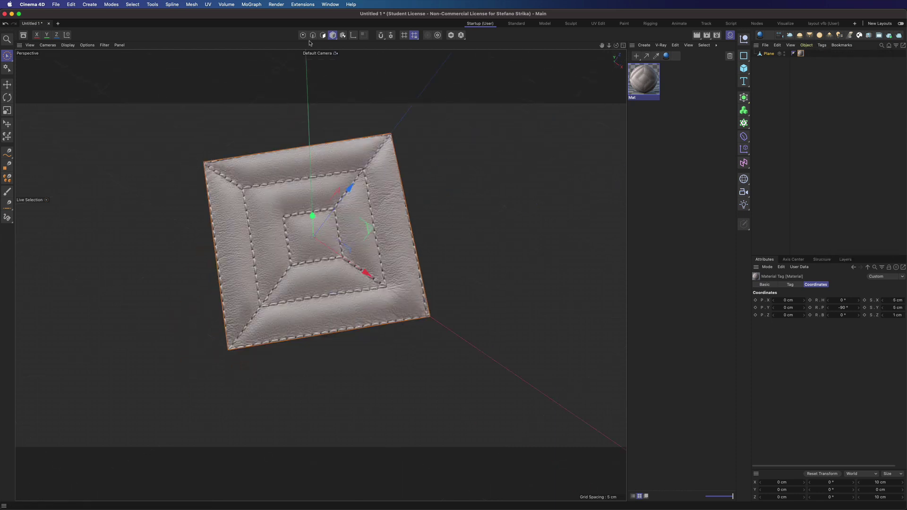
- Inset the plane's polygon twice along the inner stitching lines, by about 1.27 cm and about 1.33 cm
click(323, 35)
right_click(405, 87)
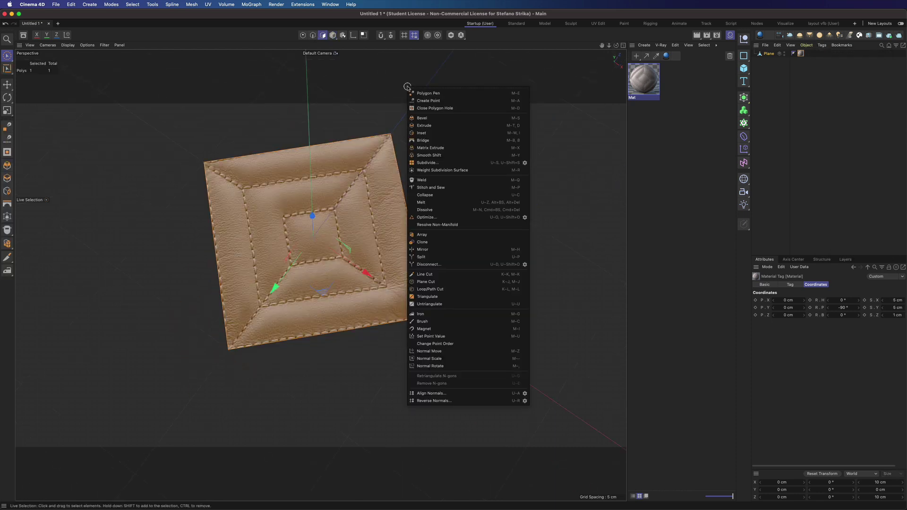
click(424, 134)
drag(424, 134, 467, 134)
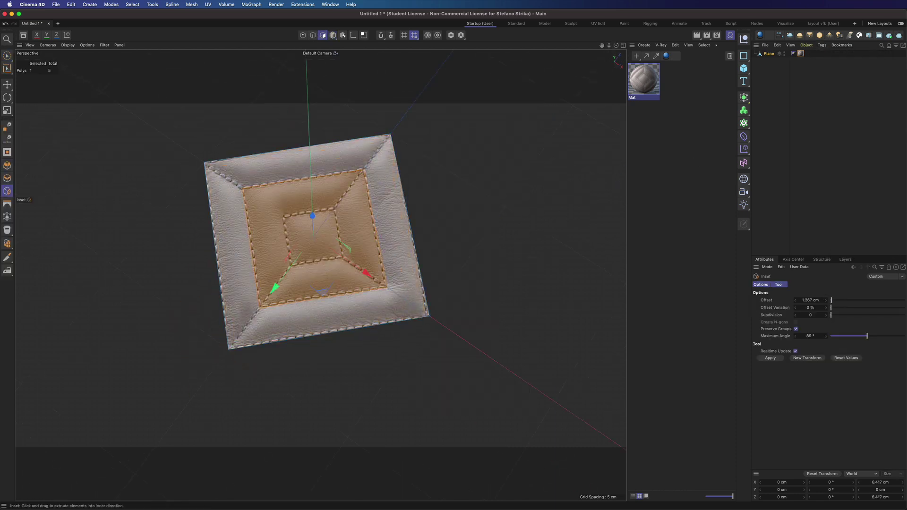
drag(523, 186, 505, 187)
- Display the leather texture in the enlarged top view and check the inset edges against the stitching in edge mode
click(623, 45)
click(624, 45)
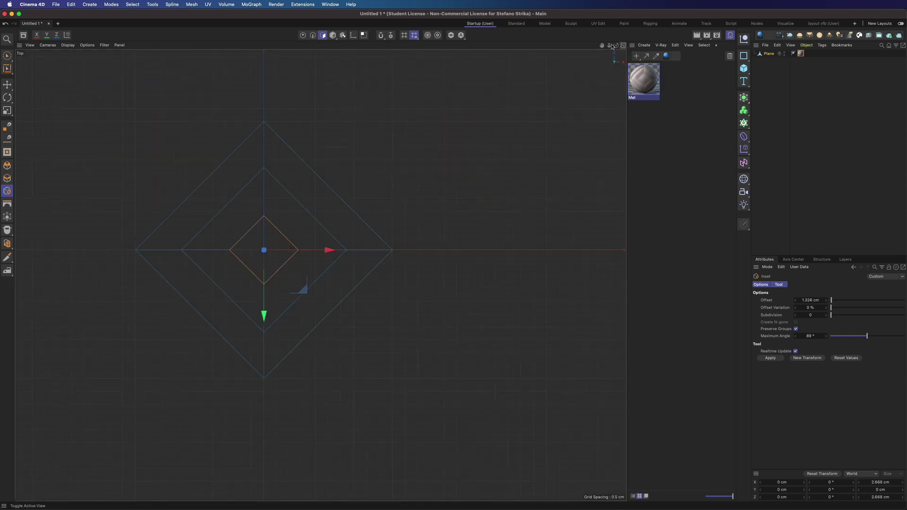
click(67, 45)
click(84, 85)
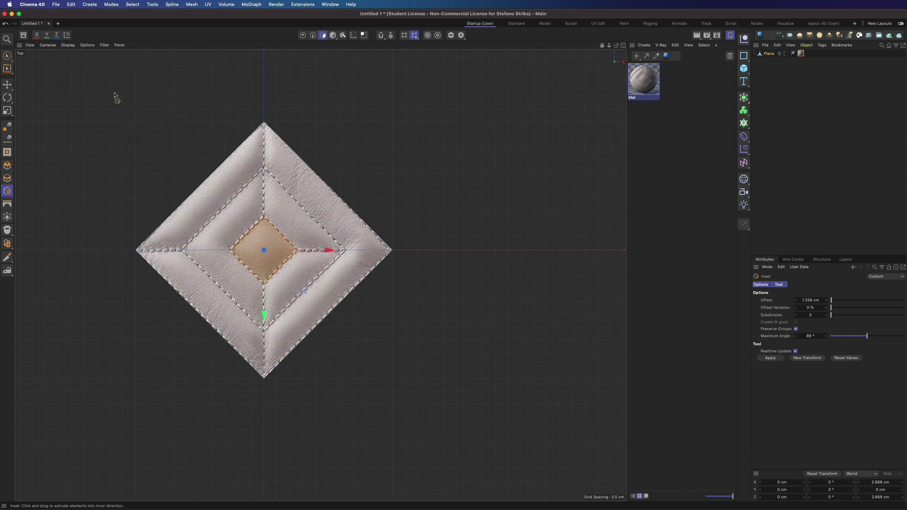
click(7, 56)
click(313, 35)
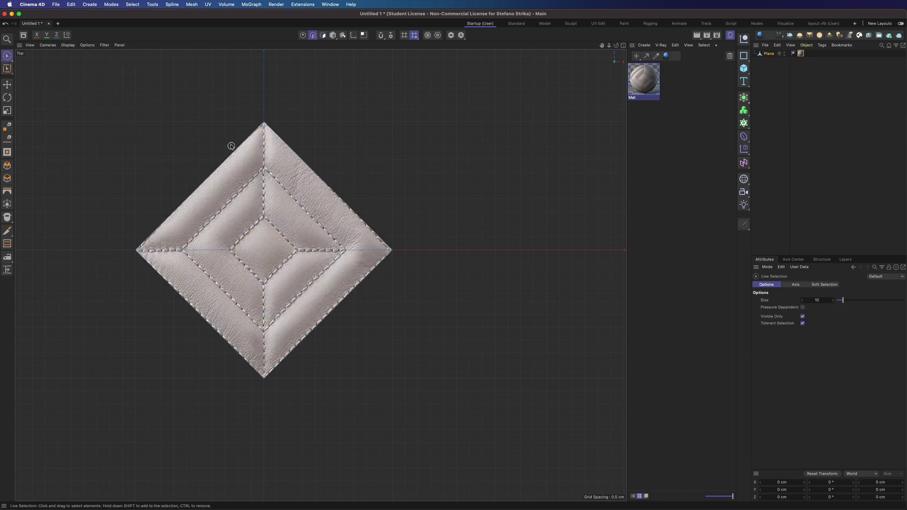
scroll(232, 143, up, 2)
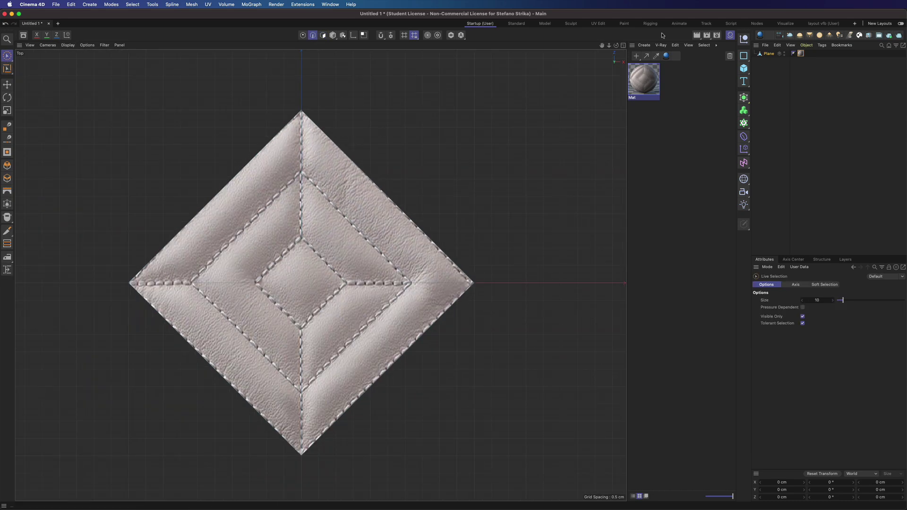
- Inset the central polygon twice more in the perspective view, by about 0.11 cm and about 0.41 cm
click(625, 45)
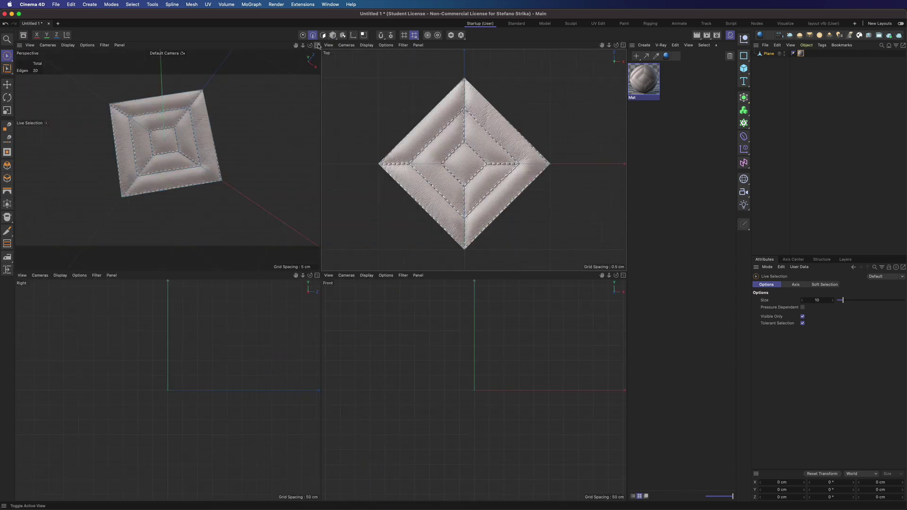
click(316, 45)
click(323, 35)
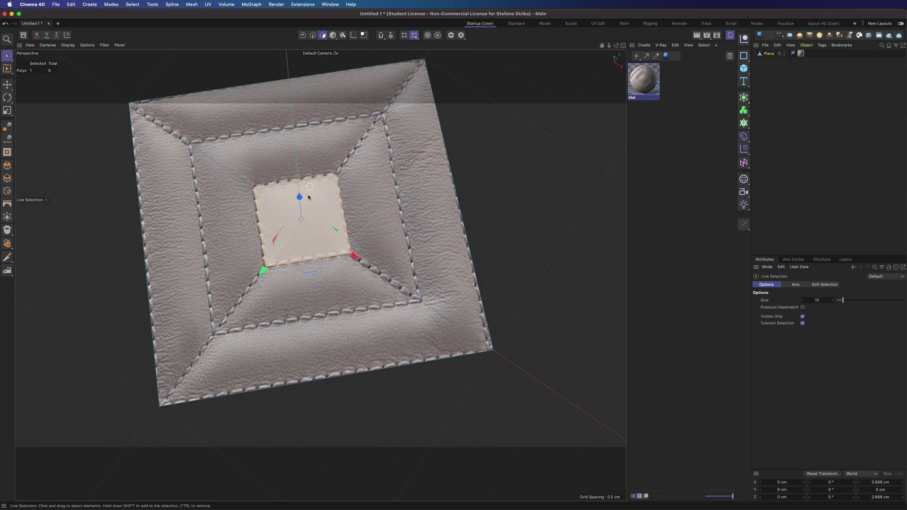
right_click(340, 116)
click(390, 172)
drag(390, 174, 395, 174)
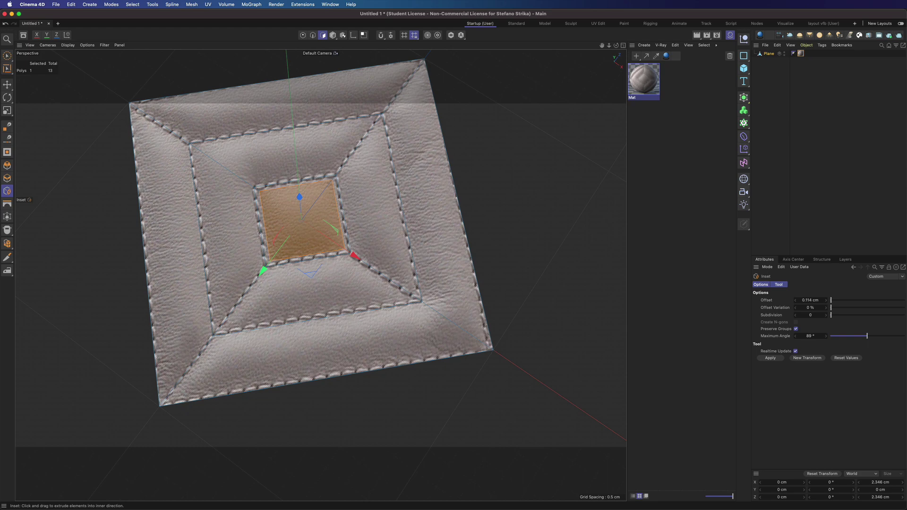
drag(394, 173, 415, 146)
- Select all edges along the plane's two diagonals with Rectangle Selection in the top view
click(623, 45)
click(623, 44)
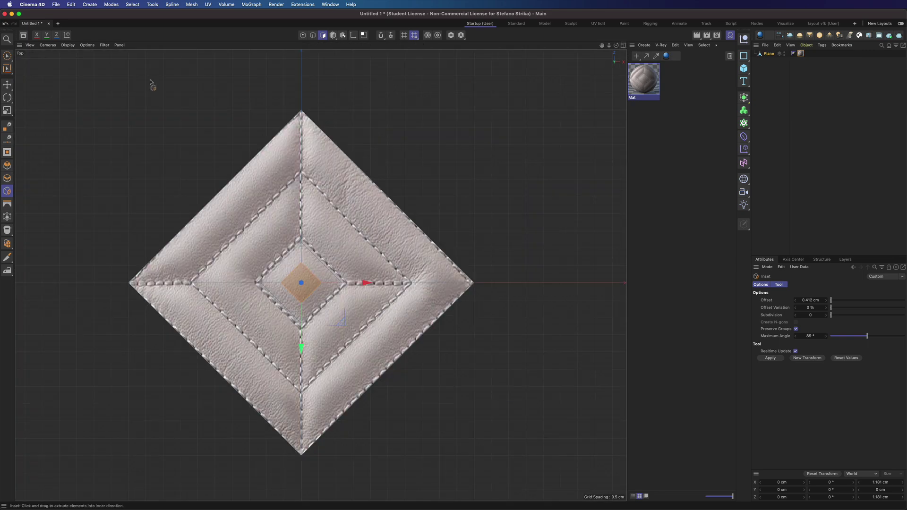
drag(6, 55, 33, 71)
click(313, 36)
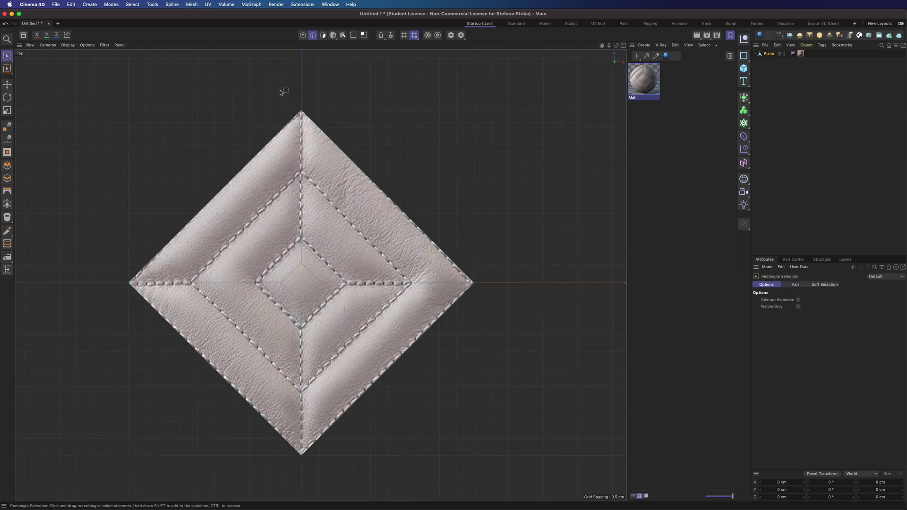
drag(294, 93, 504, 289)
shift+drag(181, 283, 118, 288)
- Enlarge the top view and change its display mode to Lines
click(623, 45)
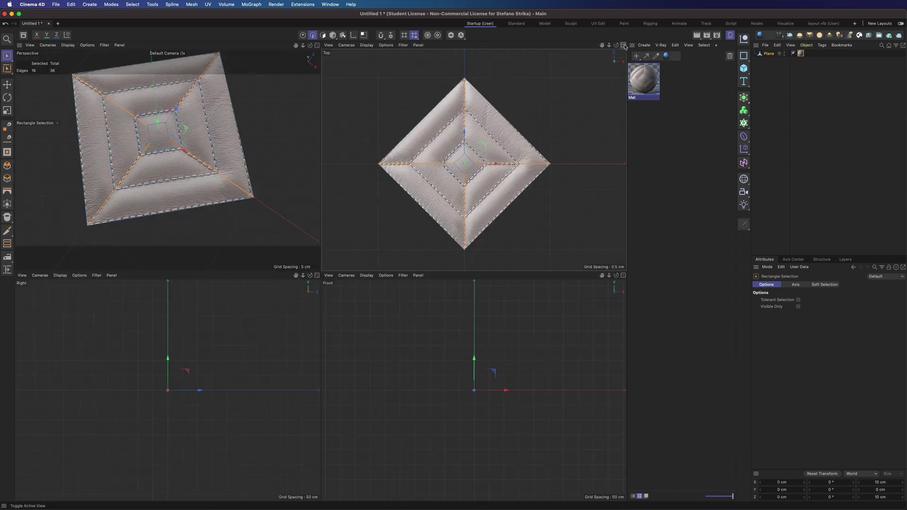
middle_click(293, 90)
right_click(492, 97)
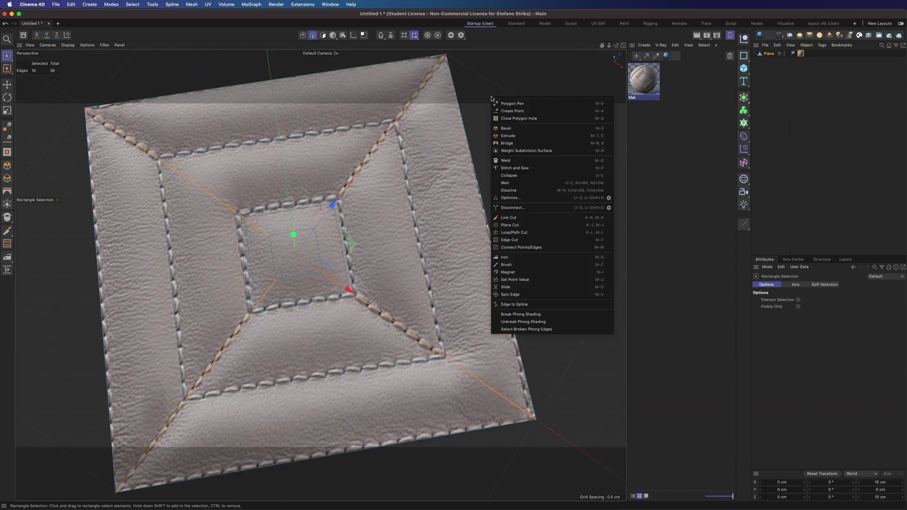
click(623, 45)
click(624, 45)
click(68, 45)
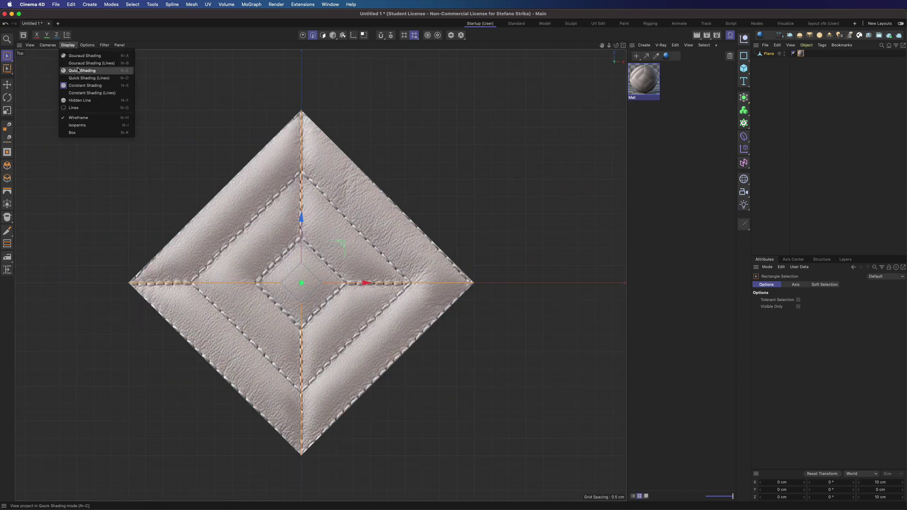
click(79, 109)
- Bevel the selected diagonal edges in Solid mode with a fixed offset of 0.1 cm
right_click(368, 86)
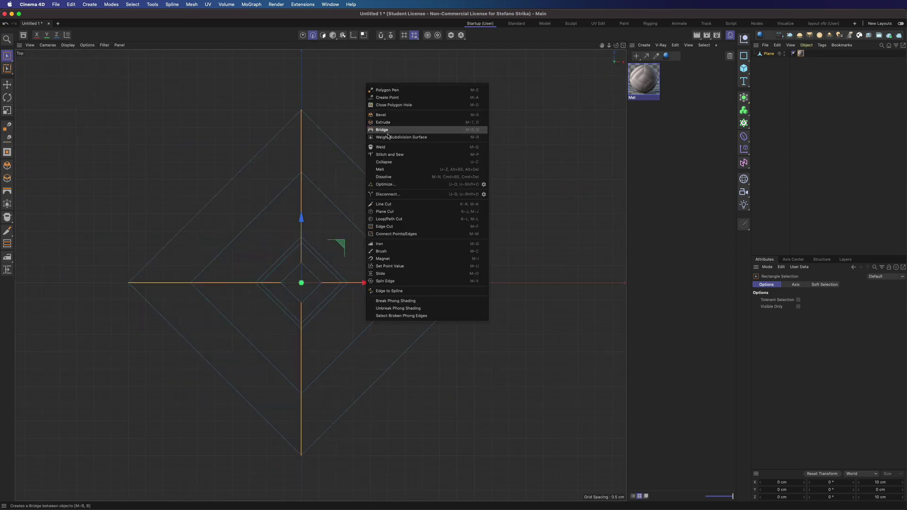
click(384, 115)
drag(567, 173, 586, 173)
click(814, 300)
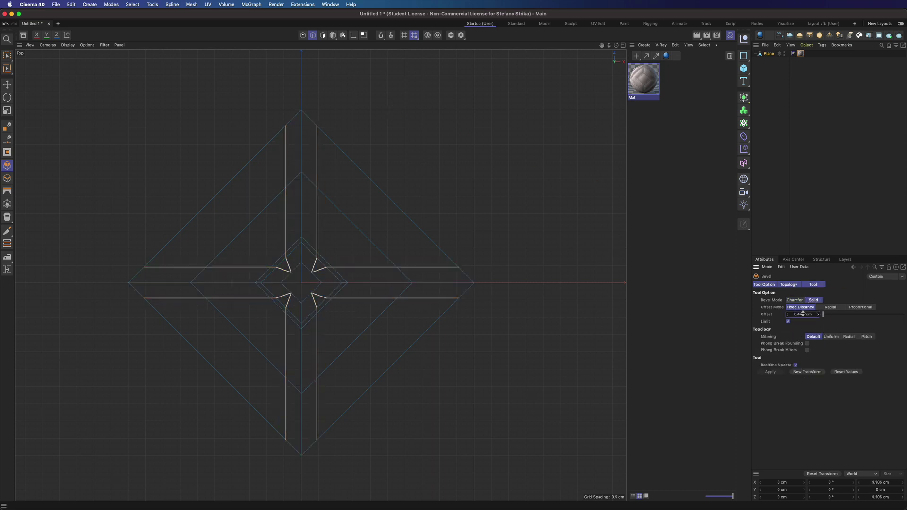
text(0.1)
key(Return)
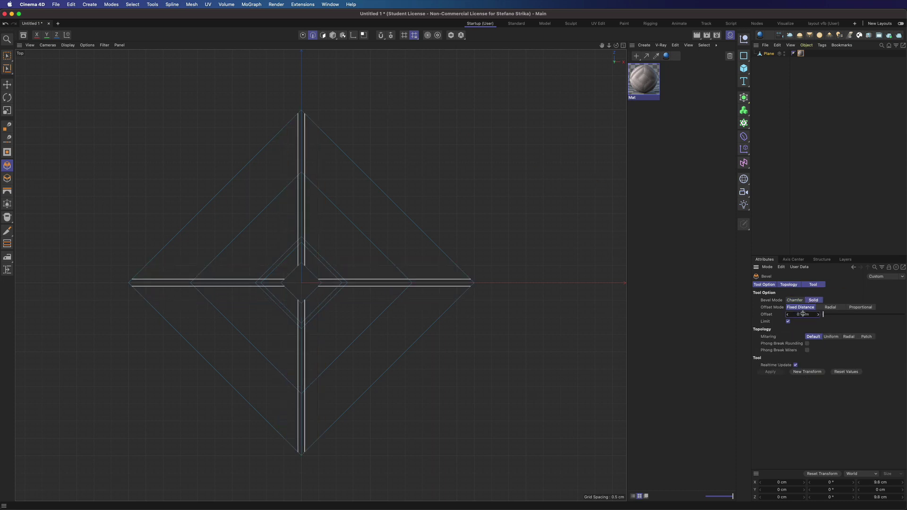
- Add loop cuts around the plane's concentric square bands, including one through the middle of the outer band, with Loop/Path Cut
right_click(403, 80)
click(425, 222)
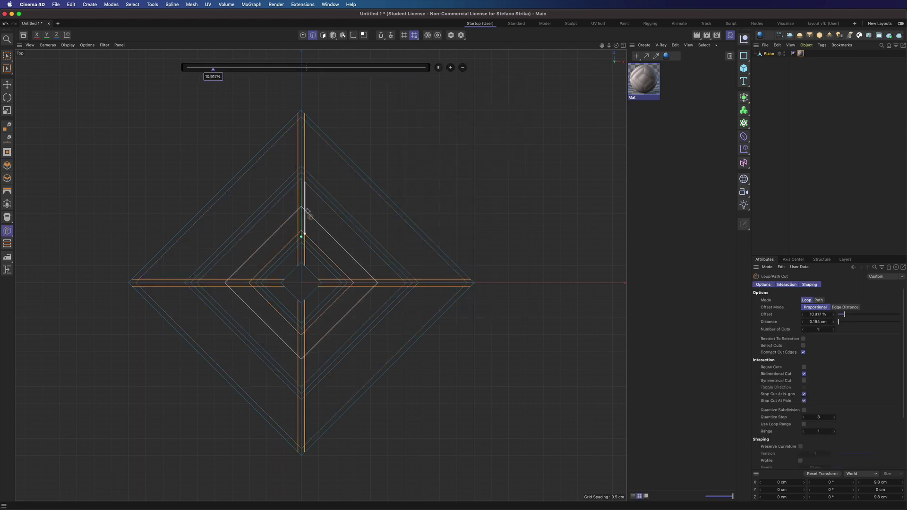
click(304, 144)
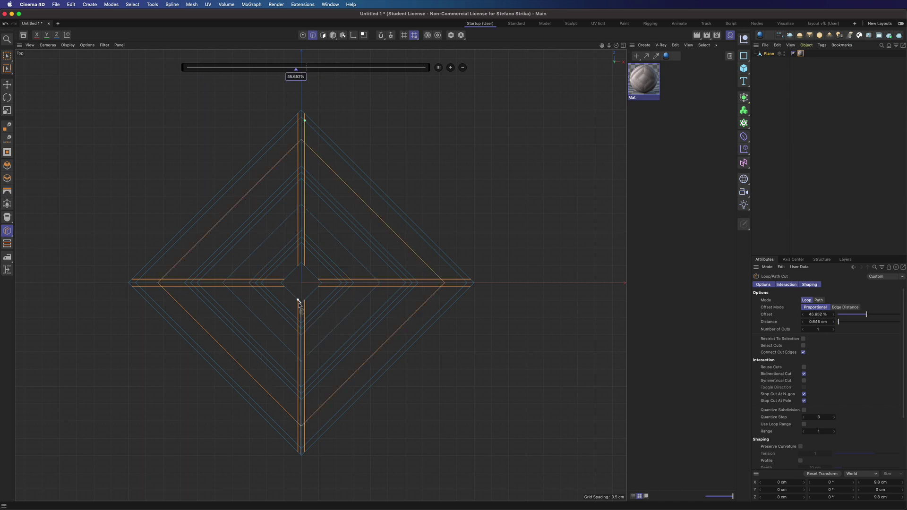
scroll(299, 303, up, 5)
- Select the points around the central polygon with Live Selection in point mode and scale them together
click(7, 55)
click(302, 35)
drag(290, 231, 339, 276)
shift+drag(321, 287, 292, 302)
key(t)
drag(407, 225, 428, 222)
- Move the central polygon's outline points one by one to round it into a circle about 1.2 cm across
click(7, 55)
drag(301, 224, 289, 237)
key(e)
drag(269, 260, 274, 251)
drag(338, 259, 317, 235)
drag(339, 273, 320, 298)
drag(296, 301, 285, 298)
drag(268, 274, 269, 283)
drag(275, 251, 272, 248)
drag(289, 237, 355, 241)
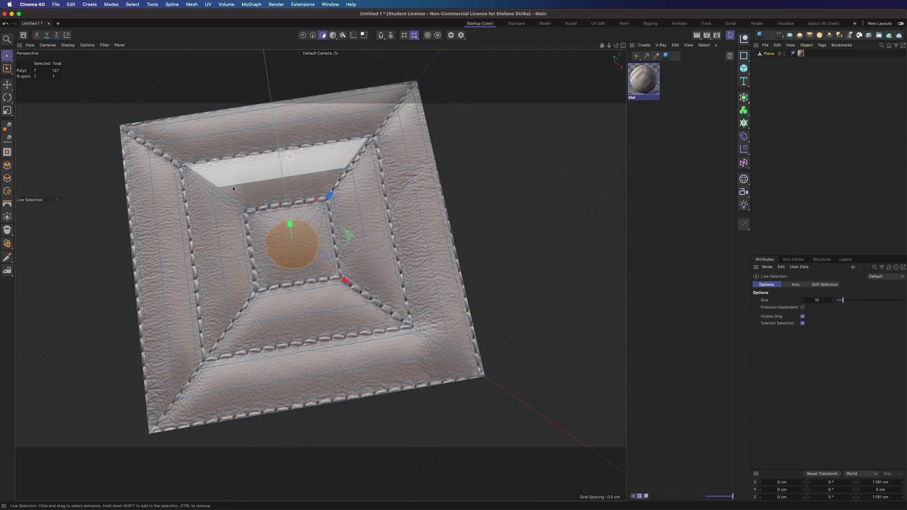
- Select the central disc and the band polygons between the seams, and raise them by about 0.12 cm
mouse_move(293, 175)
mouse_down()
mouse_move(217, 215)
mouse_move(250, 204)
mouse_move(275, 233)
mouse_up()
mouse_move(310, 265)
mouse_down()
mouse_move(283, 189)
mouse_move(397, 123)
mouse_move(263, 375)
mouse_move(163, 267)
mouse_move(340, 297)
mouse_move(361, 255)
mouse_move(445, 301)
mouse_move(444, 334)
mouse_up()
ctrl+click(396, 113)
shift+click(444, 350)
alt+drag(320, 275, 336, 265)
drag(301, 204, 300, 197)
- Put the plane under a Subdivision Surface and show it shaded without its texture in the perspective view
click(744, 98)
click(772, 60)
click(87, 45)
click(109, 168)
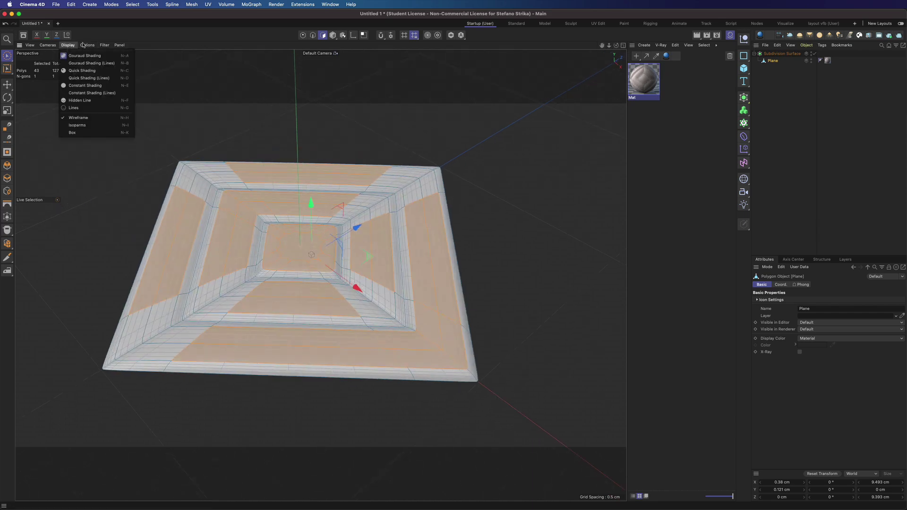
click(68, 45)
click(89, 202)
- Raise the selected polygons slightly more, and lift the edge loops along the middle of the outer and inner quilted bands
mouse_move(617, 45)
mouse_down()
mouse_move(613, 9)
mouse_move(609, 42)
mouse_up()
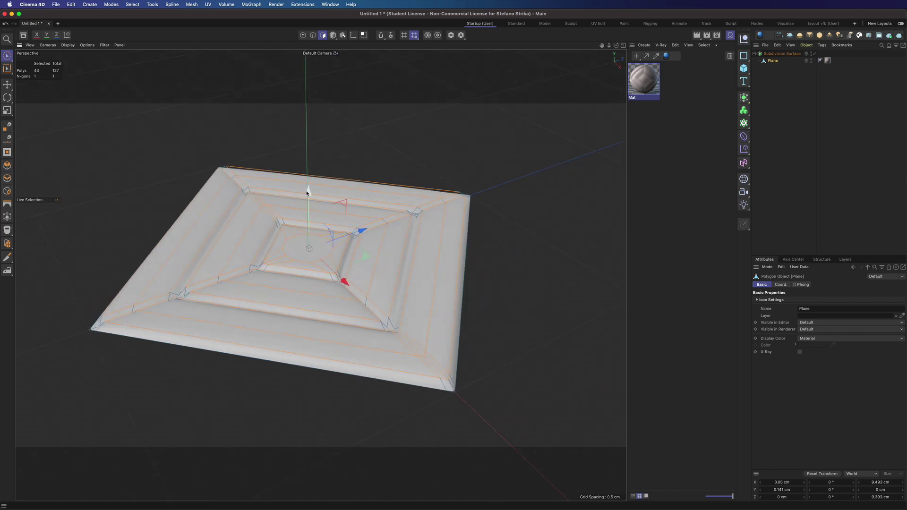
drag(308, 192, 306, 190)
click(313, 35)
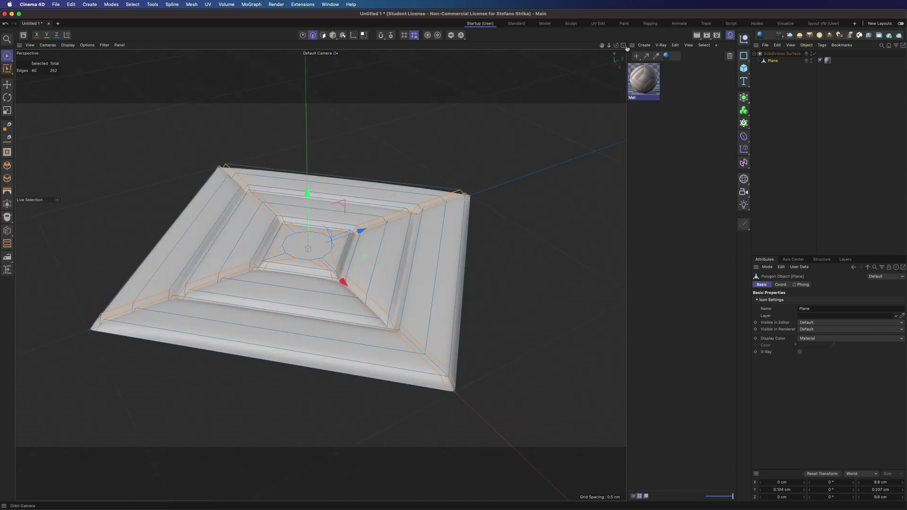
alt+drag(359, 94, 379, 141)
click(263, 126)
shift+click(191, 166)
shift+click(303, 362)
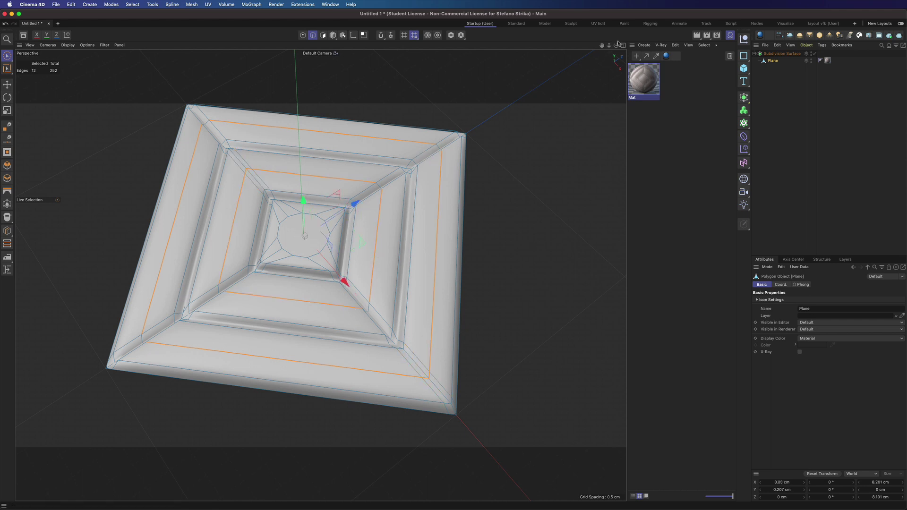
drag(618, 46, 614, 19)
mouse_move(303, 190)
mouse_down()
mouse_move(303, 182)
mouse_move(300, 189)
mouse_up()
- Select the central disc polygons, raise them by about 0.18 cm, and deselect everything to check the padded shape
key(Return)
click(297, 240)
scroll(302, 235, up, 3)
key(t)
key(e)
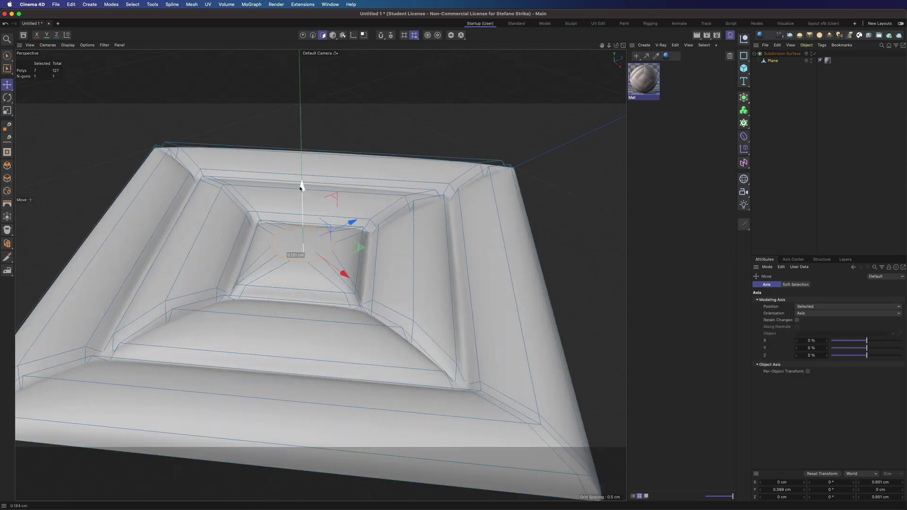
click(707, 140)
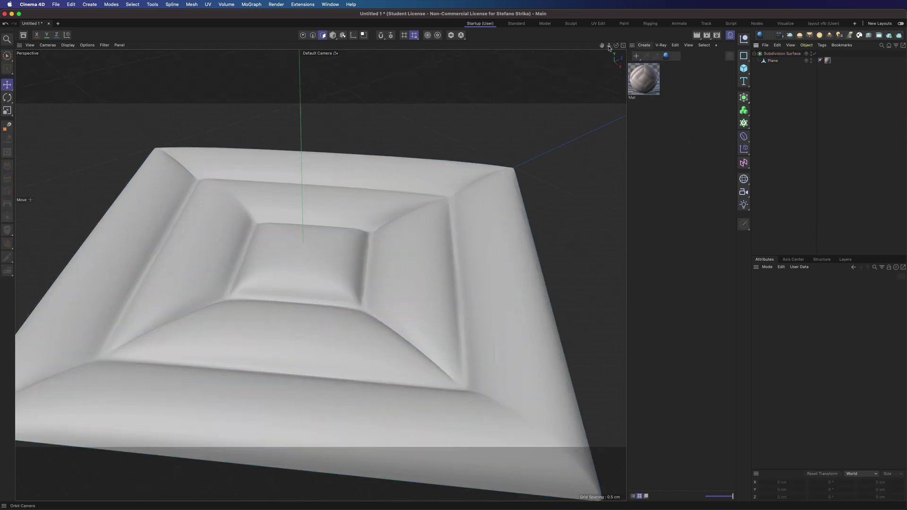
mouse_move(609, 47)
mouse_down()
mouse_move(586, 47)
mouse_move(605, 70)
mouse_move(647, 44)
mouse_move(628, 54)
mouse_move(617, 47)
mouse_up()
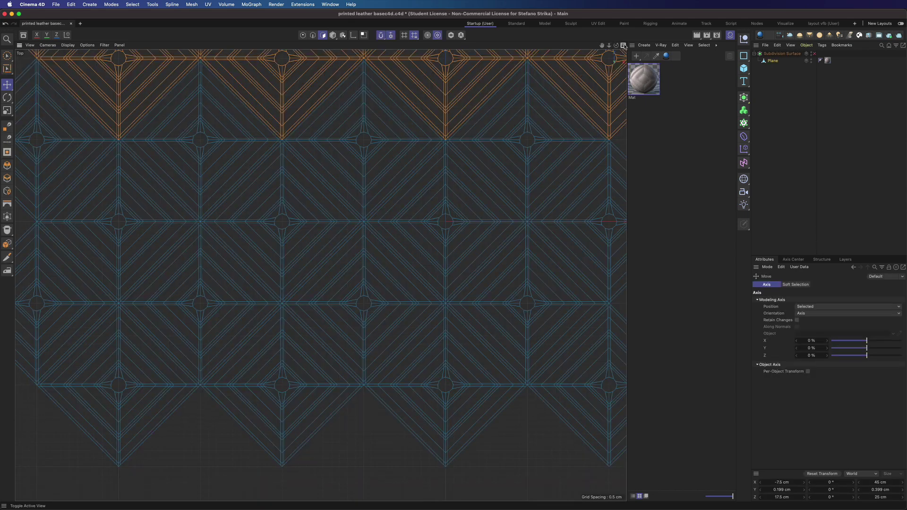
- Enable the Subdivision Surface on the tiled plane and examine a corner where the tiles meet in the perspective view
key(F5)
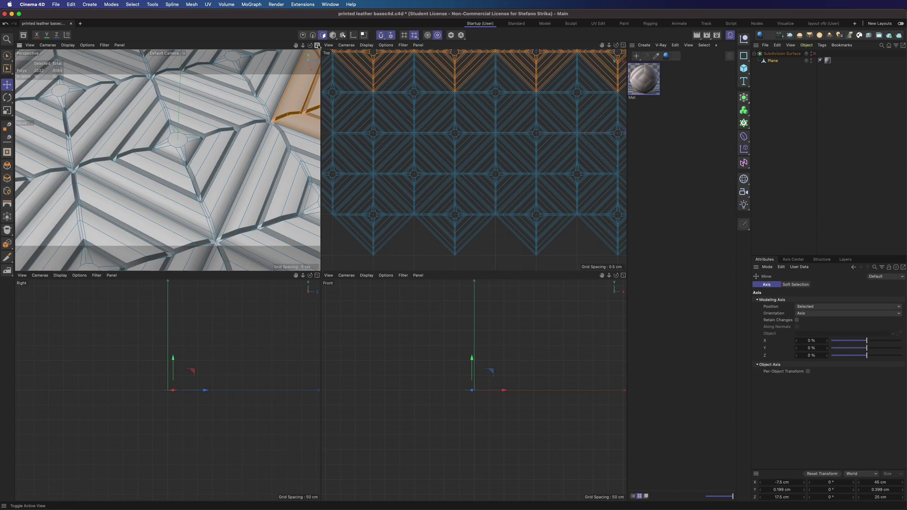
click(317, 46)
click(785, 70)
click(813, 54)
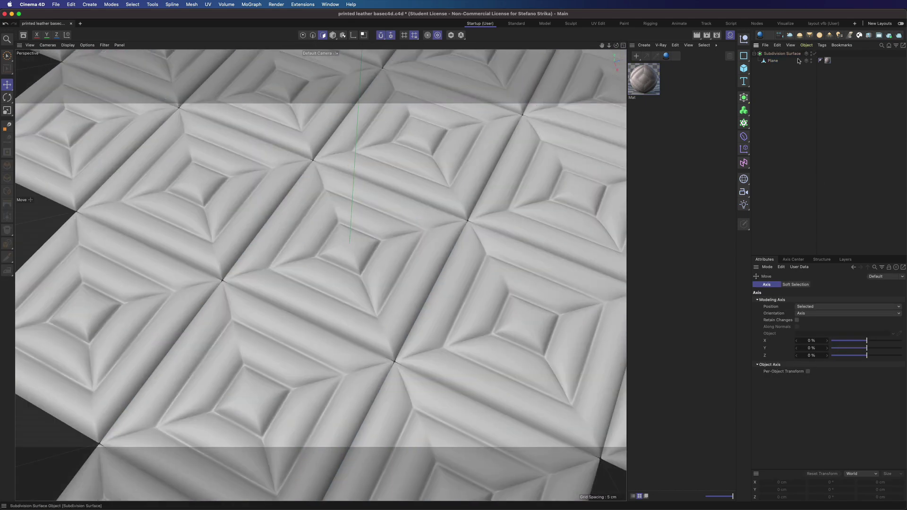
scroll(412, 353, up, 10)
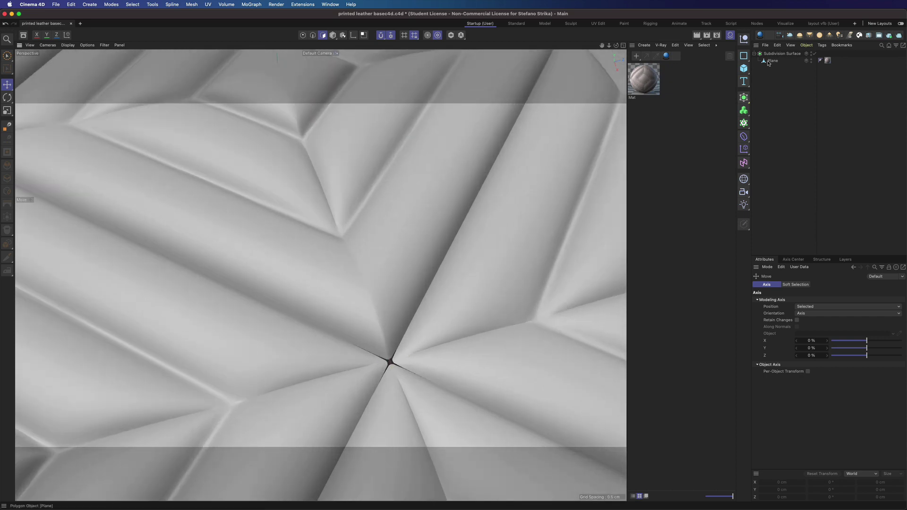
- Turn off the Subdivision Surface and examine the plane's base mesh around the tile corner in polygon and model modes
click(770, 60)
key(9)
click(378, 232)
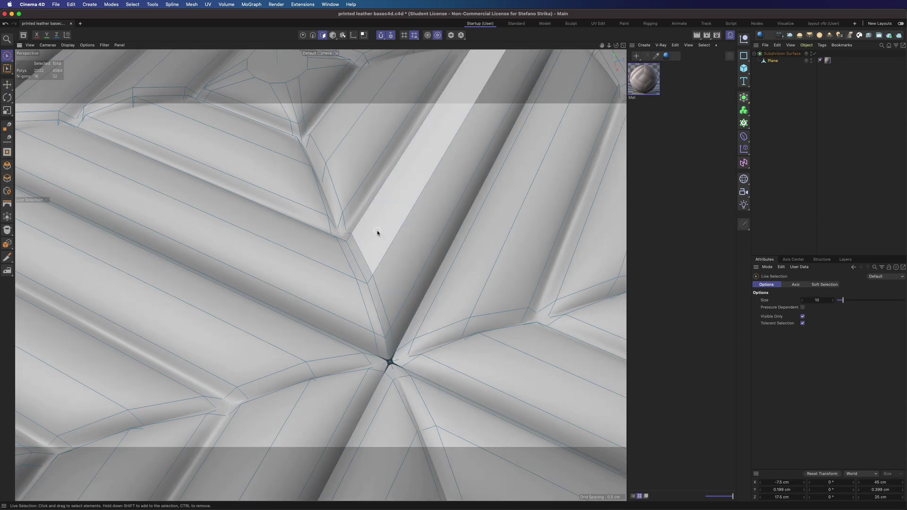
click(774, 61)
click(815, 52)
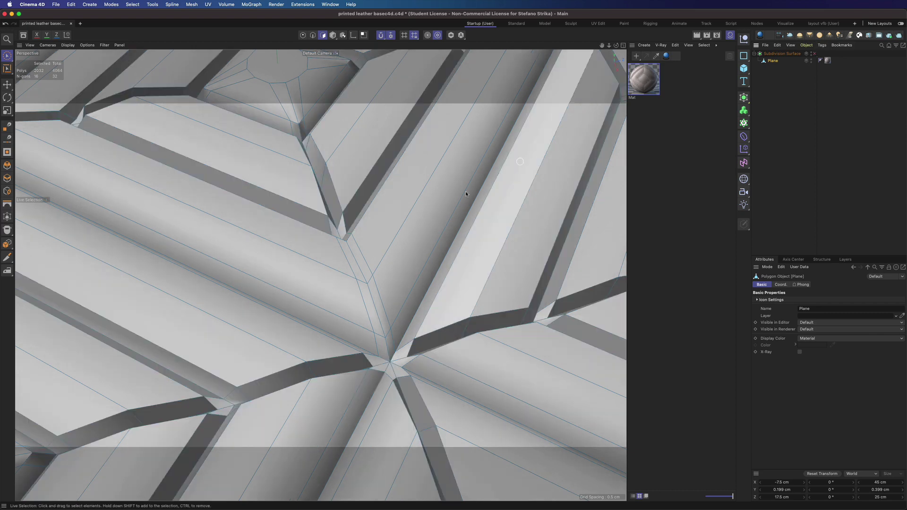
click(333, 35)
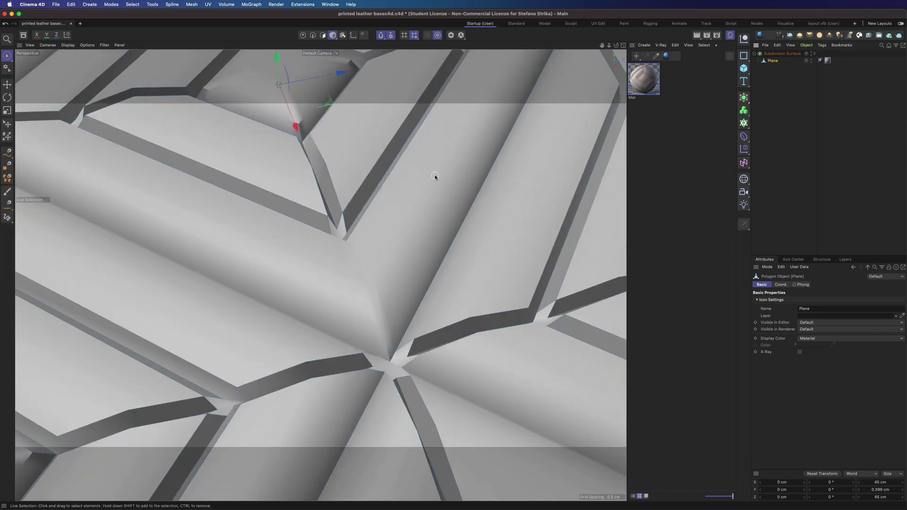
scroll(360, 280, down, 10)
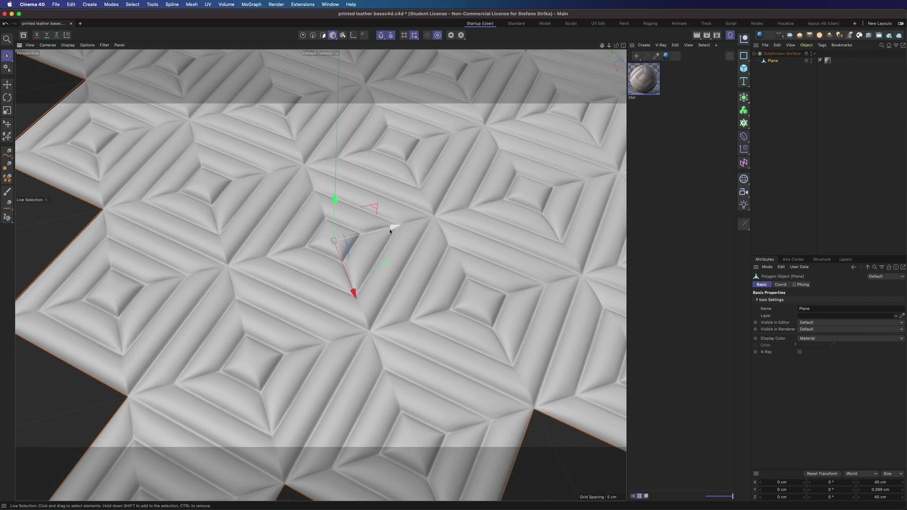
- Draw a five-point arched B-Spline about 2.57 cm wide and 0.42 cm high above the plane in the front view
key(F4)
key(p)
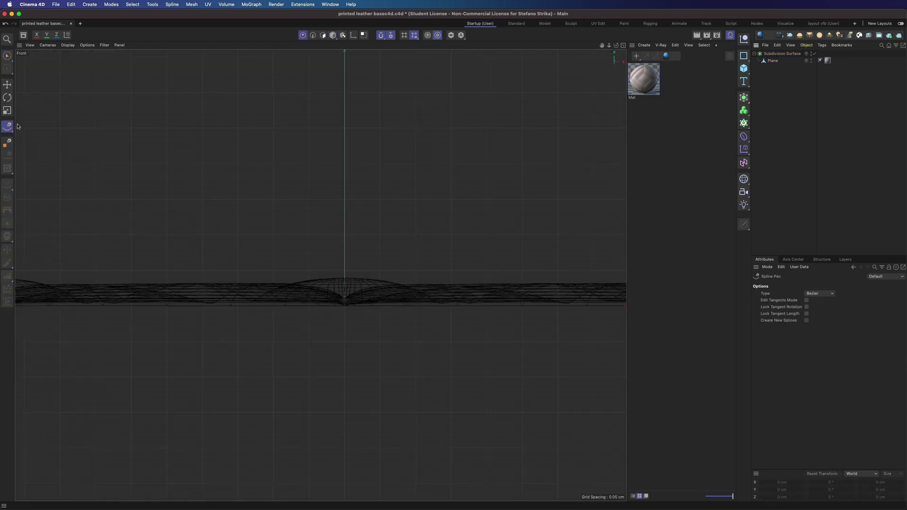
click(249, 208)
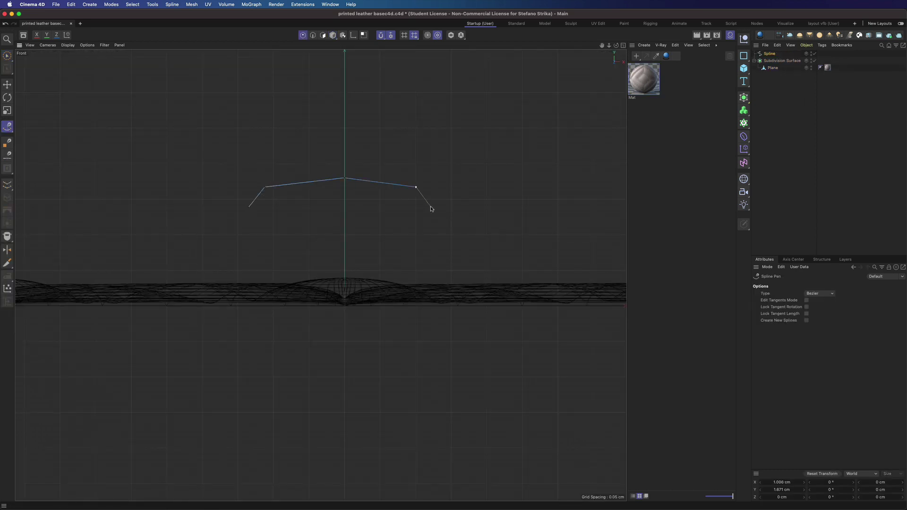
click(811, 293)
click(818, 321)
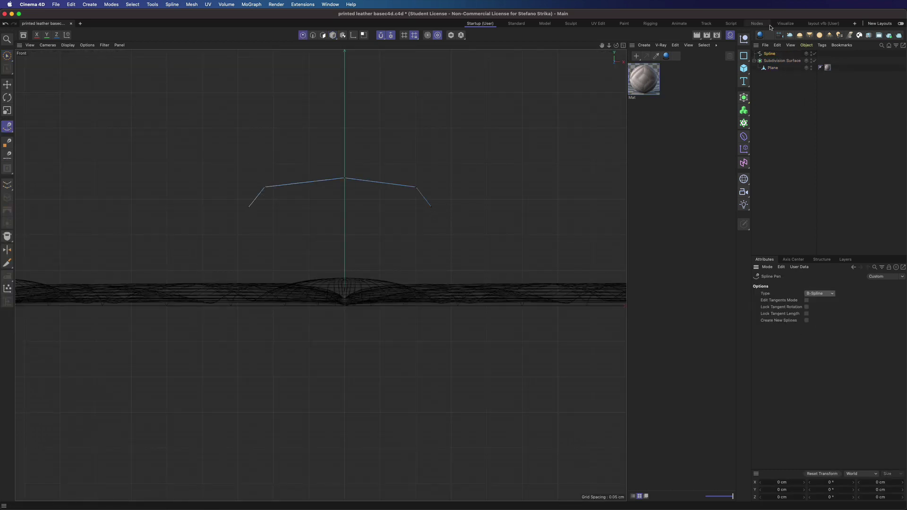
click(329, 34)
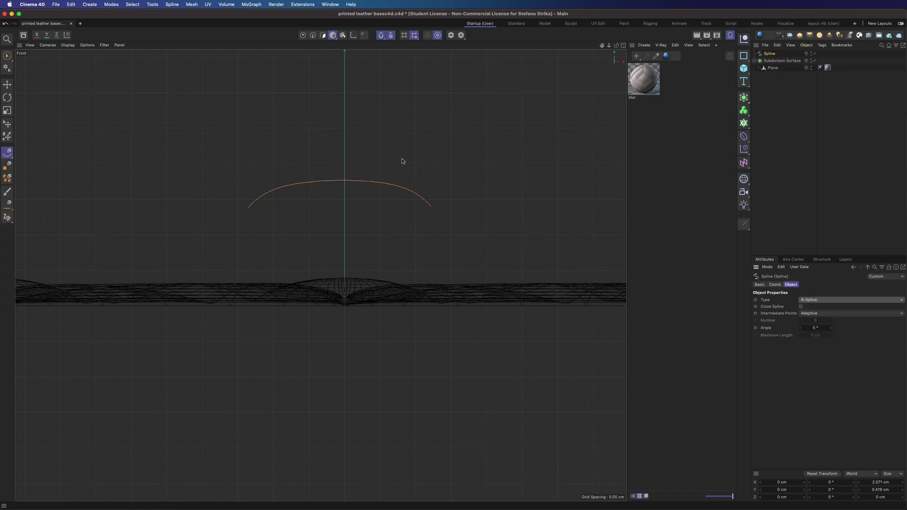
- Select the spline's two shoulder points, spread them slightly apart and lower them a little
key(space)
key(Return)
click(265, 186)
shift+click(415, 187)
key(t)
drag(407, 187, 419, 188)
key(e)
drag(340, 141, 340, 149)
- Sweep a circle of 0.2 cm radius along the spline to form a stitch, and view it in perspective
alt+drag(744, 97, 830, 136)
drag(744, 55, 807, 65)
drag(770, 54, 769, 61)
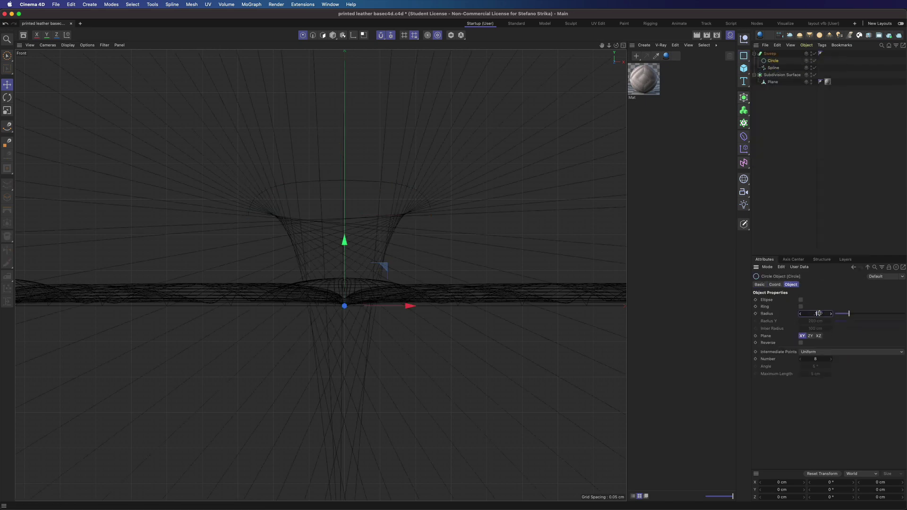
drag(819, 314, 818, 312)
click(624, 45)
middle_click(284, 233)
alt+drag(320, 275, 392, 275)
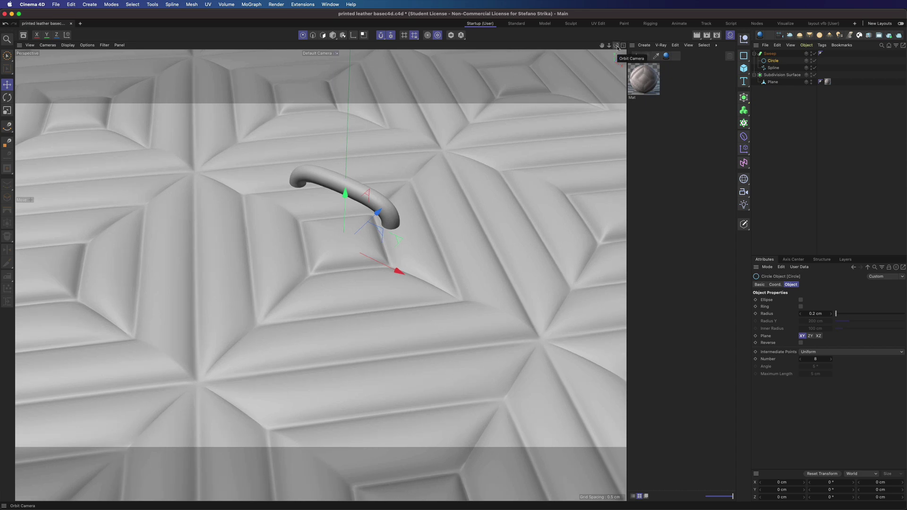
- Raise the middle of the stitch's spline slightly and display the perspective view with Gouraud Shading (Lines)
click(9, 55)
click(336, 202)
click(345, 182)
drag(350, 131, 349, 124)
click(769, 54)
key(n)
key(b)
scroll(325, 162, up, 4)
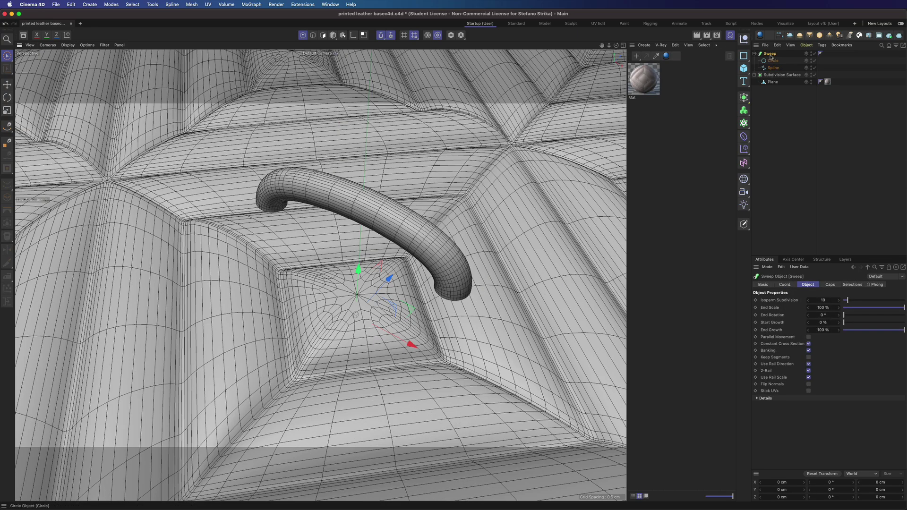
- Turn off the Sweep object's start and end caps and make the object editable
click(755, 53)
click(830, 284)
click(810, 307)
click(809, 300)
key(c)
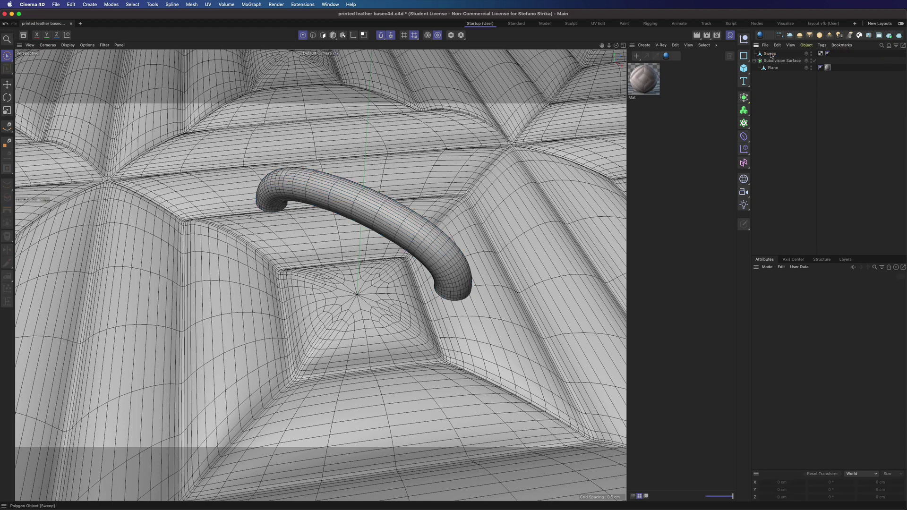
- Rename the converted Sweep object to seams
double_click(770, 53)
text(seams)
key(Return)
- Select all polygons of the seams object, scale them down to about 0.24 cm long, and check them from the top
key(super+a)
click(323, 35)
key(super+a)
key(t)
drag(468, 144, 245, 212)
click(623, 45)
click(623, 45)
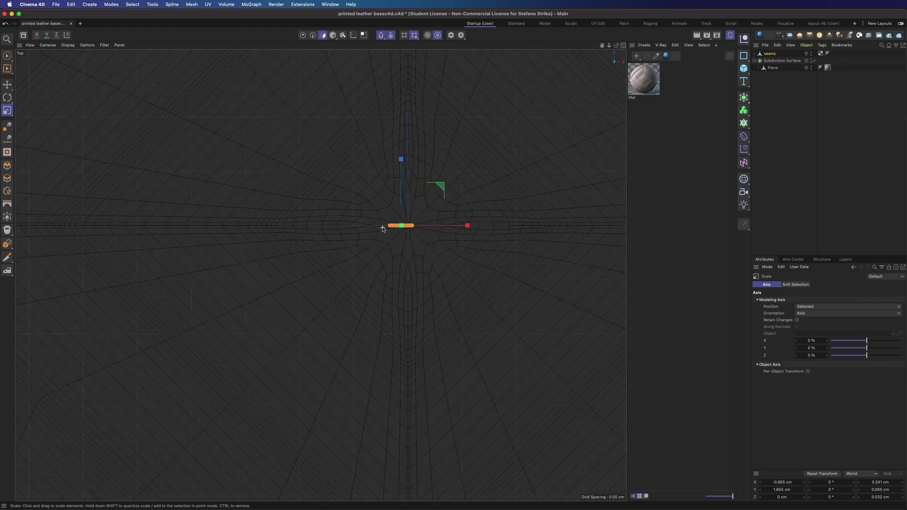
- Move the scaled stitch down toward the leather surface in the perspective view
click(623, 45)
click(317, 45)
key(e)
drag(397, 234, 489, 378)
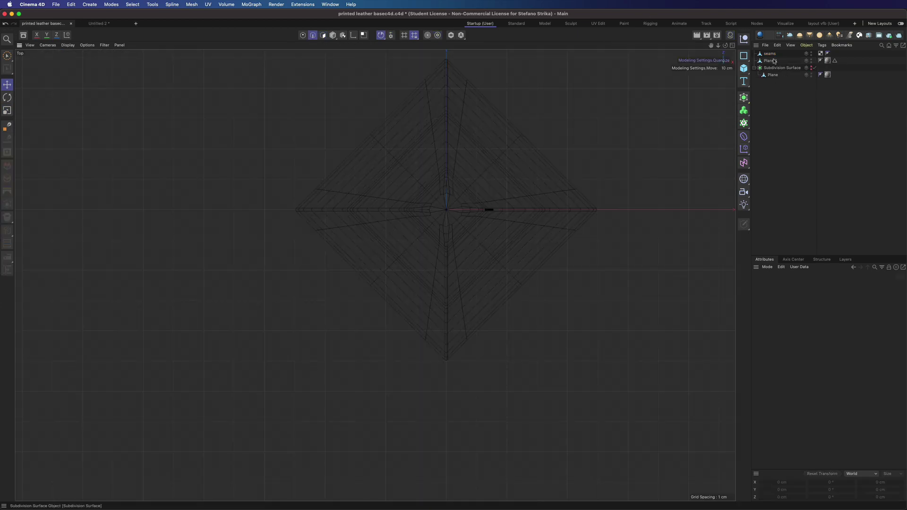
- Select the diagonal seam edges in one corner of Plane.1 and extract them as a spline
click(445, 126)
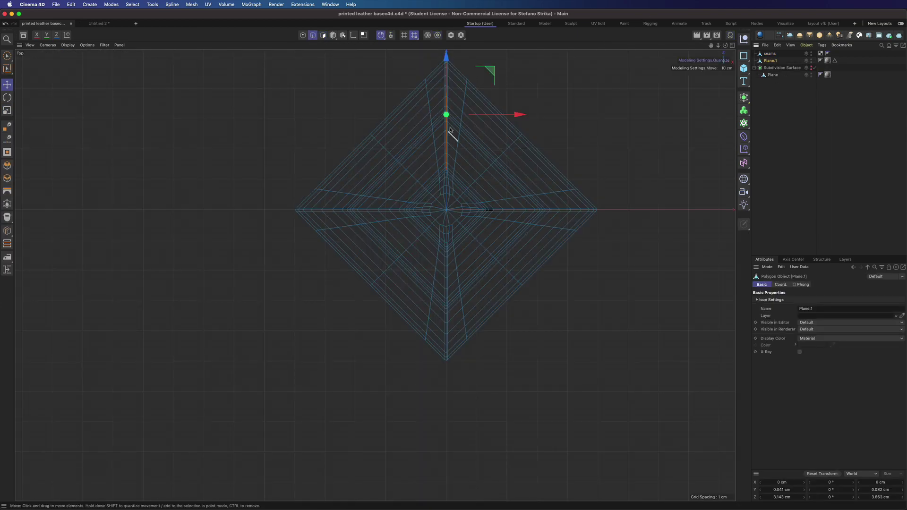
click(732, 46)
click(372, 45)
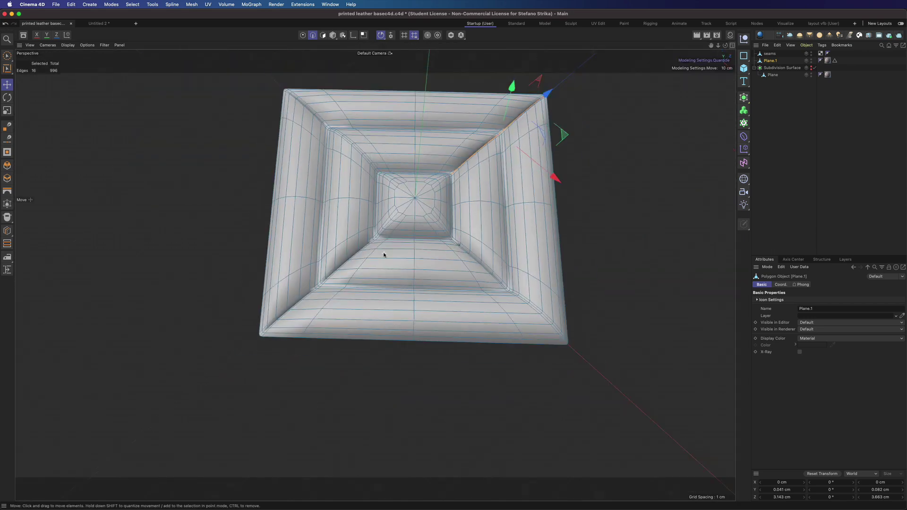
scroll(493, 162, up, 3)
right_click(599, 89)
click(629, 296)
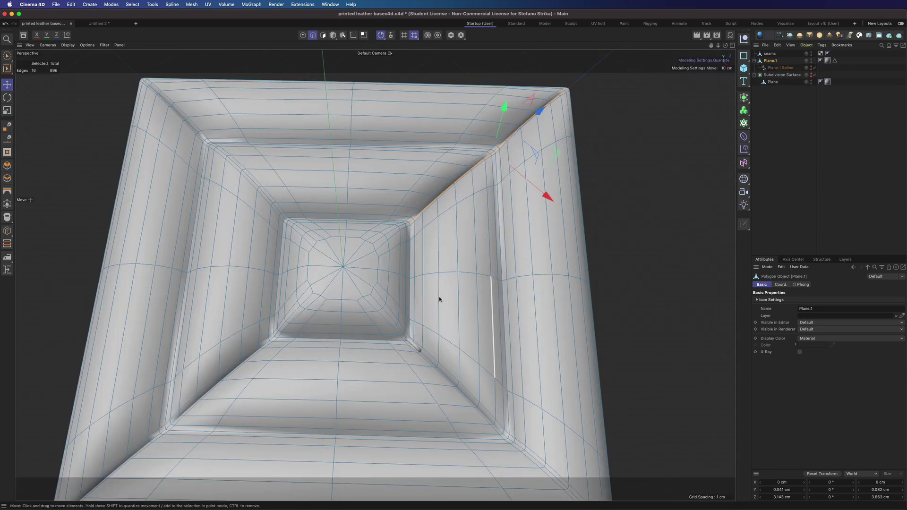
- Loop-select the edges around the innermost square of Plane.1 and extract them as a spline
key(v)
mouse_move(447, 278)
click(483, 139)
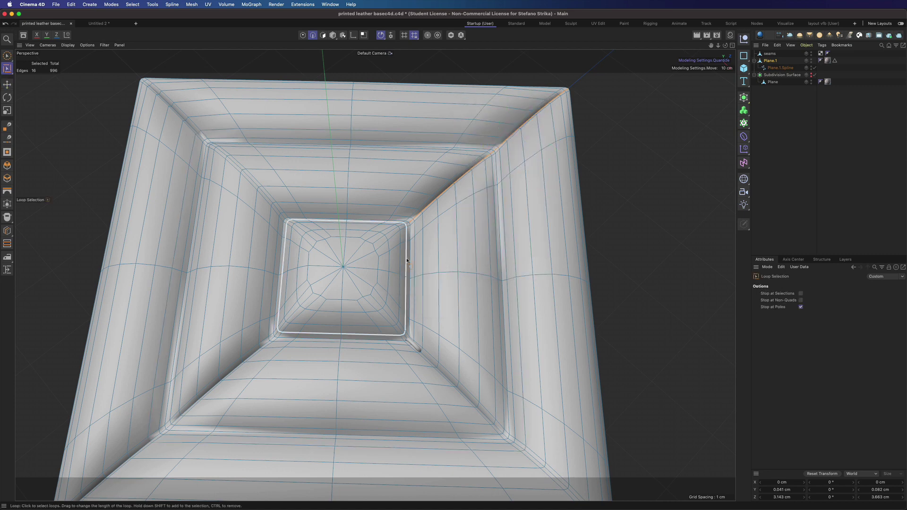
click(409, 260)
right_click(444, 194)
click(465, 402)
- Extract separate splines from the middle and outer square edge loops and the remaining diagonal seams of Plane.1
click(514, 184)
right_click(514, 181)
click(547, 390)
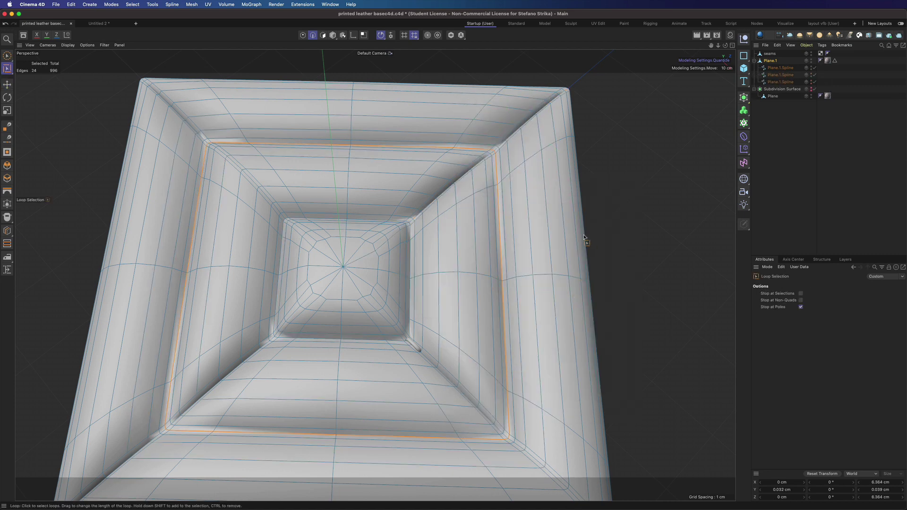
click(584, 238)
right_click(588, 81)
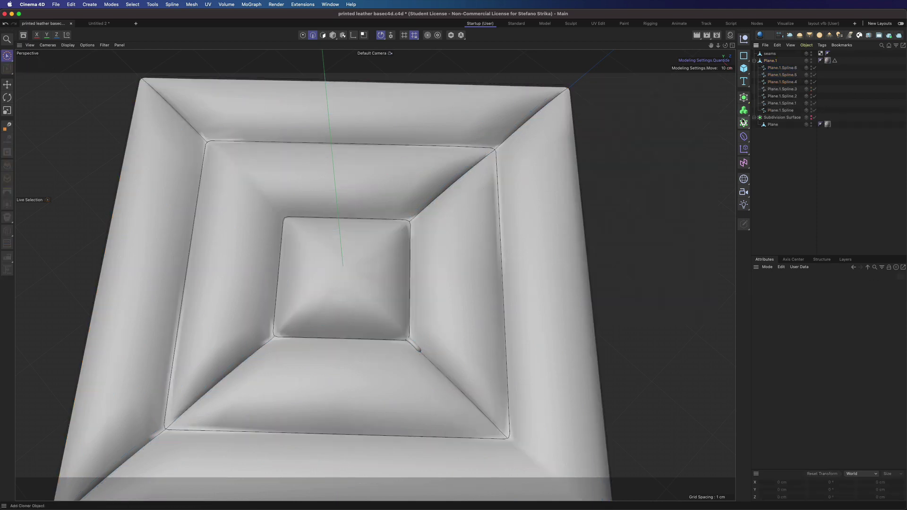
- Put the seams stitch in a Cloner set to Object mode, using Plane.1.Spline as the object to clone onto
click(743, 123)
drag(770, 61, 770, 54)
click(811, 301)
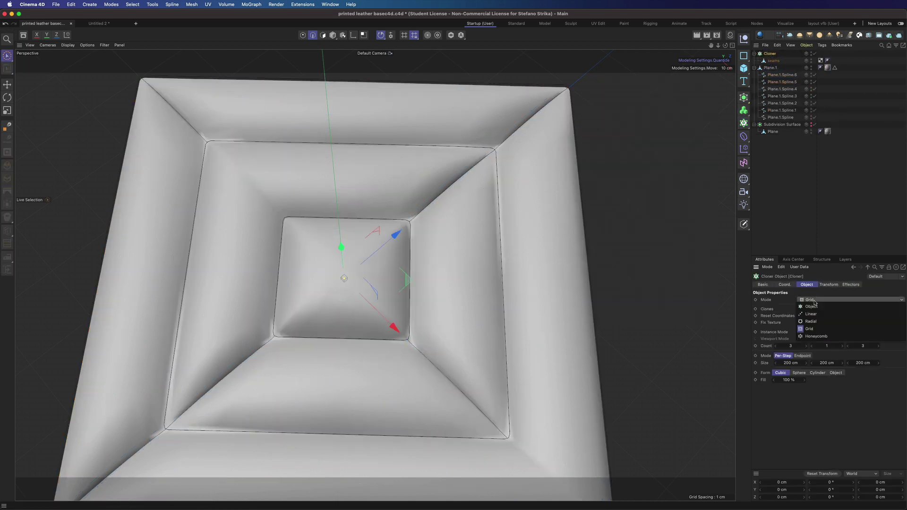
click(813, 311)
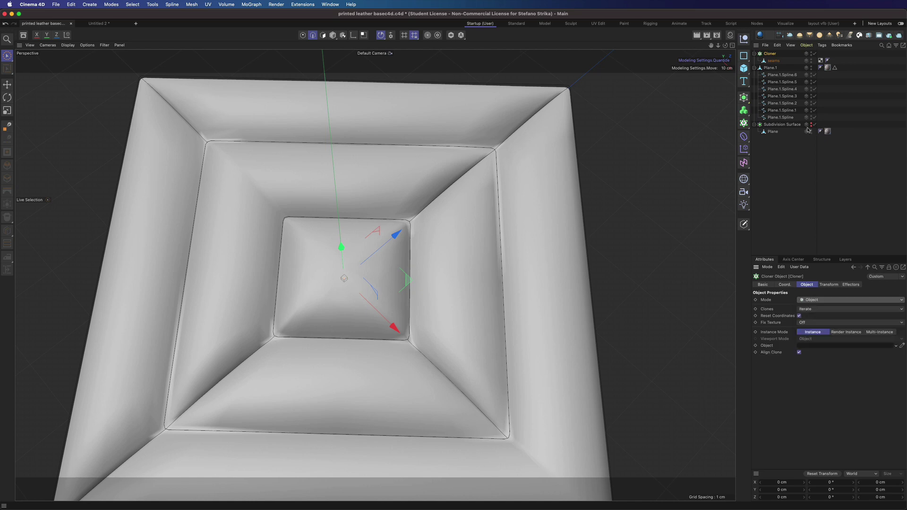
drag(781, 117, 818, 348)
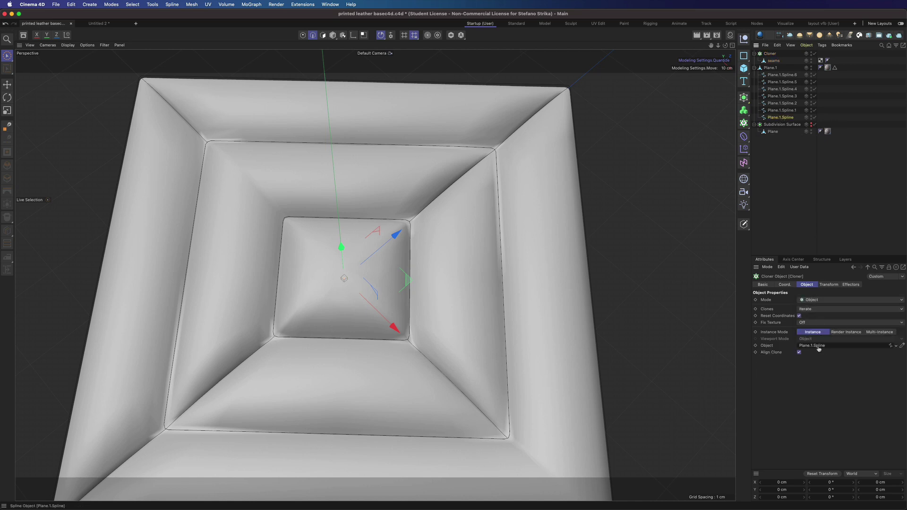
scroll(474, 155, down, 3)
scroll(447, 340, up, 2)
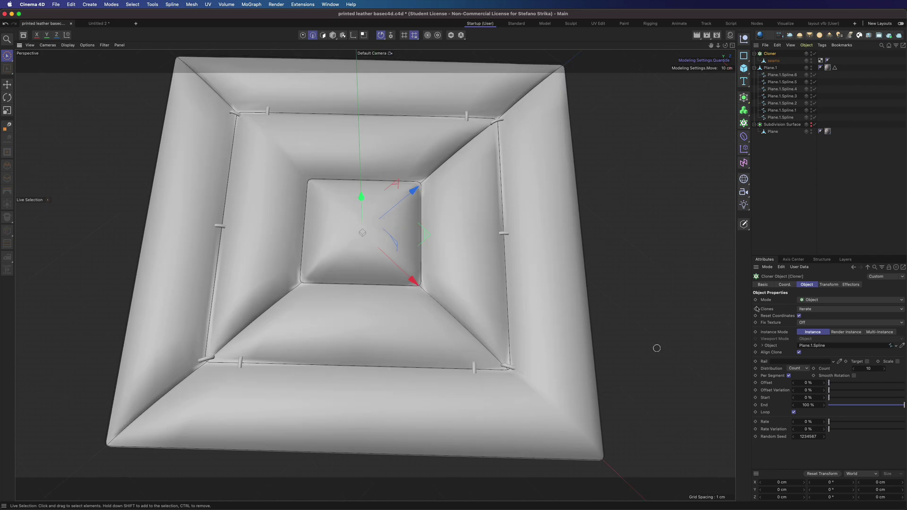
- Set the Cloner's distribution to Step with a 0.5 cm spacing
click(797, 369)
click(798, 388)
click(868, 368)
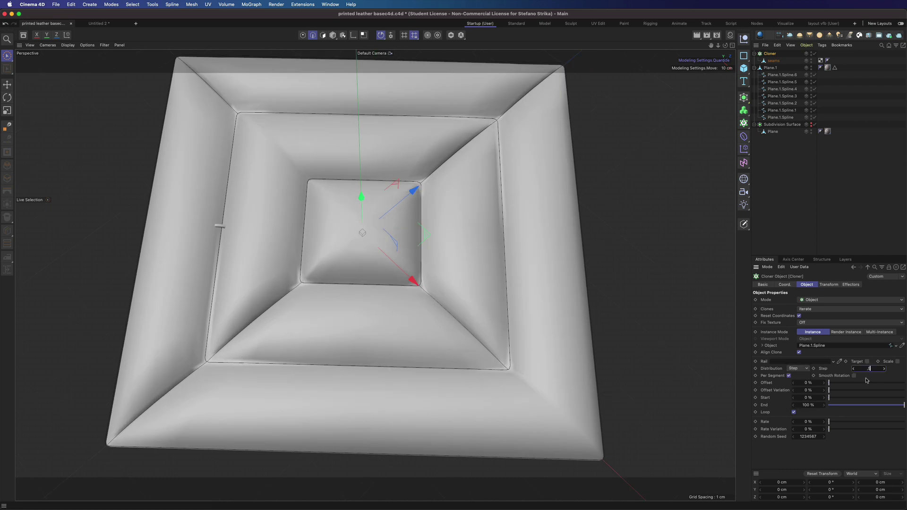
text(.5)
key(Return)
- Rotate the clones 90° in heading in the Cloner's transform settings so the stitches follow the seam
click(829, 284)
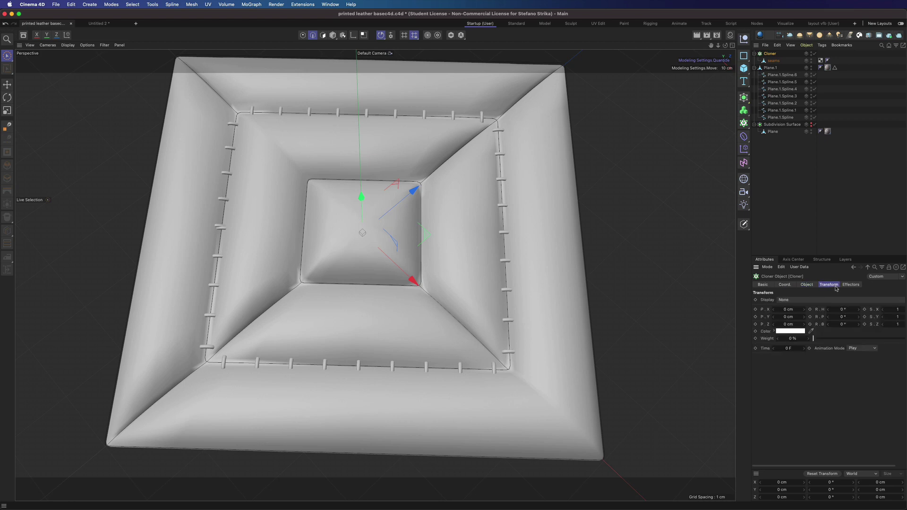
click(849, 309)
text(90)
key(Return)
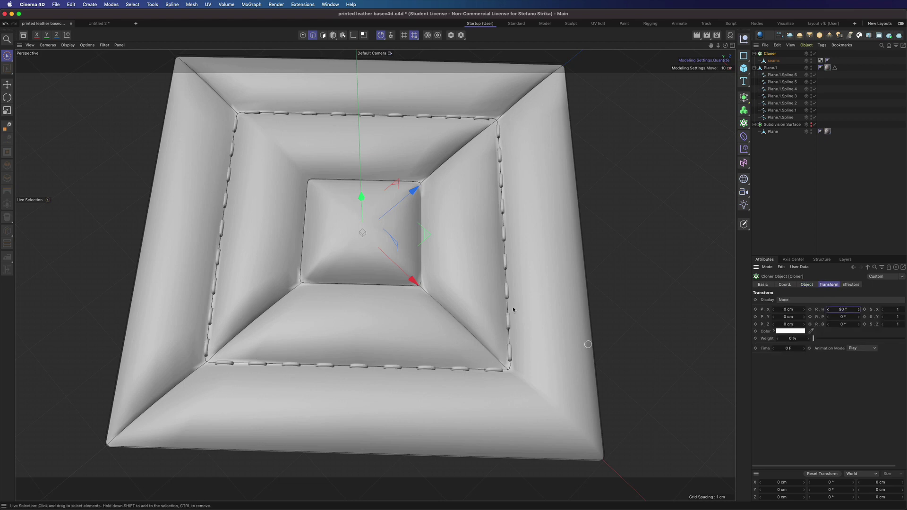
scroll(480, 332, up, 3)
- Tighten the stitch spacing by setting the Cloner's step distance to 0.3 cm
click(808, 285)
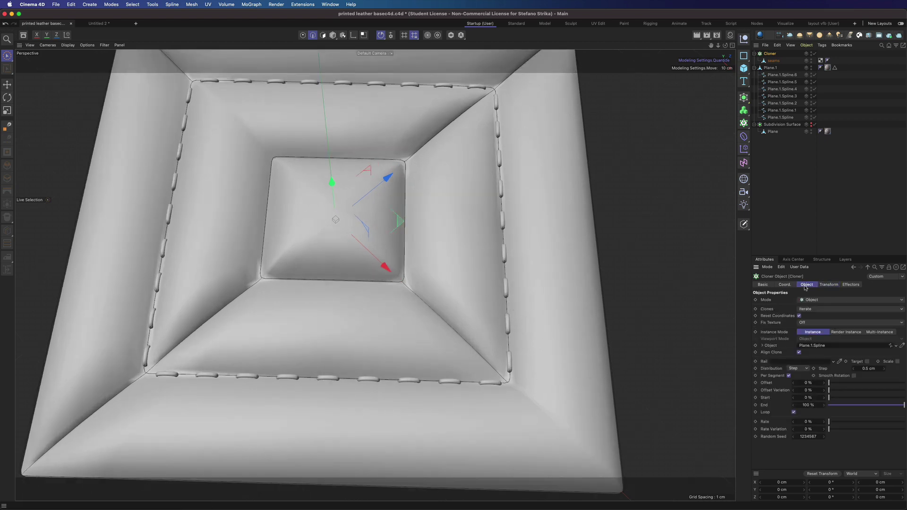
click(874, 369)
text(.3)
key(Return)
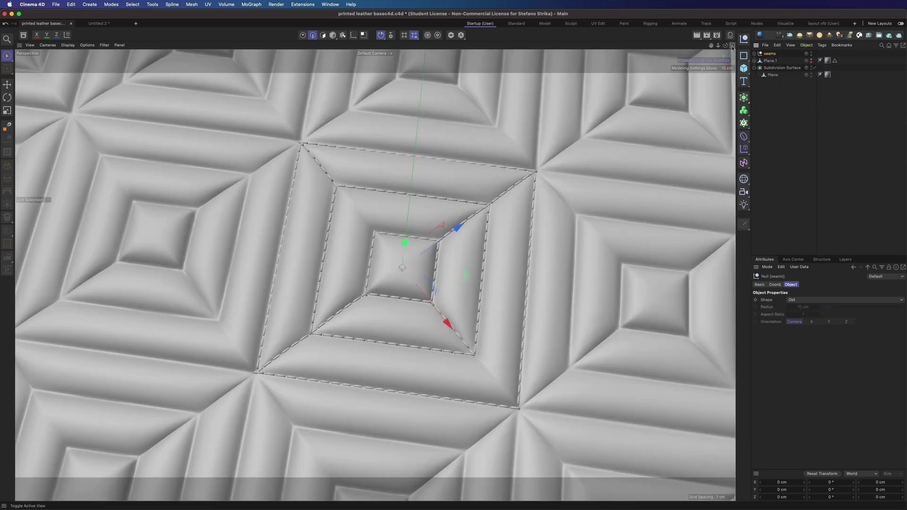
- Create an Instance of the seams null while working in the top view
click(732, 45)
middle_click(435, 194)
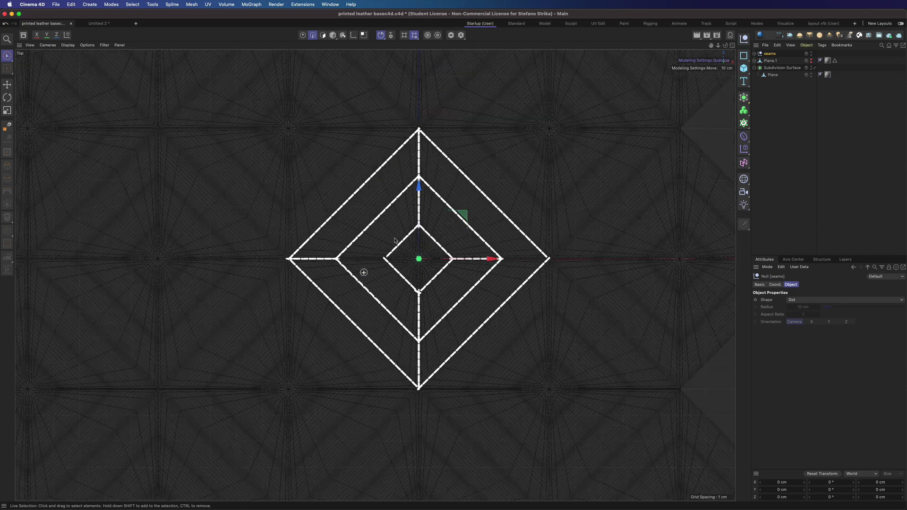
click(743, 97)
click(825, 151)
click(849, 307)
scroll(466, 304, down, 3)
- Move and copy the seams instance toward a neighbouring tile, and set the quantized movement increment to 5 cm
drag(491, 259, 344, 276)
key(e)
ctrl+drag(271, 213, 271, 50)
double_click(726, 68)
text(5)
key(Return)
- Duplicate the seams instance in 5 cm increments onto the tiles surrounding the original, and check the pattern in perspective
drag(389, 150, 472, 232)
ctrl+drag(377, 192, 542, 193)
ctrl+drag(519, 151, 519, 317)
ctrl+drag(548, 358, 383, 357)
mouse_move(395, 307)
ctrl+mouse_down()
mouse_move(476, 390)
mouse_move(475, 57)
ctrl+mouse_up()
key(F1)
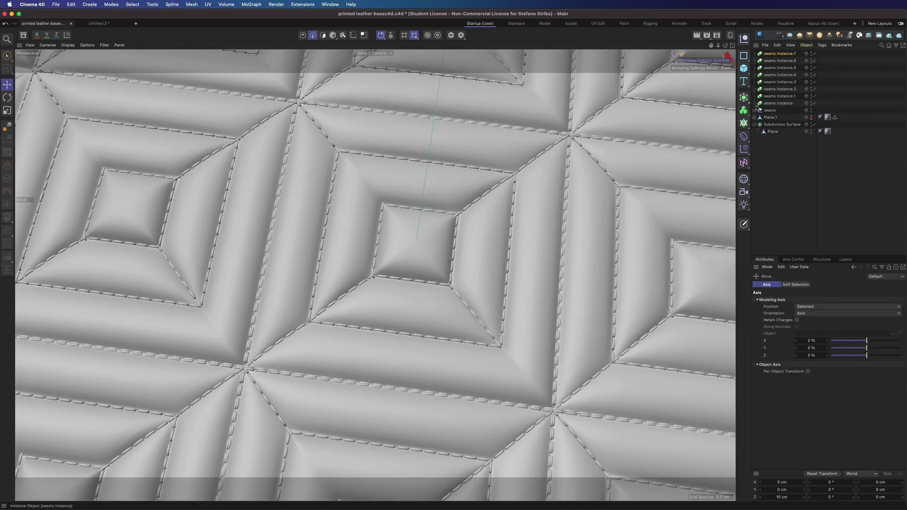
- Make Cloner.5 inside the seams null editable and isolate its hierarchy in the top view
click(755, 110)
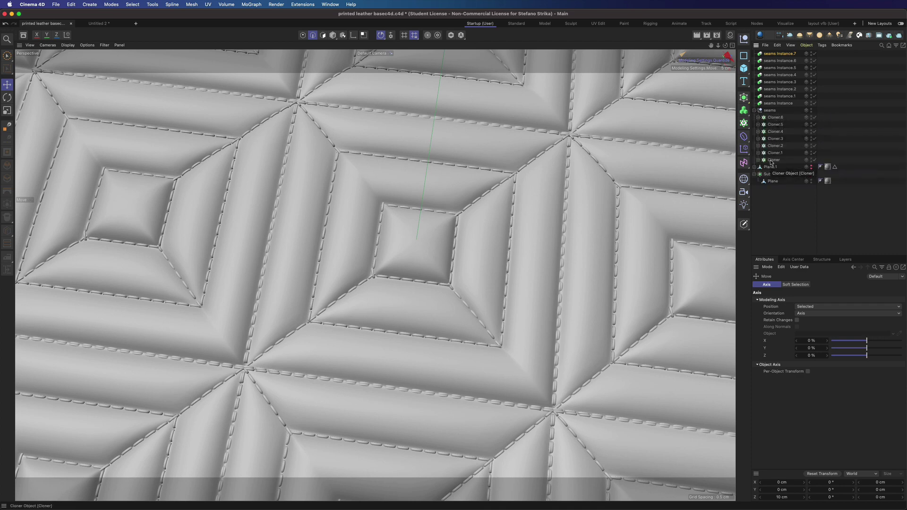
click(780, 124)
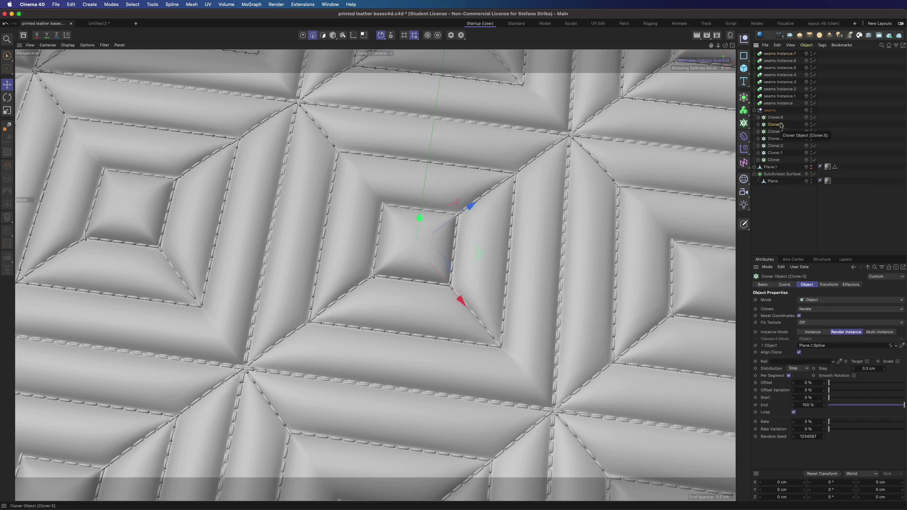
key(c)
key(F2)
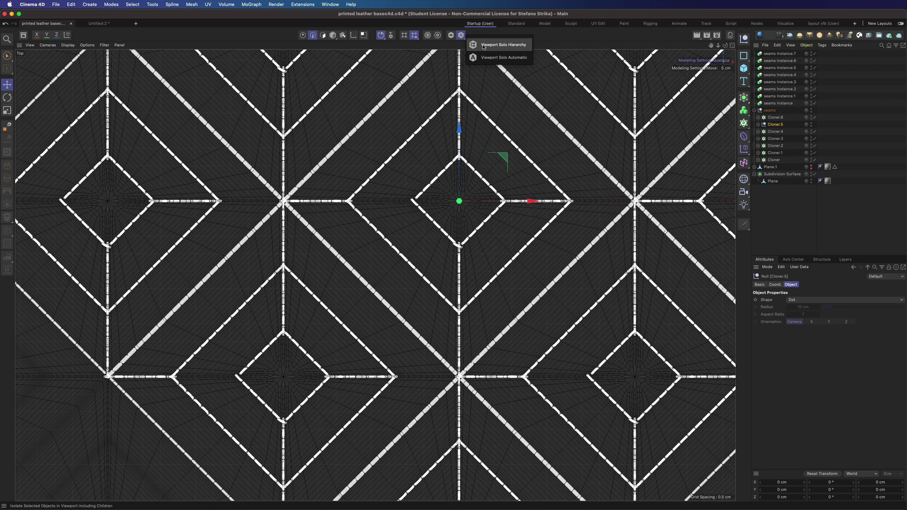
click(451, 36)
key(9)
click(758, 125)
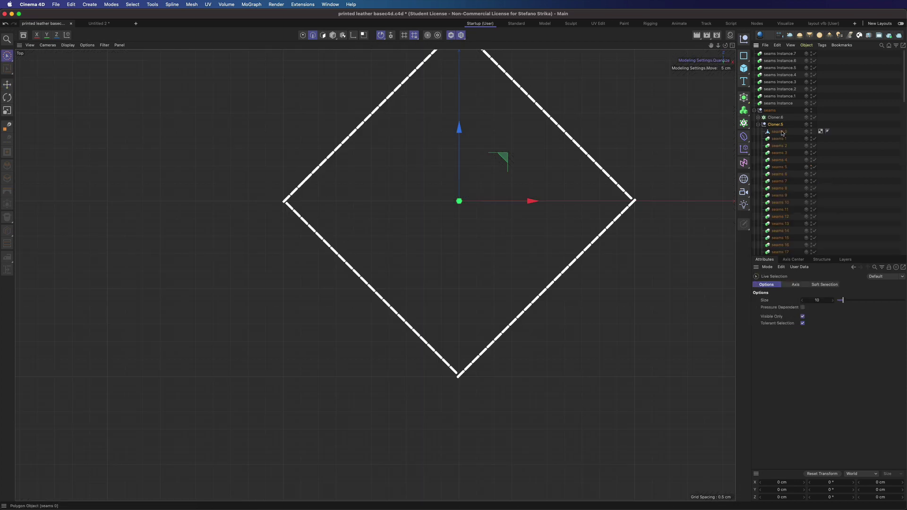
- Delete the stitches along the two lower sides of the outer diamond in Cloner.5
click(780, 132)
click(333, 35)
mouse_move(284, 203)
mouse_down()
mouse_move(385, 306)
mouse_move(499, 338)
mouse_move(604, 230)
mouse_up()
key(Delete)
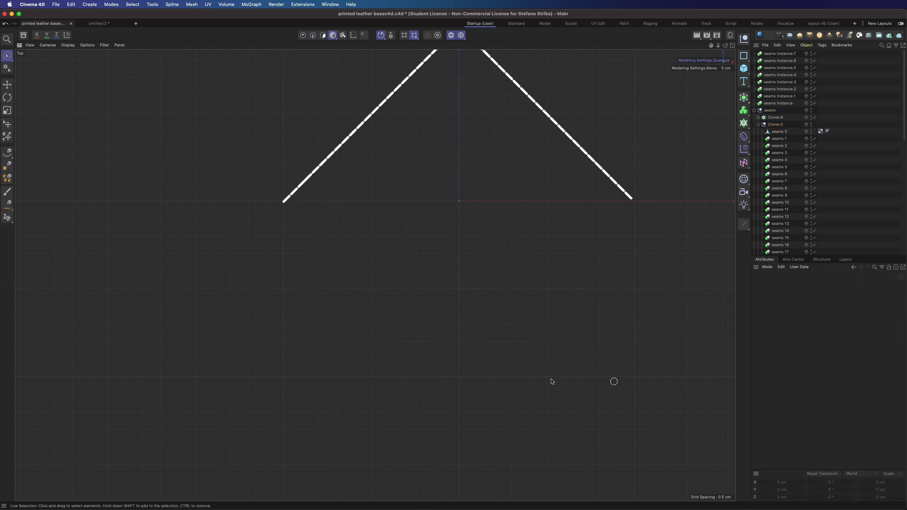
scroll(501, 373, down, 2)
scroll(514, 189, up, 1)
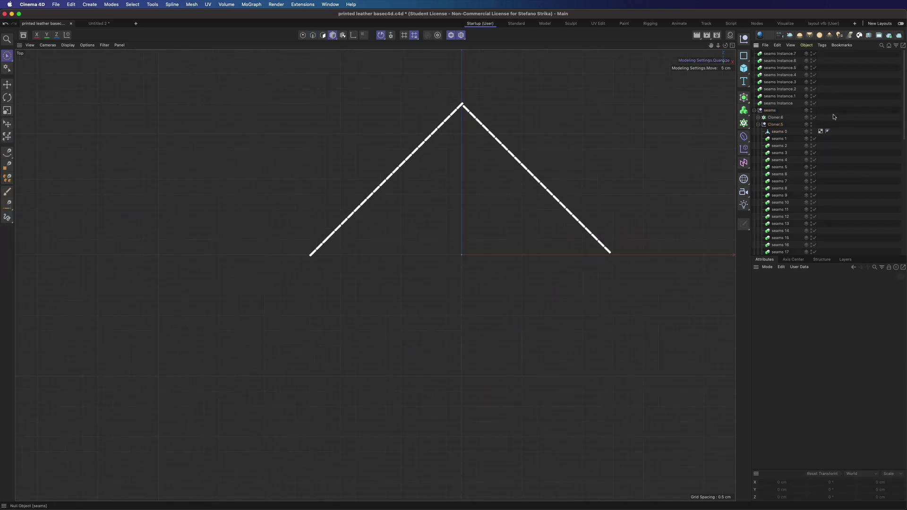
click(759, 124)
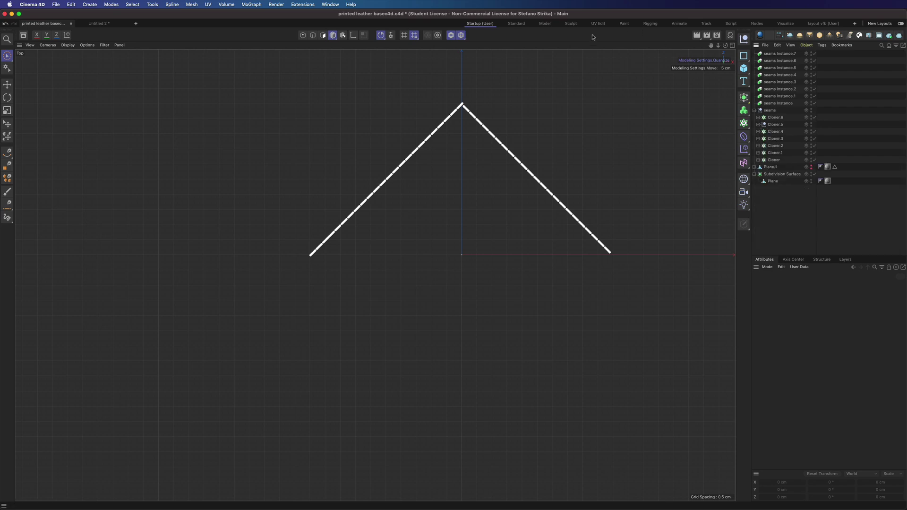
- Turn off viewport solo to show the whole scene in perspective, and hide the seams null
click(452, 35)
click(733, 45)
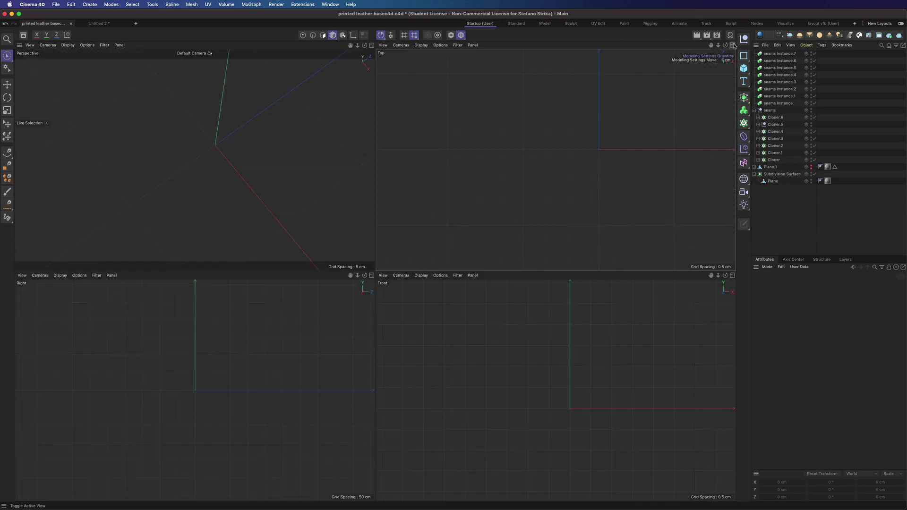
click(372, 45)
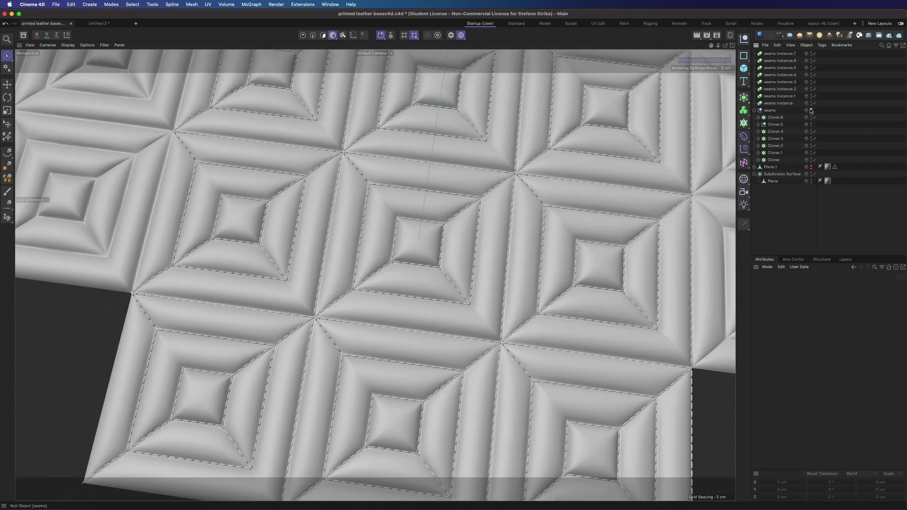
click(812, 109)
click(755, 110)
- Create a new material with Color and Reflectance disabled and Luminance enabled, using a Gradient as the luminance texture
click(731, 36)
click(636, 56)
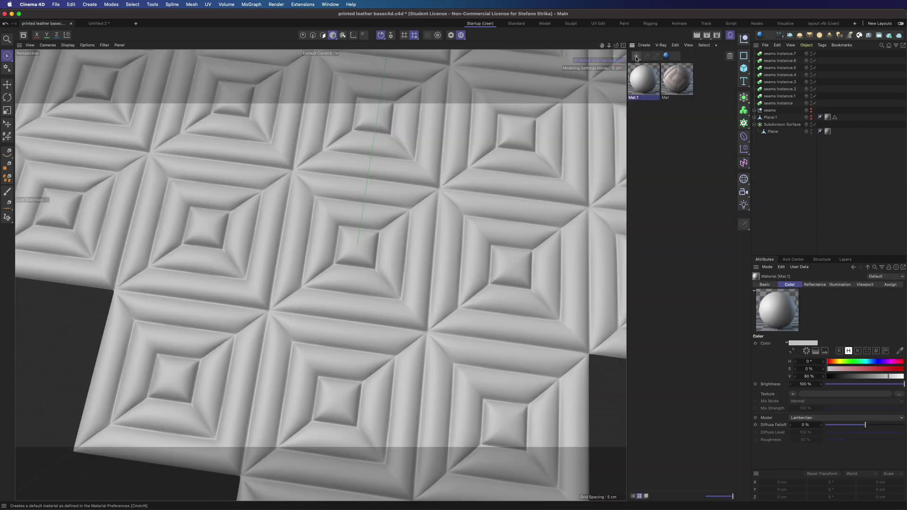
double_click(644, 79)
click(398, 173)
click(398, 200)
click(399, 187)
click(458, 172)
click(468, 253)
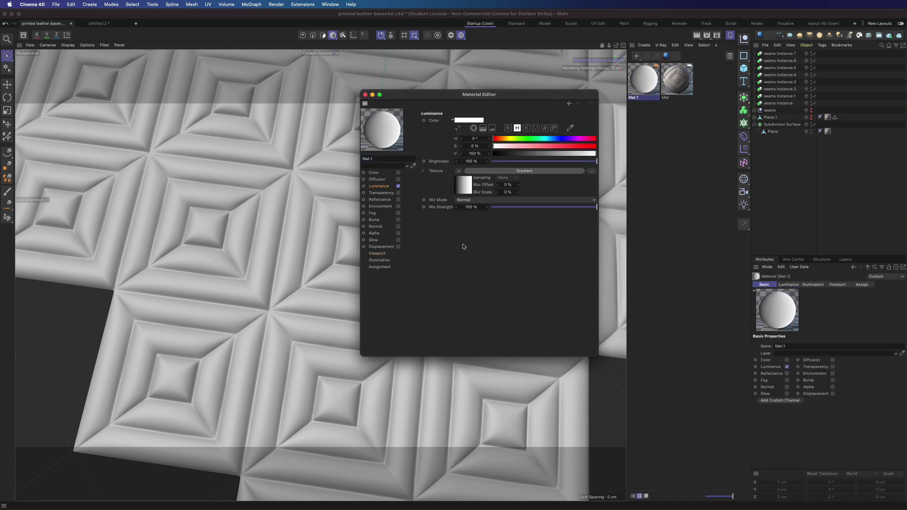
click(365, 95)
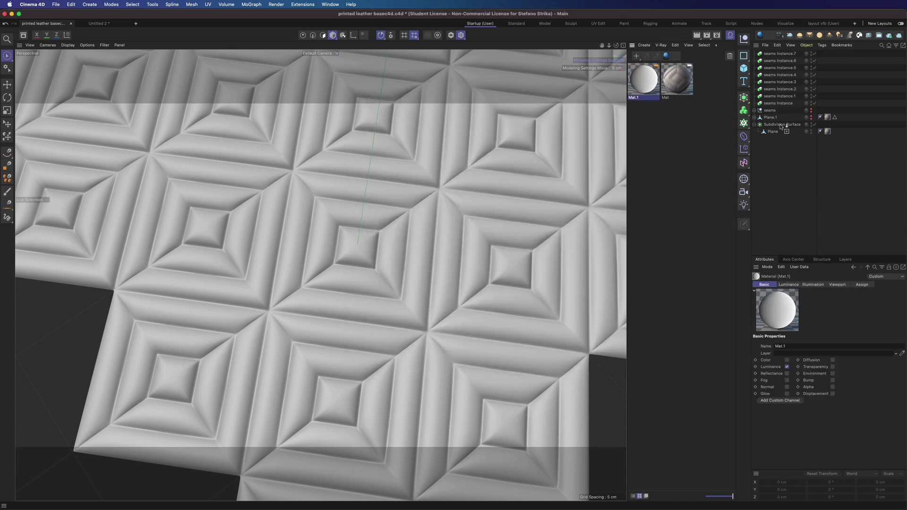
- Apply Mat.1 to the Subdivision Surface, delete the Plane's old material tag, and show the texture in the viewport
drag(780, 126, 782, 126)
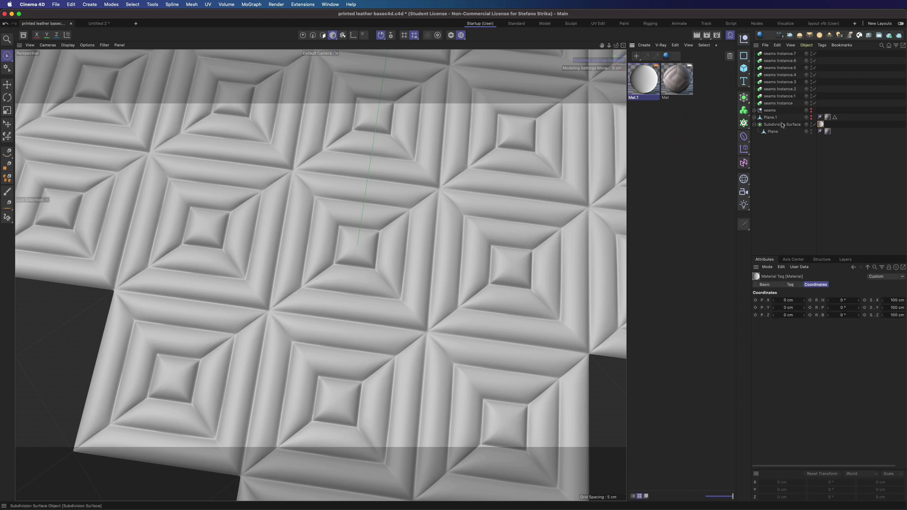
click(829, 133)
key(Delete)
click(821, 124)
click(87, 44)
click(96, 169)
- Set the Mat.1 tag's projection to Flat and fit the texture to the object
click(797, 285)
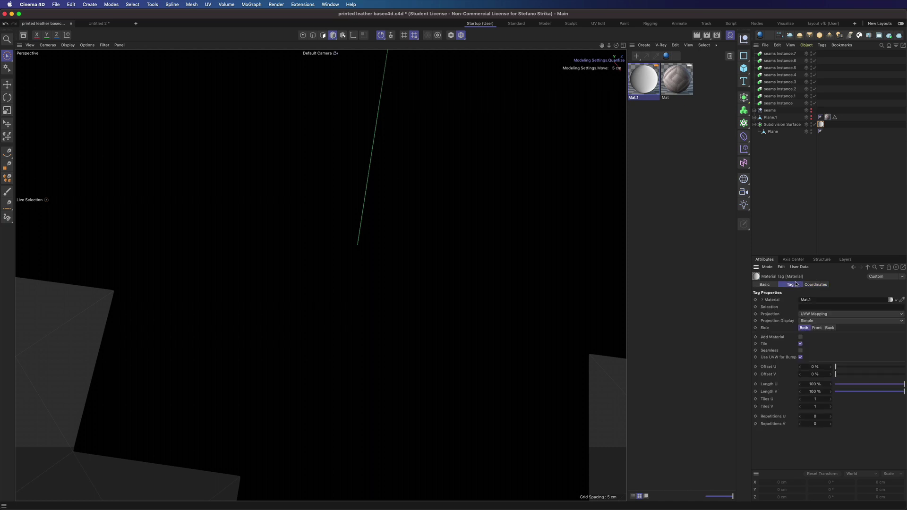
click(804, 314)
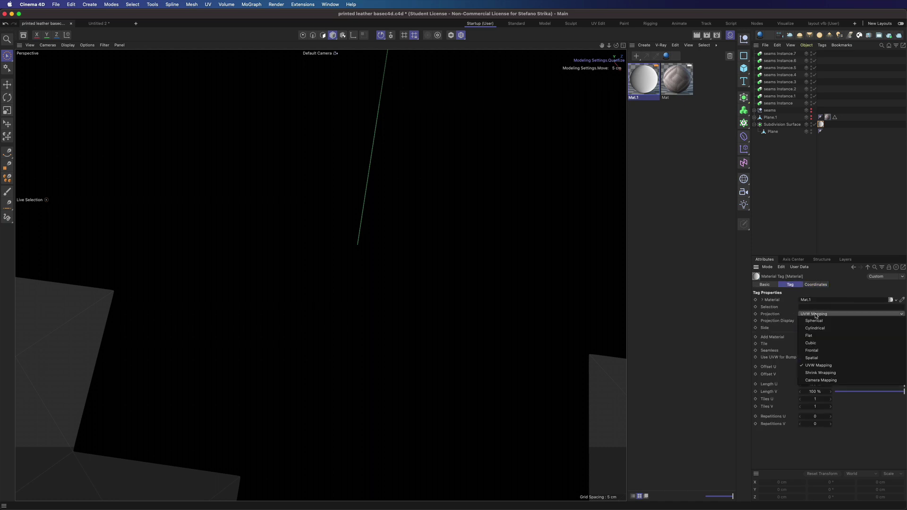
click(813, 335)
click(822, 45)
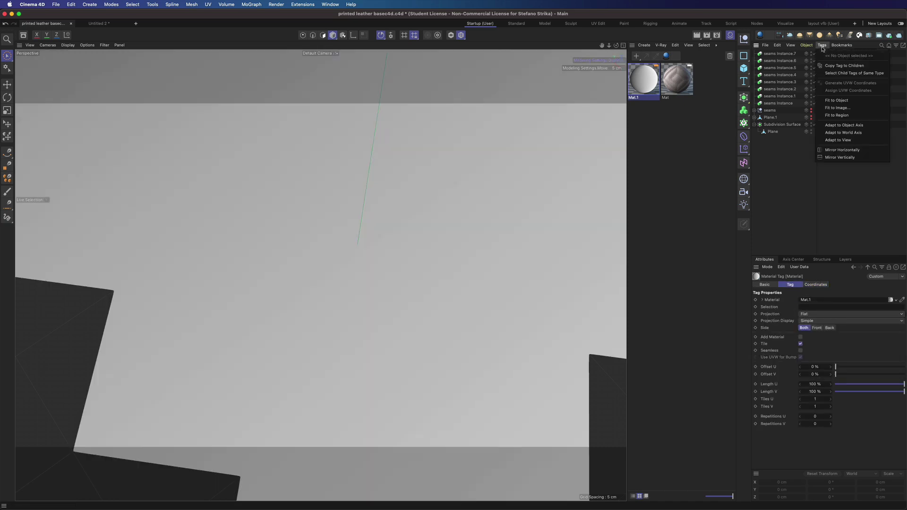
click(828, 103)
click(637, 180)
- Set the Mat.1 tag's texture rotation to H 0°, P 0° and B 90°
click(815, 285)
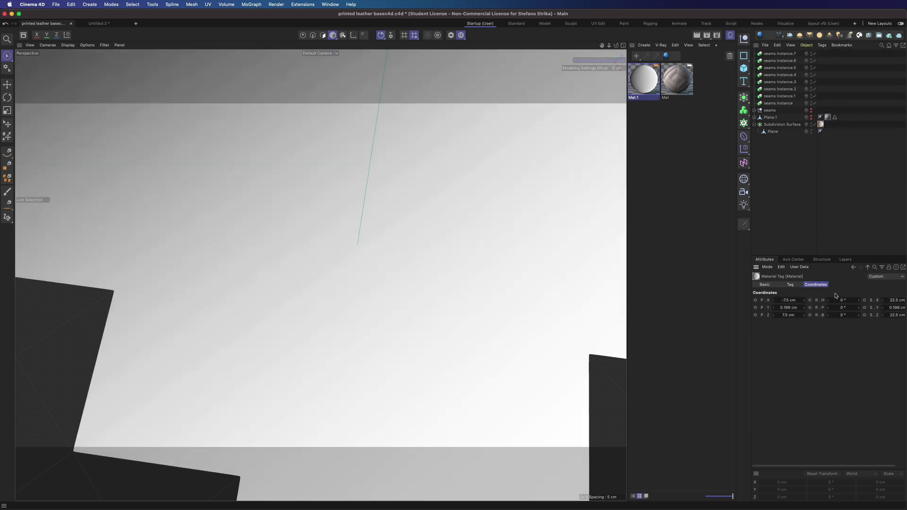
click(844, 308)
click(851, 301)
text(90)
click(848, 308)
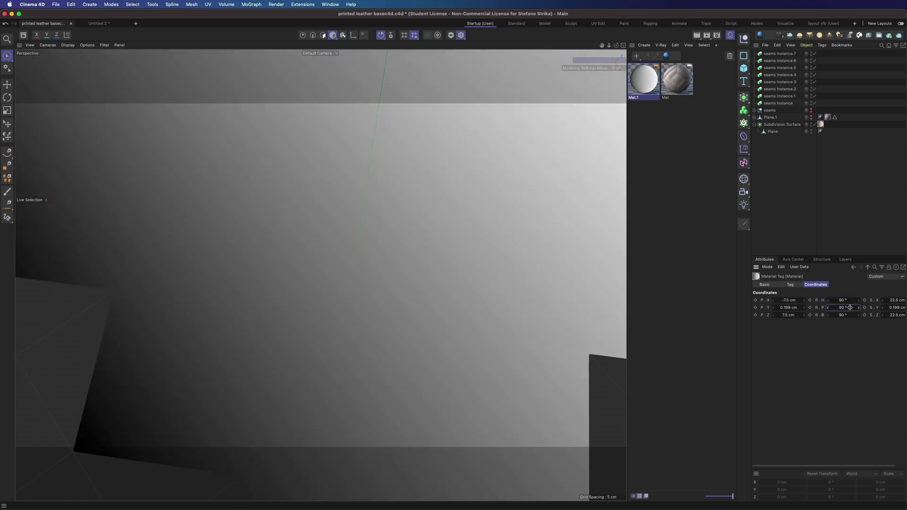
click(847, 315)
text(90)
click(846, 301)
text(0)
click(841, 308)
text(0)
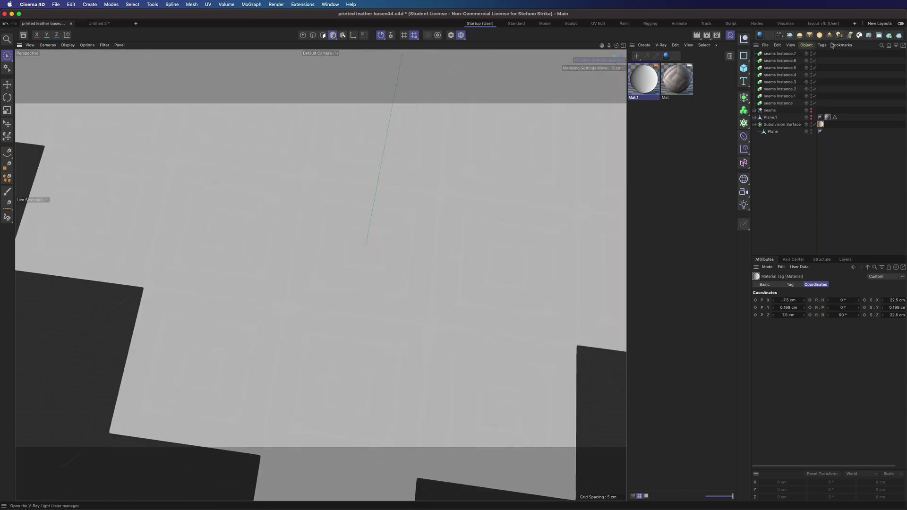
- Refit the Mat.1 texture to the object and set its B rotation to -90° to invert the gradient
click(821, 45)
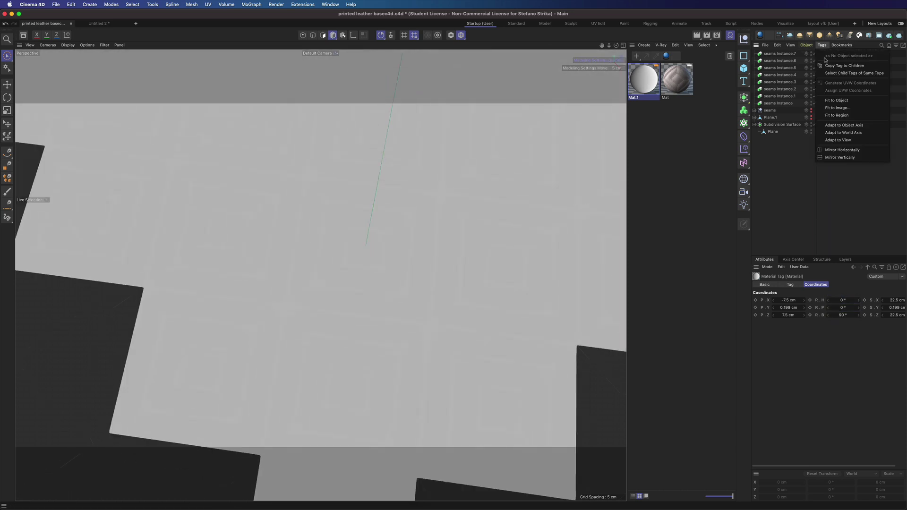
click(833, 100)
click(624, 178)
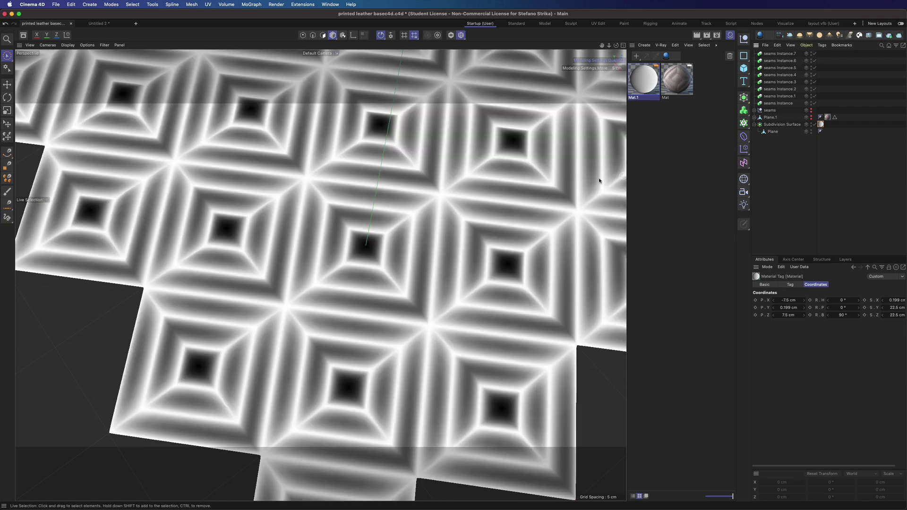
scroll(346, 241, up, 2)
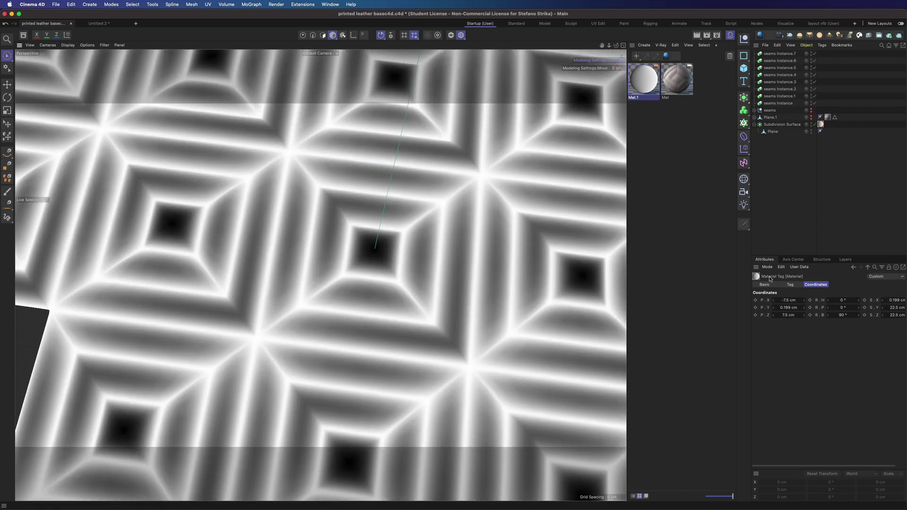
click(841, 314)
text(90)
text(-)
key(Return)
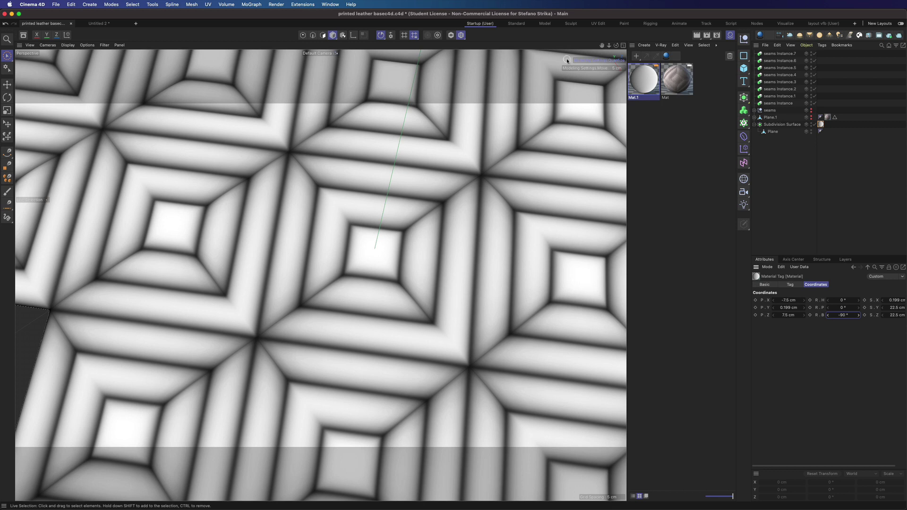
- Add a camera and look through it in a maximized top view of the quilted surface
click(624, 45)
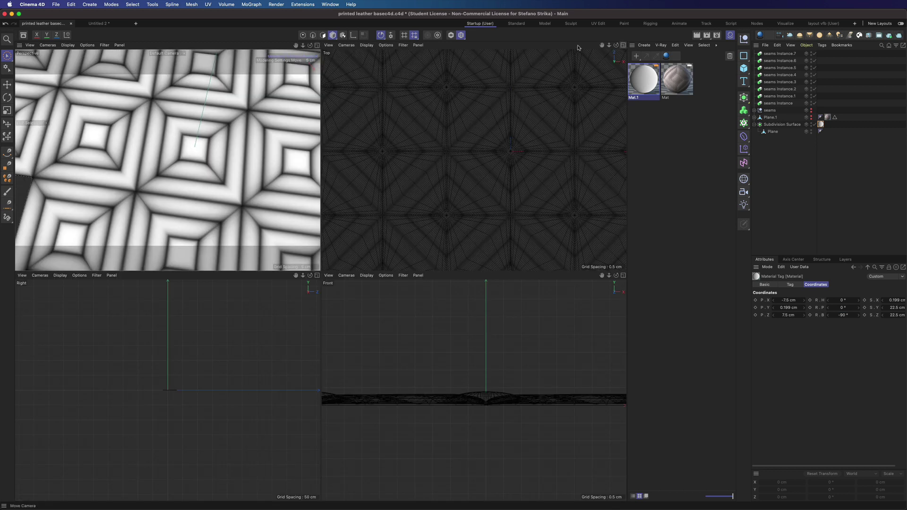
click(779, 35)
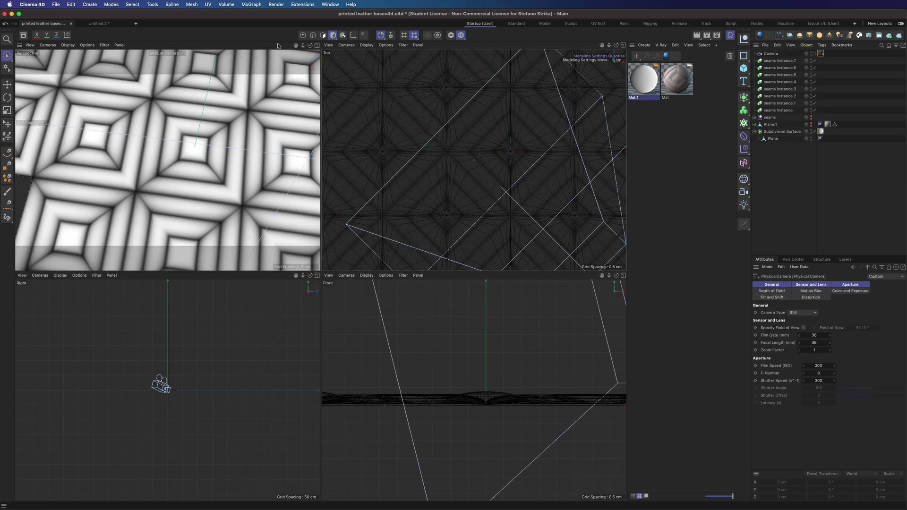
click(48, 45)
mouse_move(61, 59)
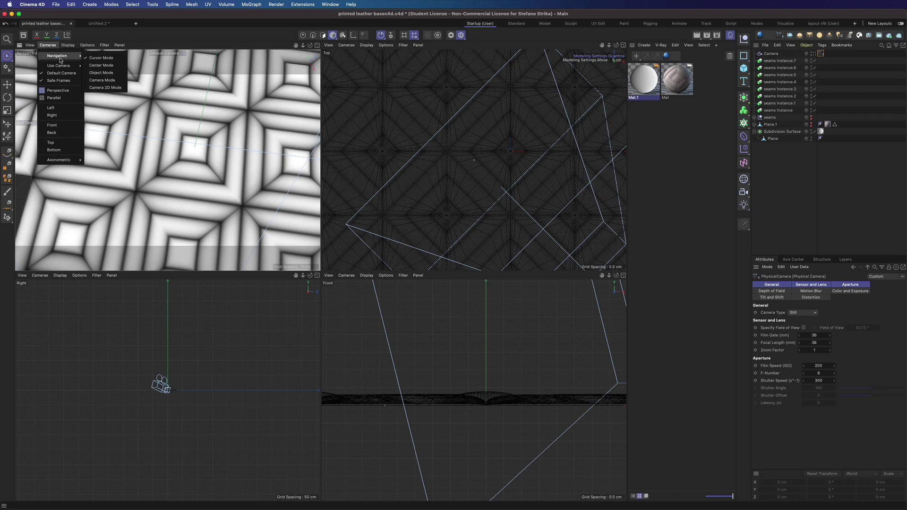
click(108, 68)
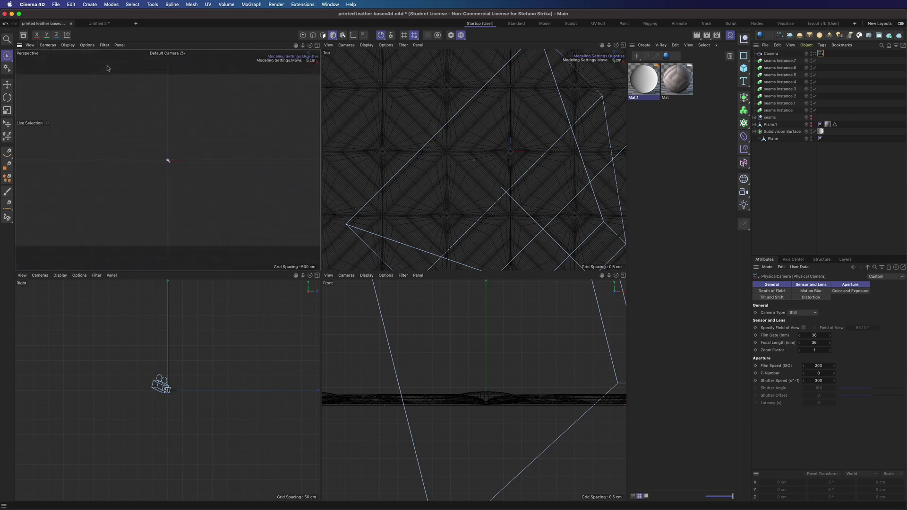
click(317, 45)
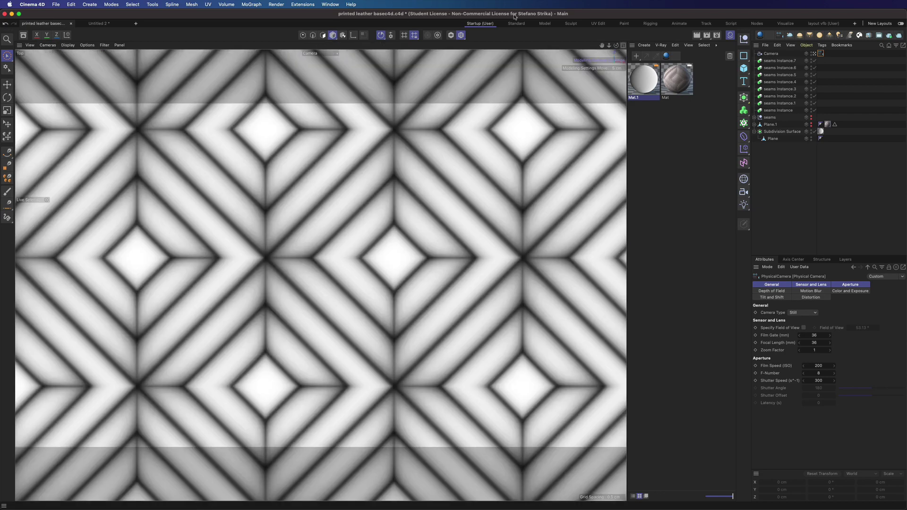
- Show the seams null over the gradient surface in the camera view
click(811, 116)
click(770, 117)
scroll(485, 285, up, 1)
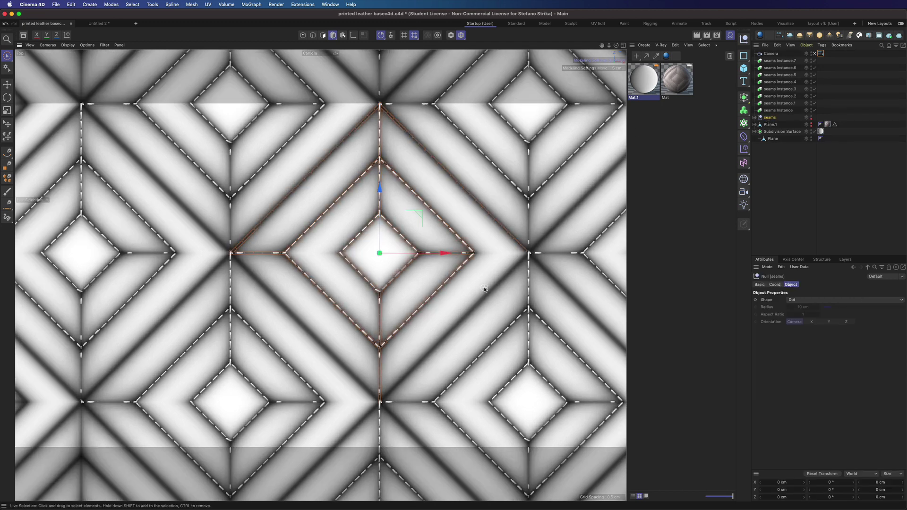
- Set the render output to film aspect 1 and 4096 x 4096 pixels, and review the render options
click(717, 35)
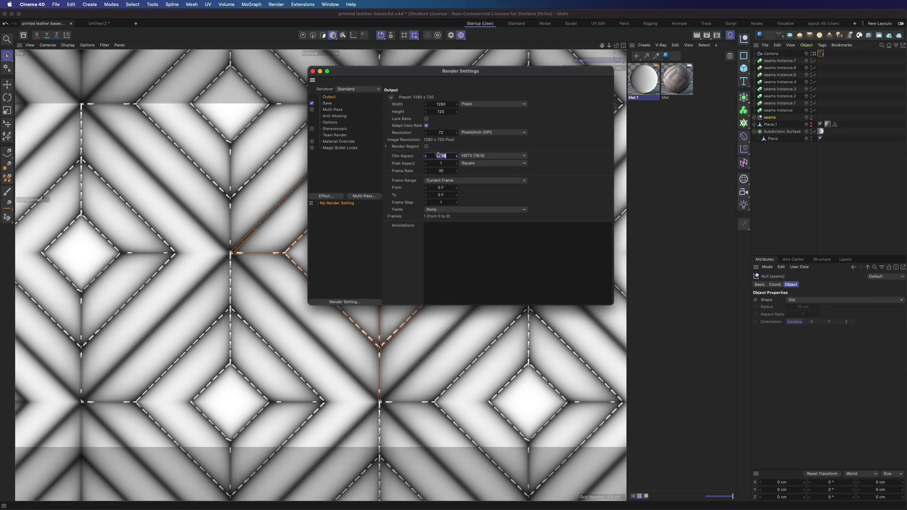
text(1)
key(Tab)
click(448, 105)
text(4096)
key(Tab)
text(4096)
key(Tab)
click(426, 119)
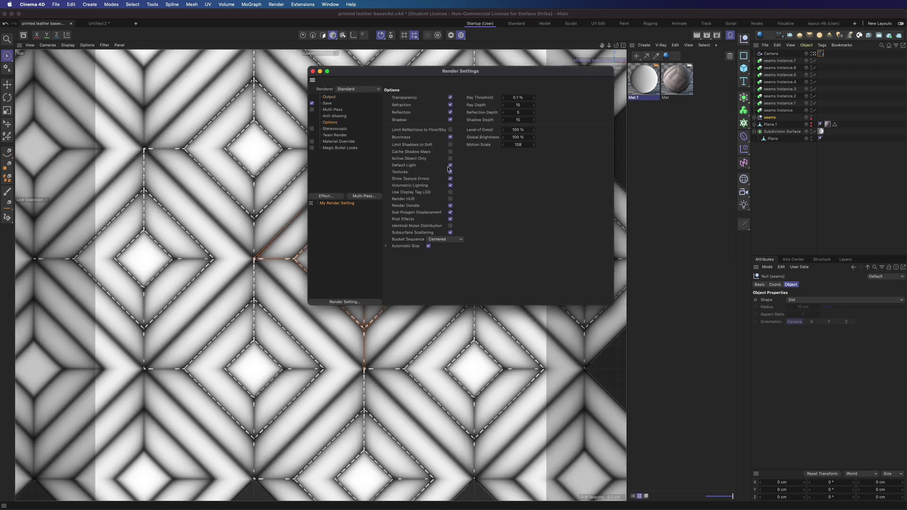
click(312, 71)
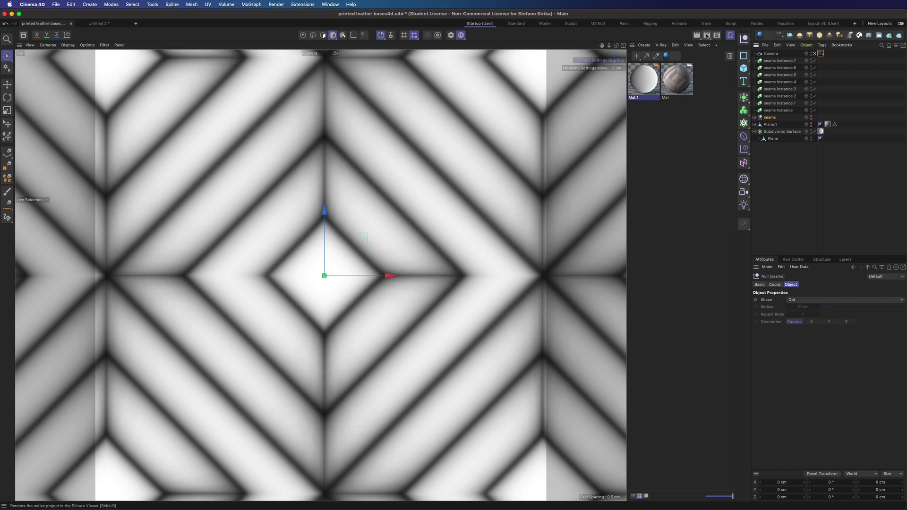
- Render the quilted surface's gradient height map to the Picture Viewer and save it as an image
click(707, 35)
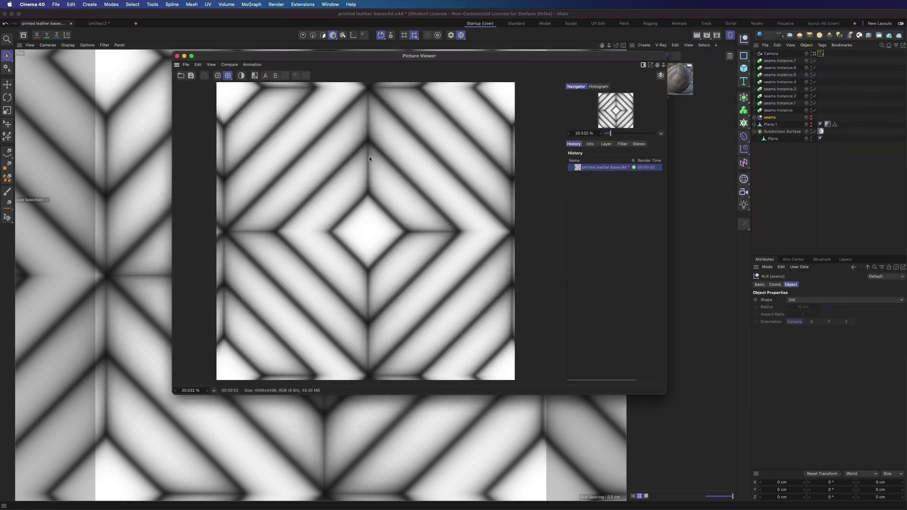
click(185, 65)
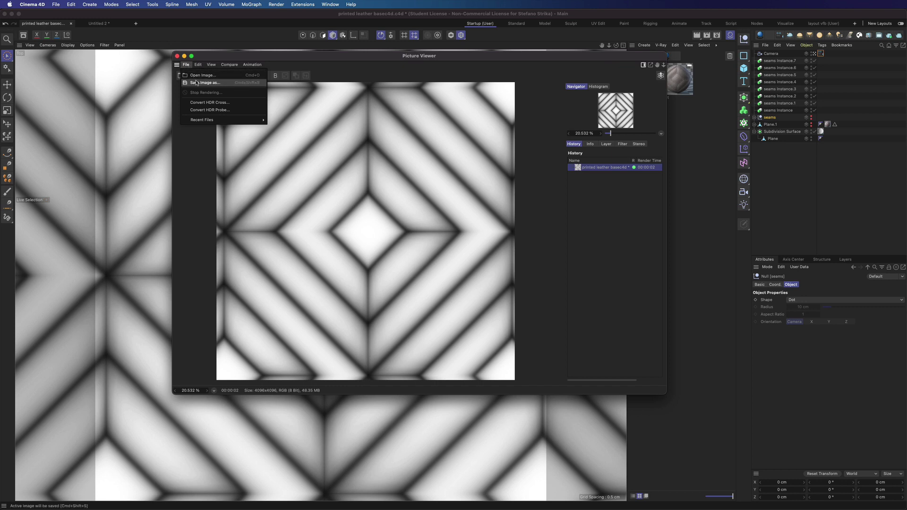
click(197, 82)
click(189, 39)
click(188, 60)
click(207, 203)
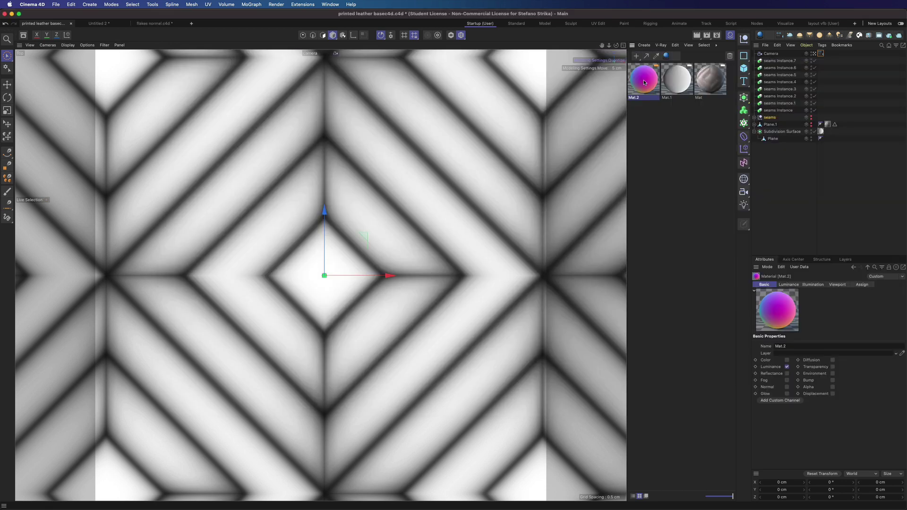
- Examine Mat.2's luminance Layer shader, checking the direction, colour and blend mode of its blue, green and red Falloff layers
double_click(644, 79)
drag(657, 63, 430, 114)
click(532, 189)
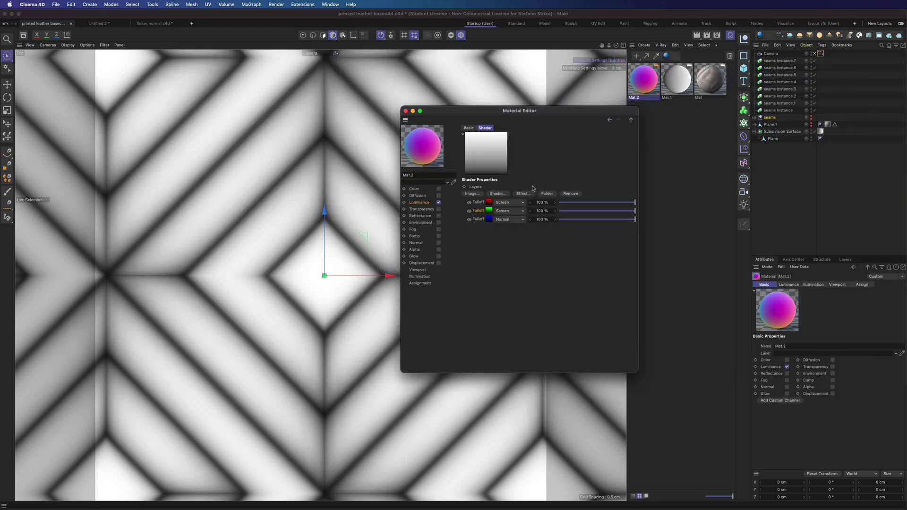
click(490, 220)
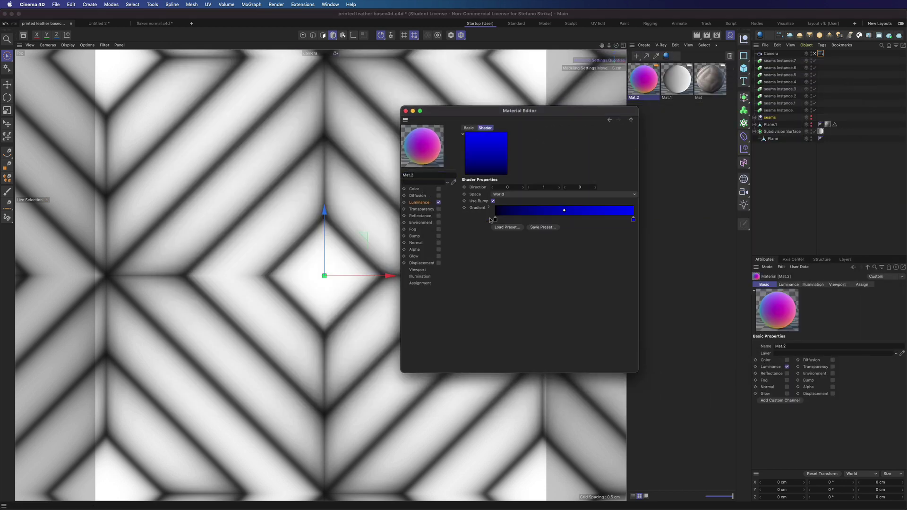
click(631, 120)
click(492, 211)
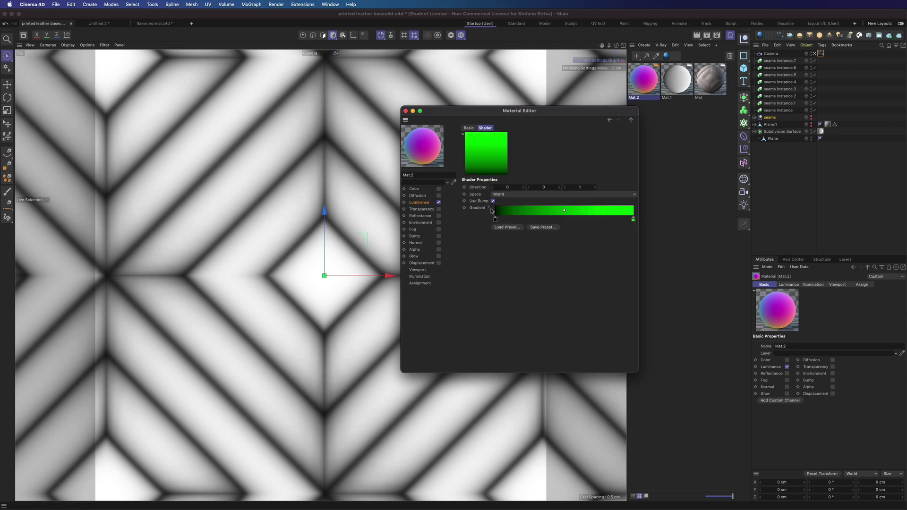
click(631, 121)
click(491, 198)
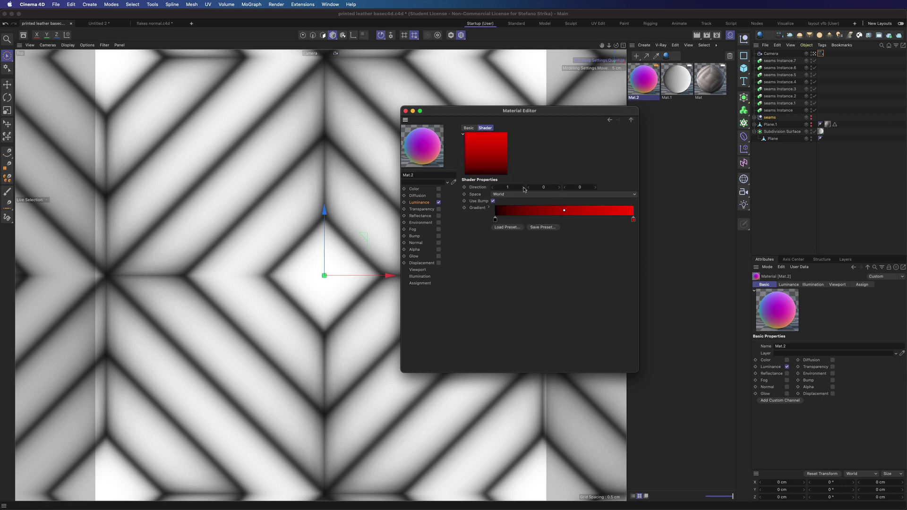
click(630, 120)
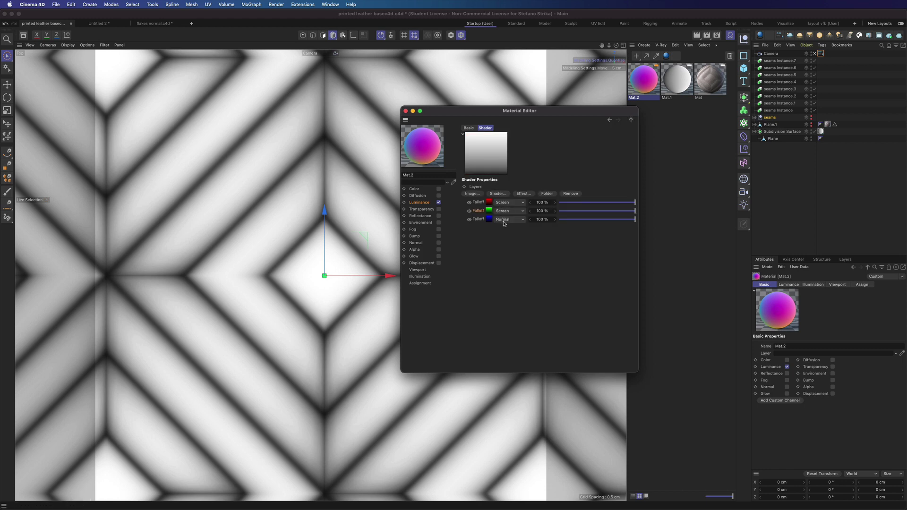
click(631, 120)
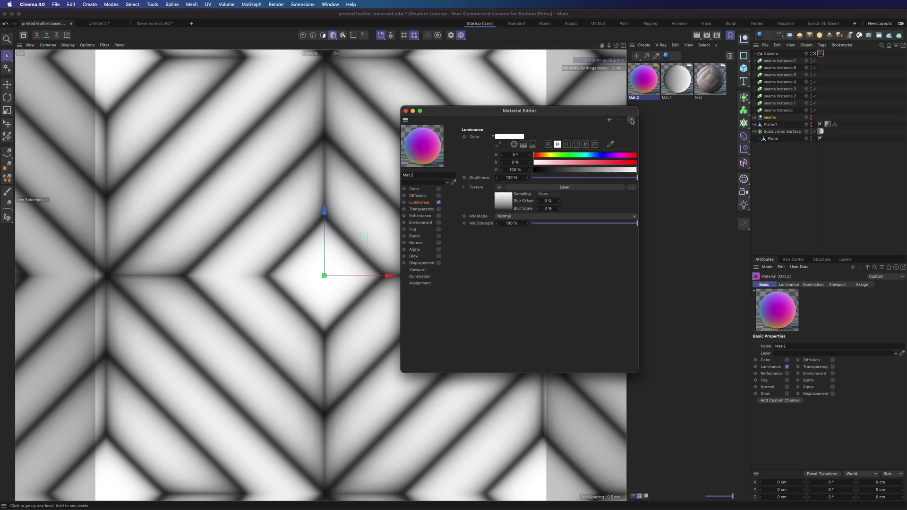
click(405, 111)
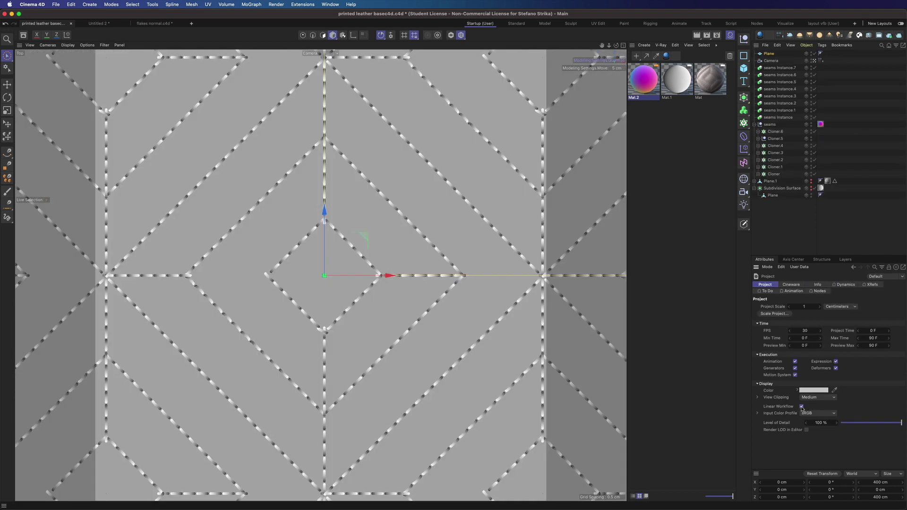
- With Linear Workflow disabled, render the stitches' normal map and save it as a 32 bits/channel TIF still image
click(802, 406)
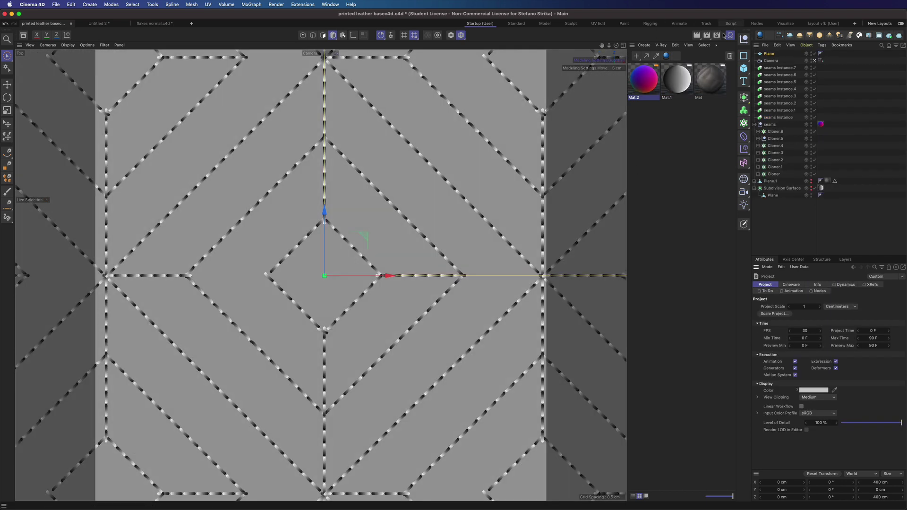
click(707, 36)
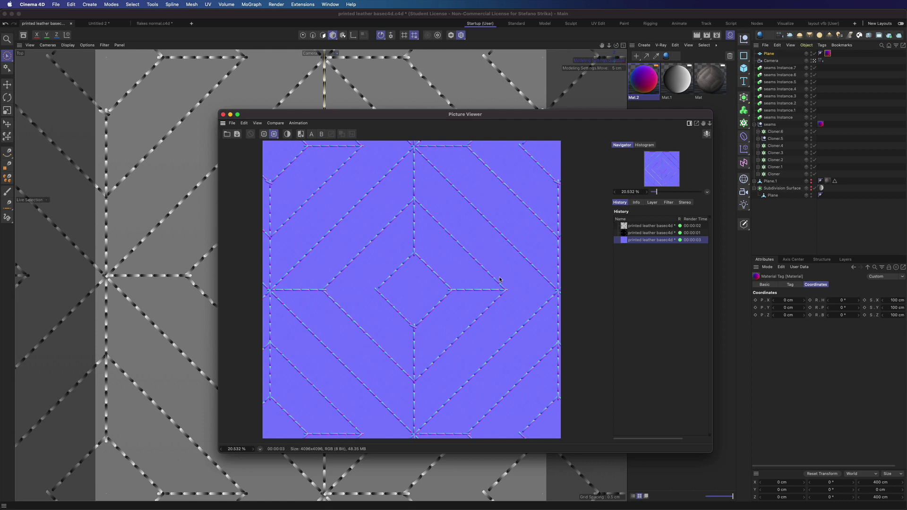
click(232, 123)
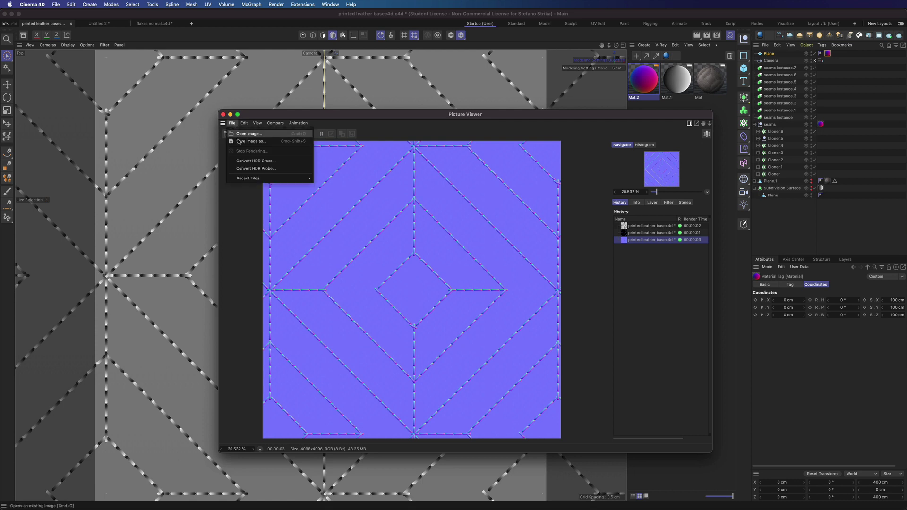
click(240, 141)
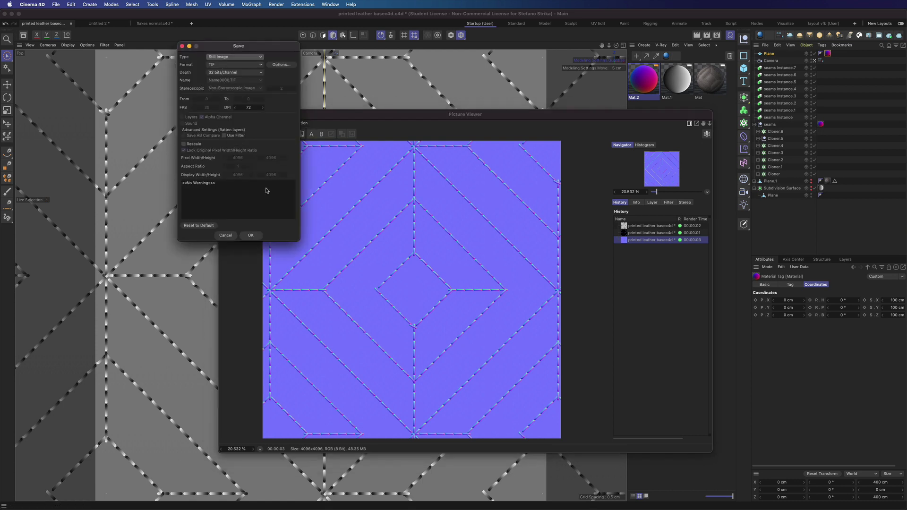
click(251, 235)
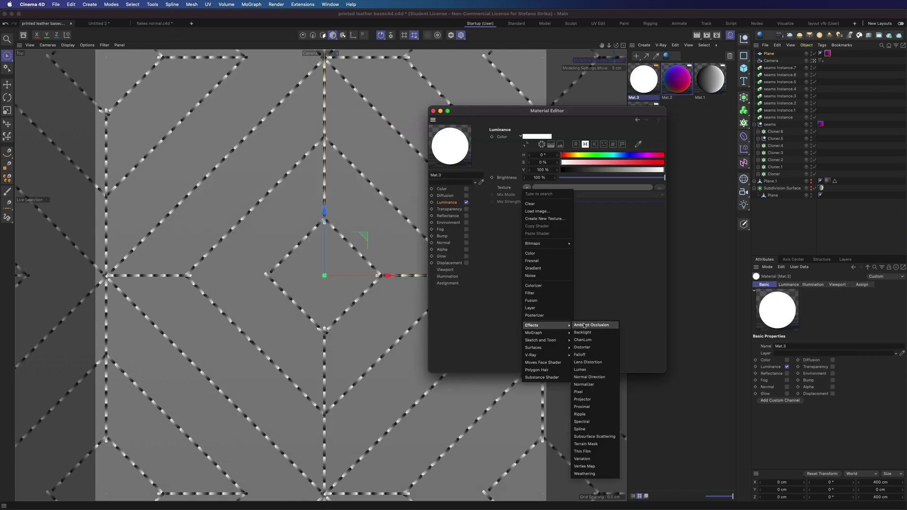
- Use the Ambient Occlusion effect as Mat.3's luminance texture and move the material editor out of the way
click(593, 325)
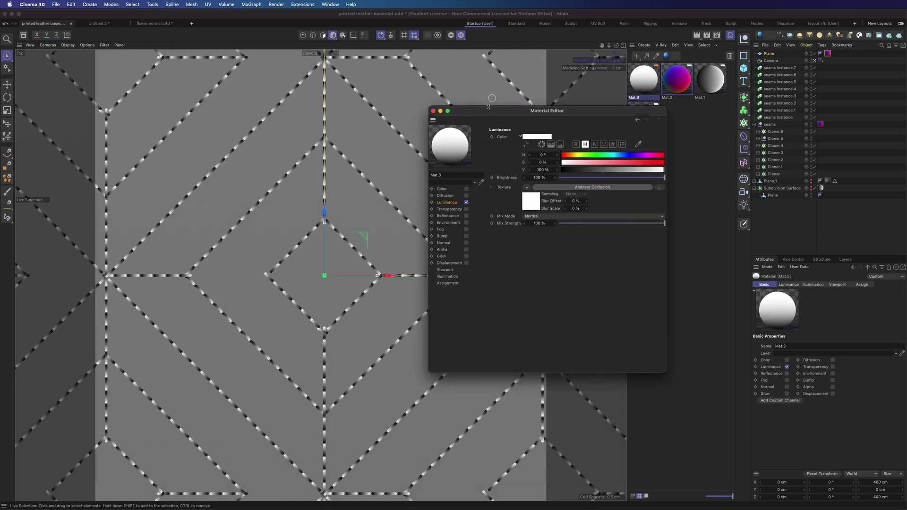
drag(488, 111, 521, 222)
drag(678, 82, 660, 85)
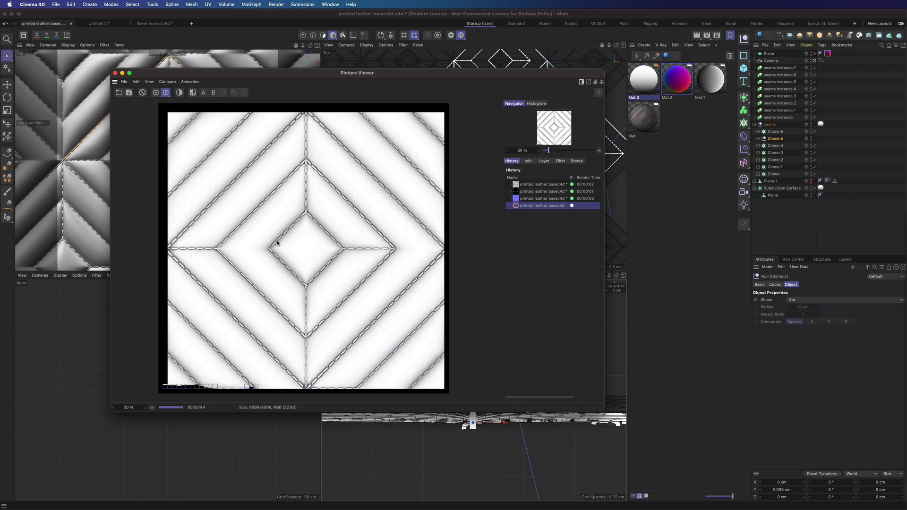
- Save the ambient occlusion render from the Picture Viewer and hide the Subdivision Surface, leaving the white seams in view
click(124, 81)
click(141, 97)
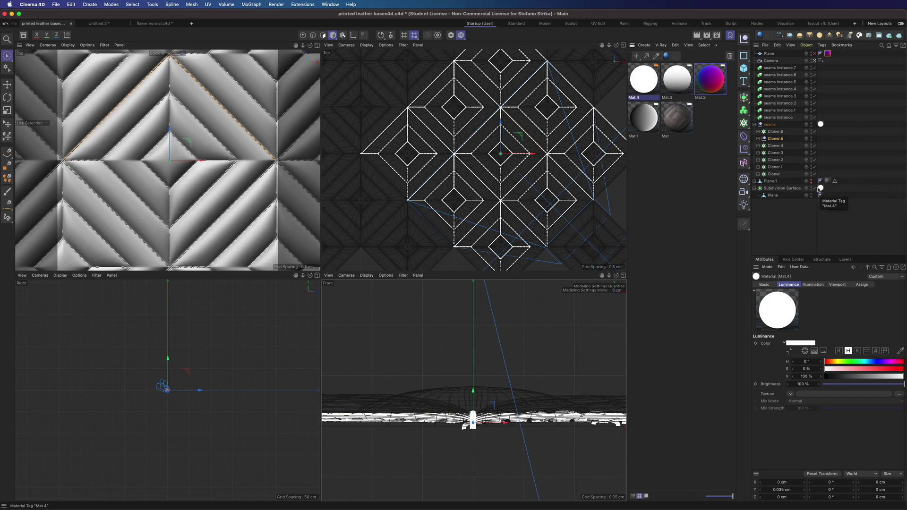
click(812, 189)
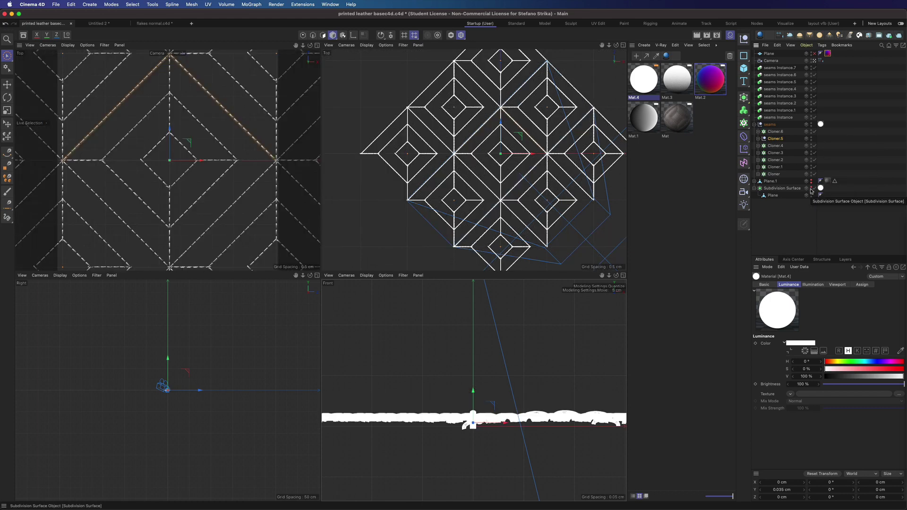
- Re-enable the Subdivision Surface, remove its white Mat.4 material and render the stitch mask to the Picture Viewer
click(812, 188)
click(821, 188)
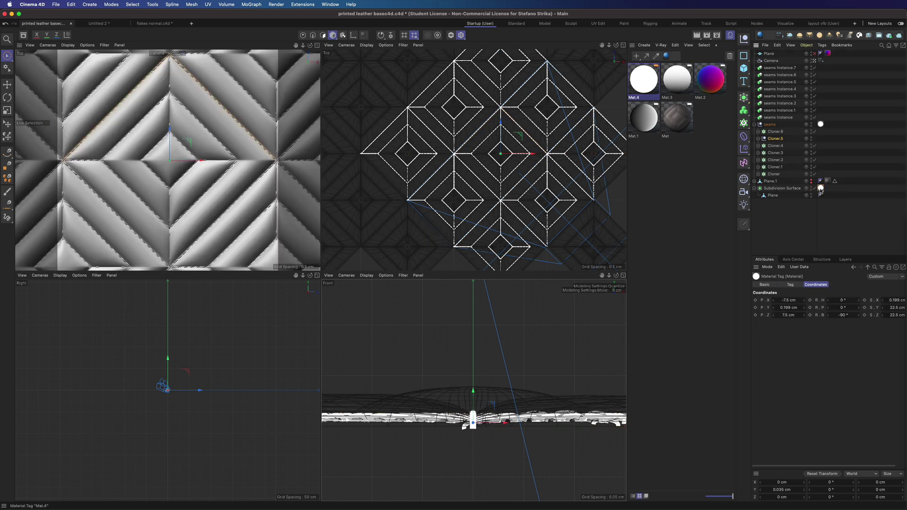
key(Delete)
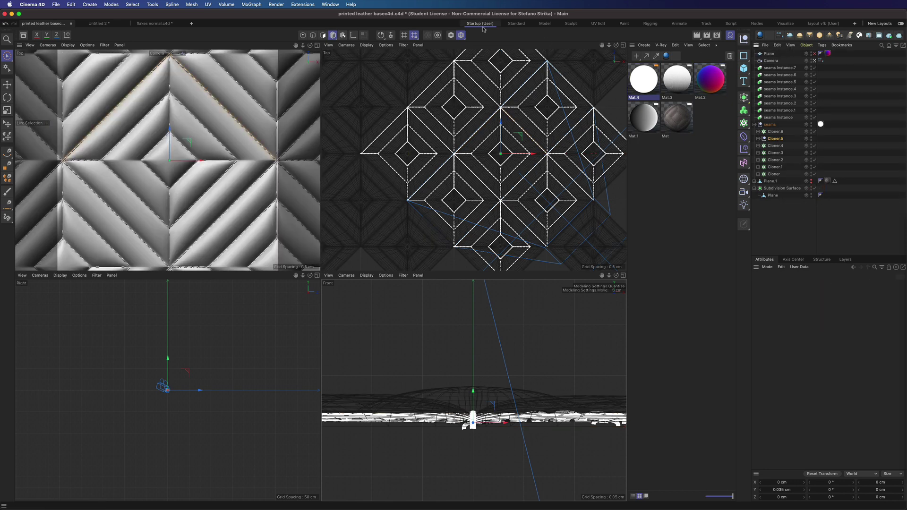
click(709, 34)
drag(822, 51, 240, 54)
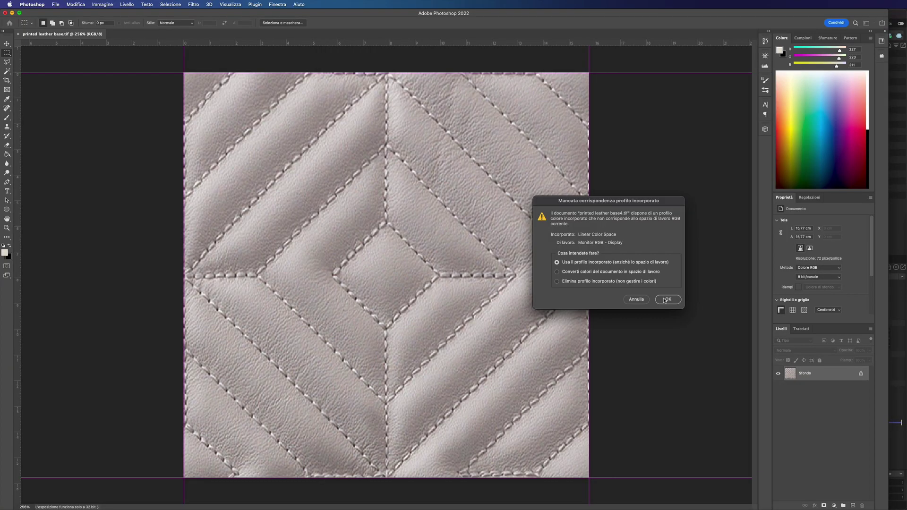
- Switch to Photoshop and open the four printed leather base renders, keeping their embedded Linear Color Space profile
click(665, 301)
click(665, 299)
click(665, 299)
click(665, 300)
- Paste the base2, base3 and base4 renders as layers into printed leather base1.tif, closing each source document
click(349, 34)
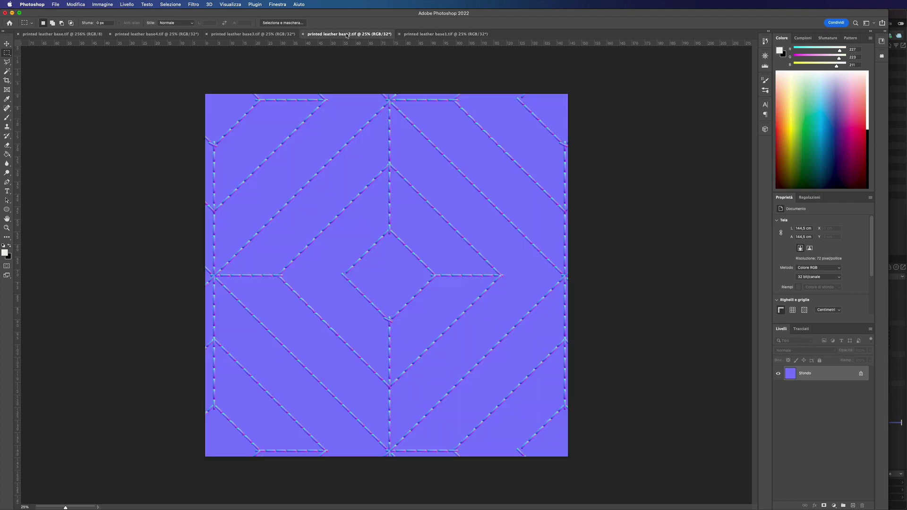
key(super+a)
key(super+c)
key(super+w)
key(super+v)
click(250, 34)
key(super+a)
key(super+c)
key(super+w)
key(super+v)
click(156, 34)
key(super+a)
key(super+c)
key(super+w)
key(super+v)
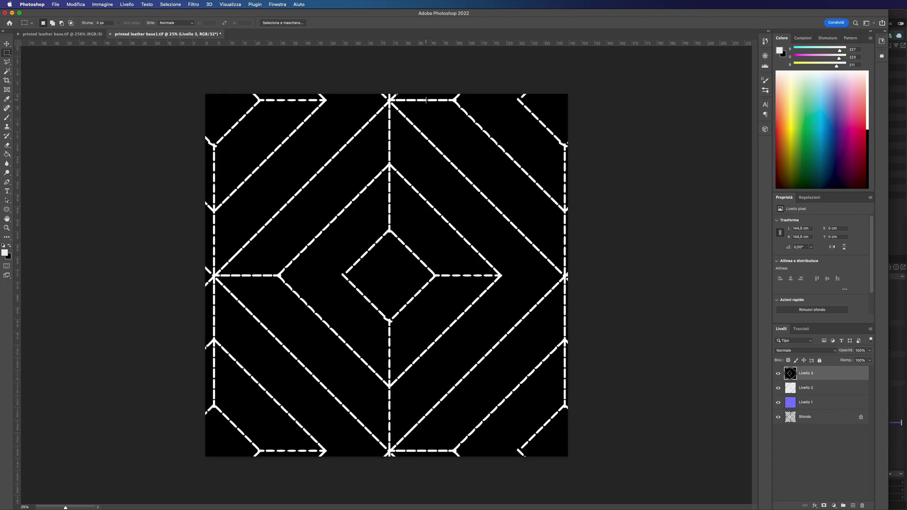
- Place horizontal guides on the pattern's upper and lower seam rows to mark the tile's height
alt+scroll(389, 99, up, 10)
drag(454, 108, 452, 108)
drag(472, 43, 452, 108)
alt+scroll(447, 115, down, 10)
alt+scroll(405, 455, up, 8)
alt+scroll(405, 455, up, 4)
drag(405, 455, 325, 371)
drag(353, 43, 352, 372)
alt+scroll(405, 278, down, 10)
- Place vertical guides along the pattern's left and right outer seams to mark the tile's width
alt+scroll(209, 277, up, 7)
alt+scroll(203, 251, up, 3)
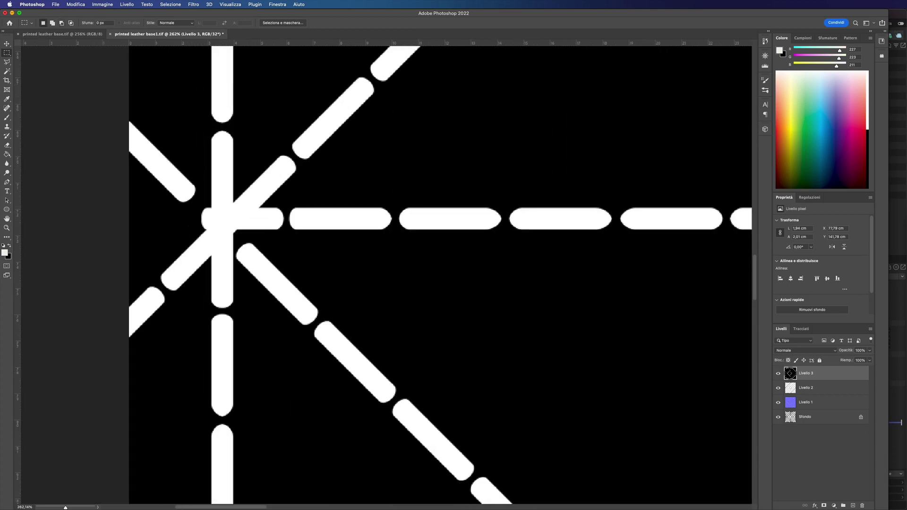
alt+scroll(329, 174, up, 3)
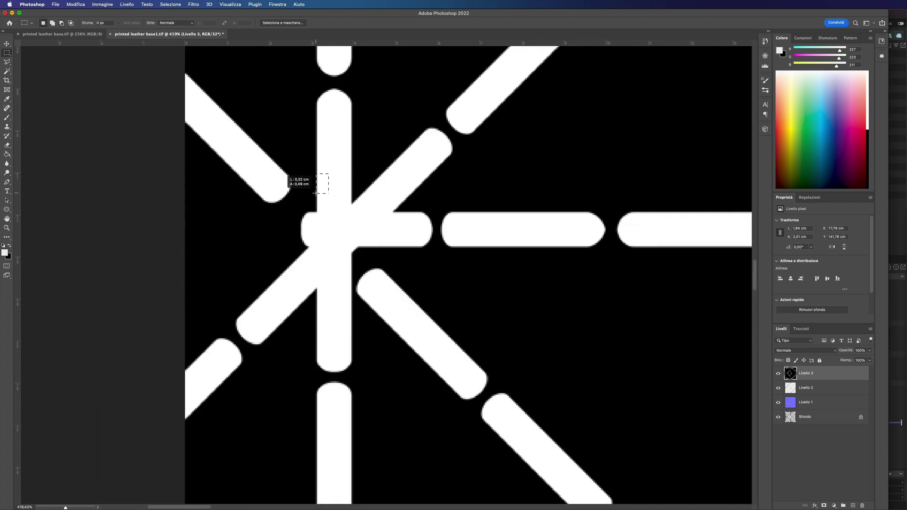
drag(316, 193, 316, 193)
alt+scroll(317, 193, up, 3)
alt+scroll(280, 192, down, 3)
drag(18, 210, 303, 194)
alt+scroll(298, 196, down, 10)
alt+scroll(564, 250, up, 10)
alt+scroll(551, 313, up, 3)
drag(548, 316, 526, 288)
drag(18, 268, 527, 286)
click(513, 280)
alt+scroll(514, 280, down, 10)
- Crop the document to the four guides and hide the stitch mask and ambient occlusion layers
click(7, 81)
drag(206, 95, 210, 96)
drag(565, 453, 562, 451)
key(Return)
key(m)
drag(778, 374, 778, 388)
- Check how the normal map layer tiles by previewing the Offset filter with wrap around
click(810, 403)
click(193, 3)
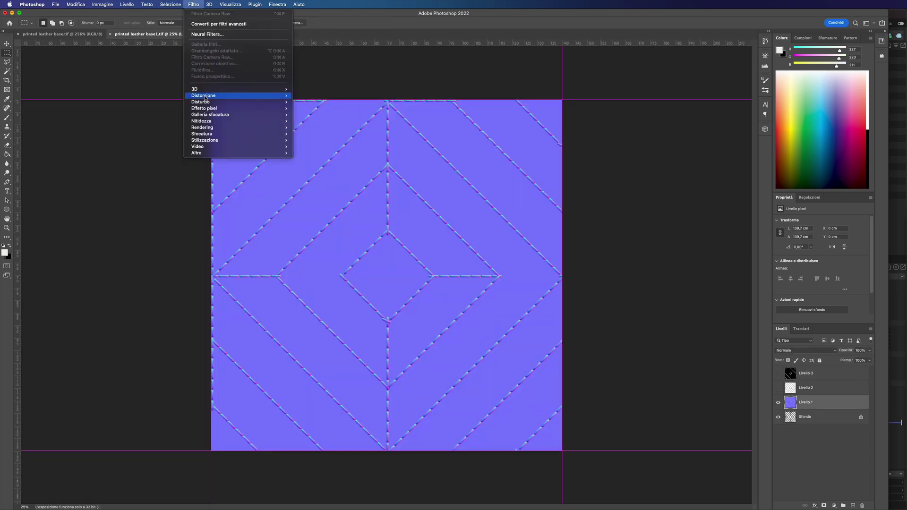
mouse_move(211, 153)
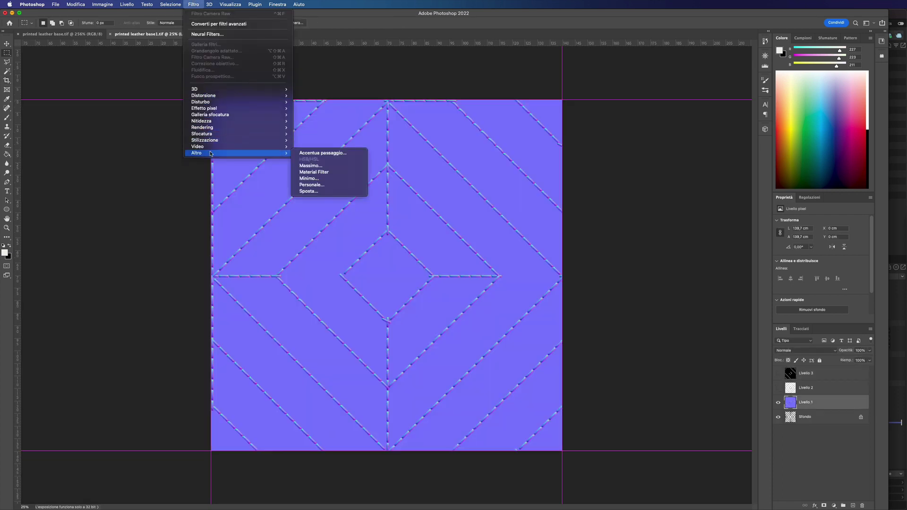
click(314, 191)
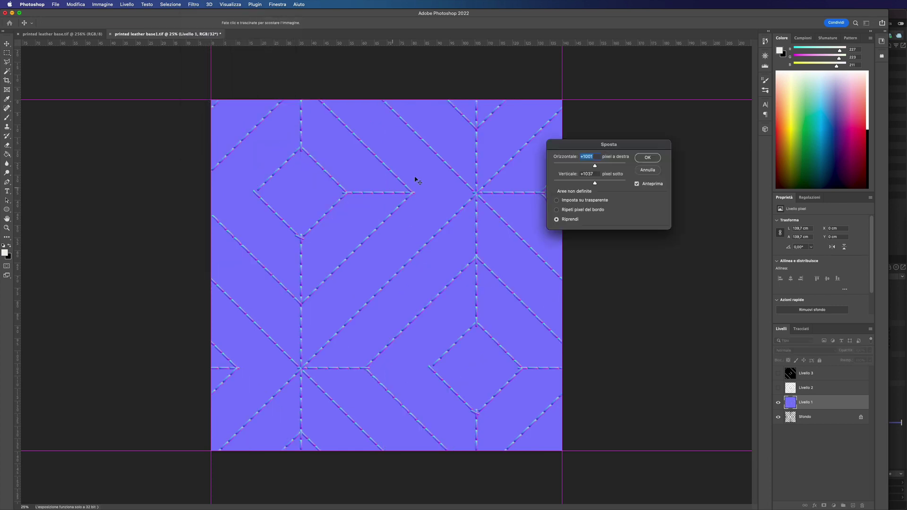
click(641, 171)
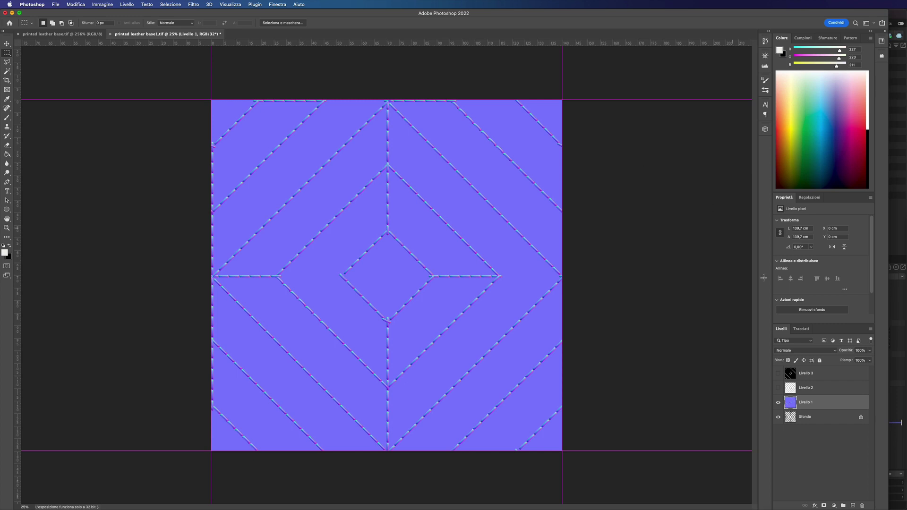
- Hide the normal map layer and save the height background as a 32-bit LZW TIFF copy named printed leather displ.tif
click(779, 403)
click(813, 417)
click(55, 4)
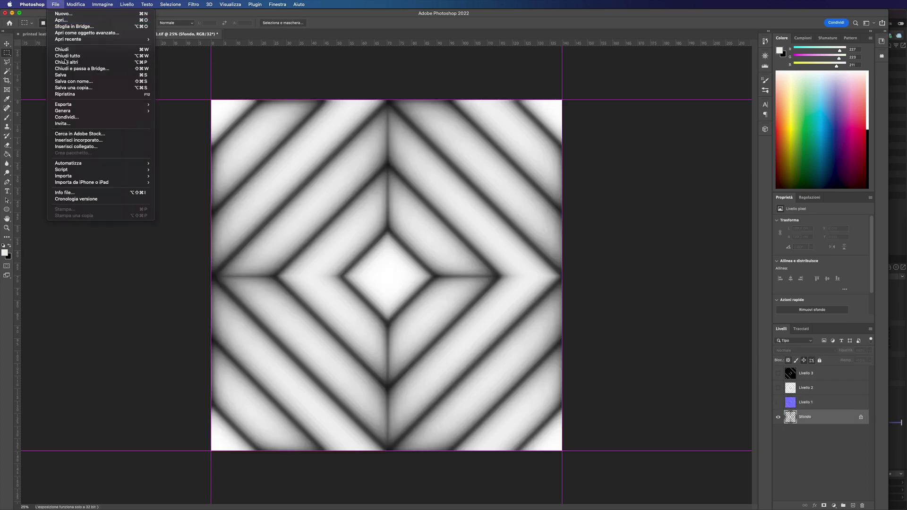
click(73, 88)
click(661, 346)
click(652, 376)
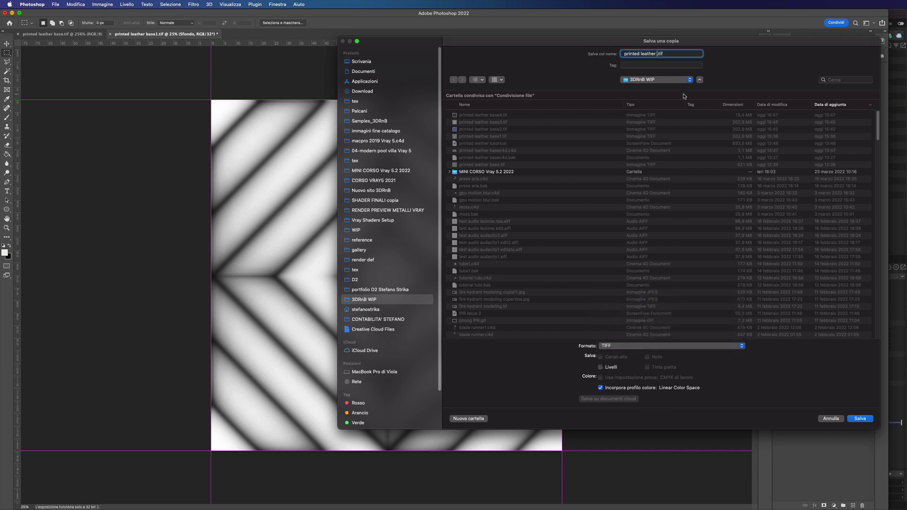
click(860, 419)
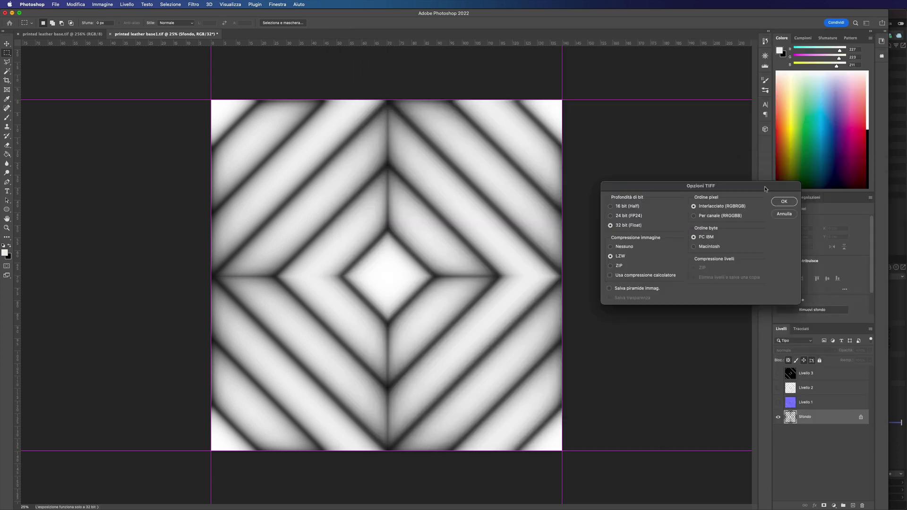
click(789, 202)
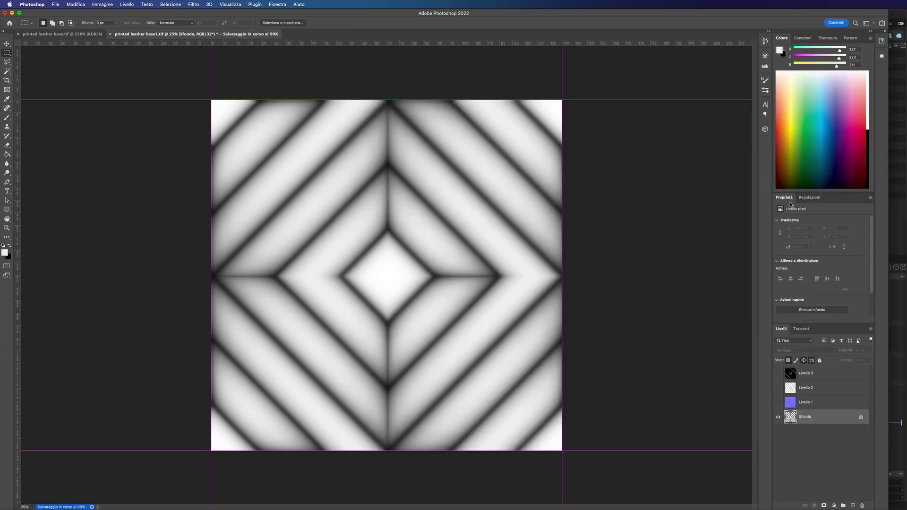
- Copy the stitch mask layer into a new document of the same size and flatten it
click(778, 374)
click(815, 374)
key(super+a)
click(55, 4)
click(67, 14)
key(Return)
click(777, 363)
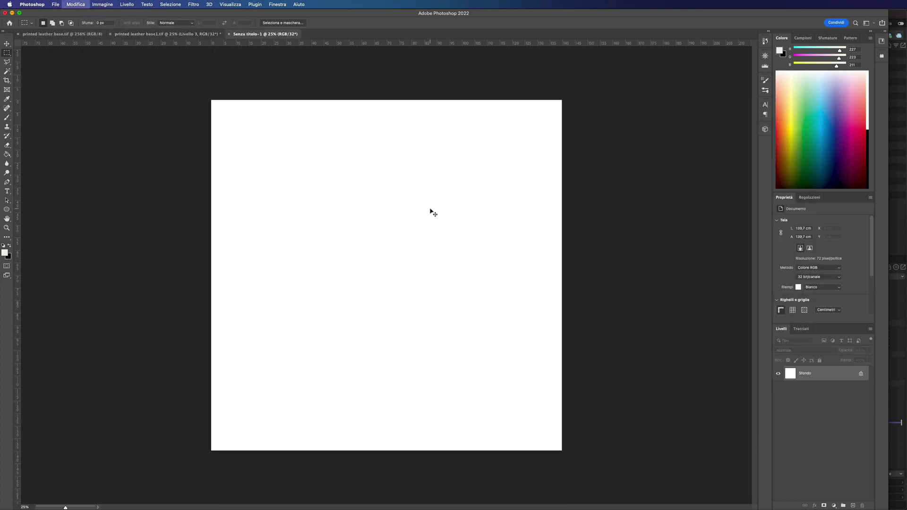
key(super+v)
key(super+e)
- Convert the stitch mask document to 8 bits/channel using the Exposure and Gamma toning method
click(102, 4)
mouse_move(142, 13)
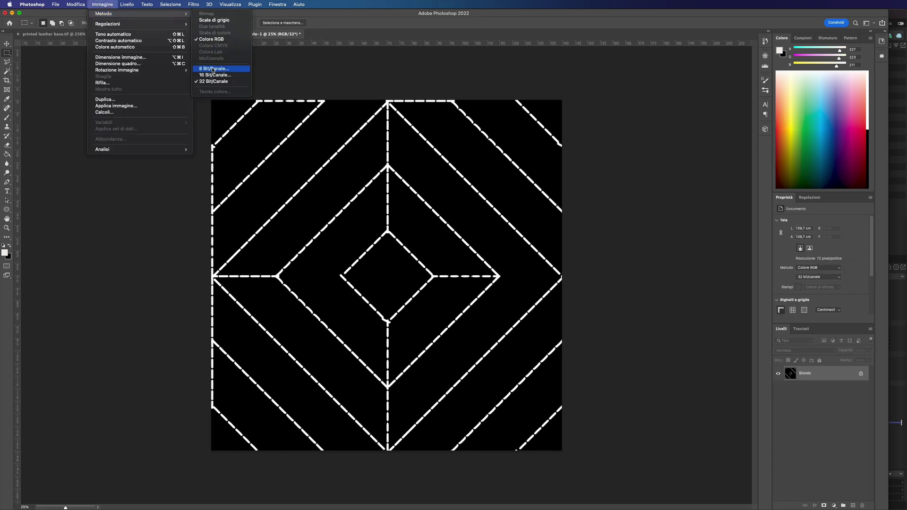
click(213, 69)
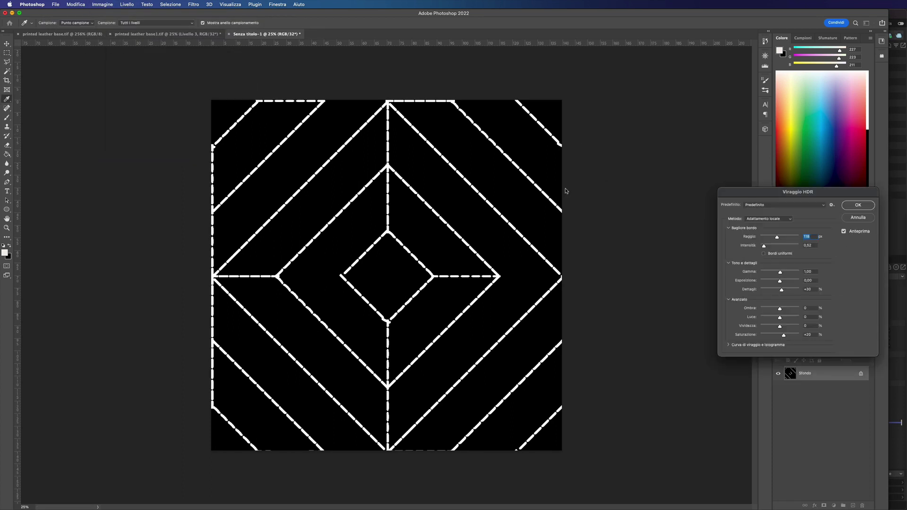
click(500, 212)
click(497, 192)
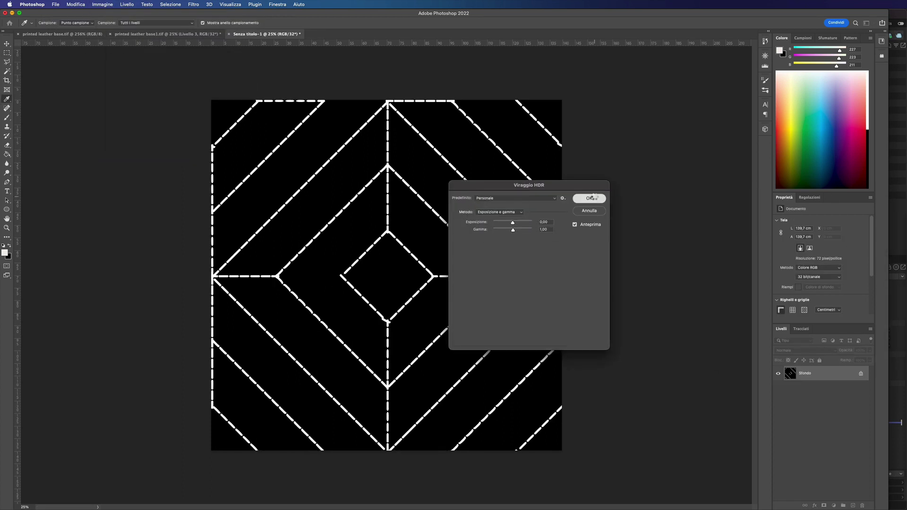
click(590, 198)
- Assign the sRGB IEC61966-2.1 profile to the stitch mask and save a TIFF copy as printed leather map.tif
click(76, 4)
click(94, 246)
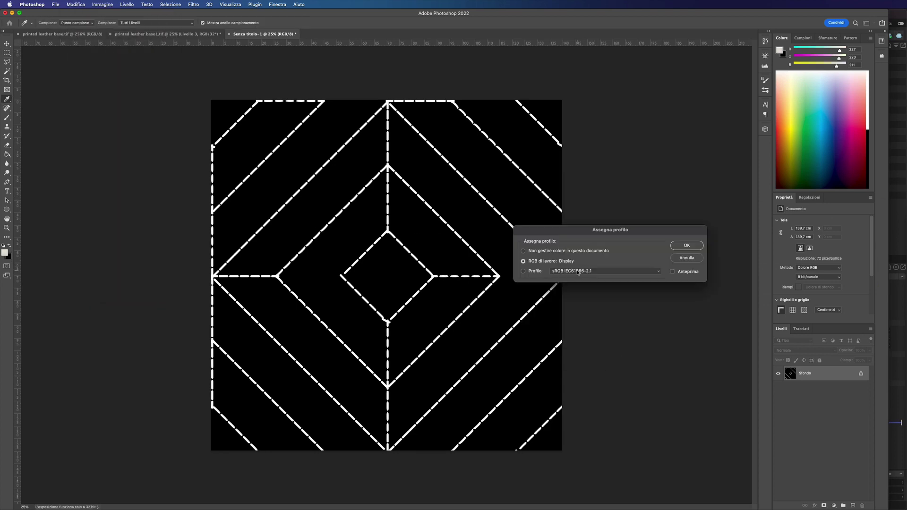
key(Return)
key(m)
click(56, 4)
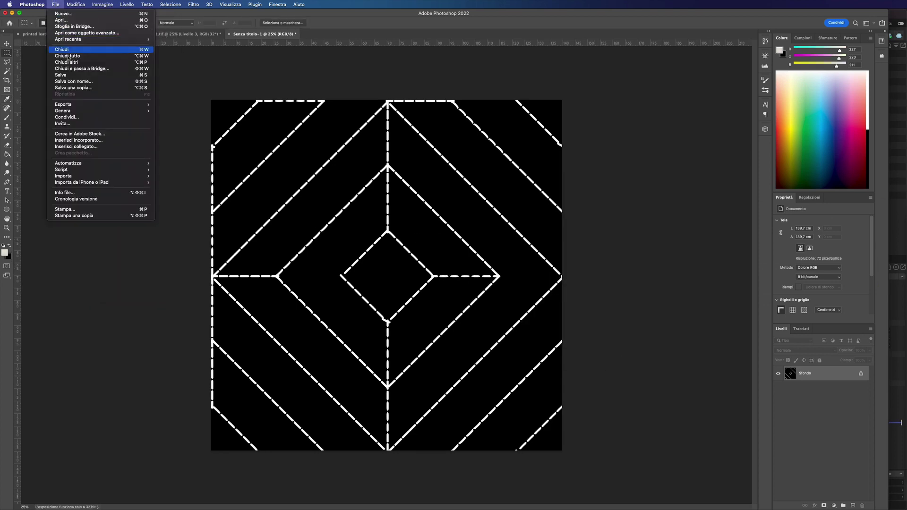
click(71, 89)
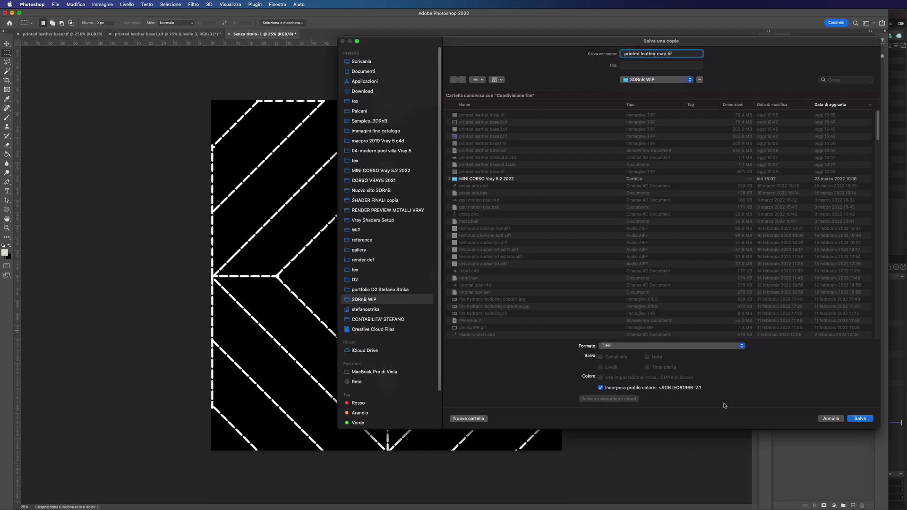
click(865, 420)
click(819, 202)
- Copy the ambient occlusion layer from printed leather base1.tif into a new document and flatten it
click(168, 34)
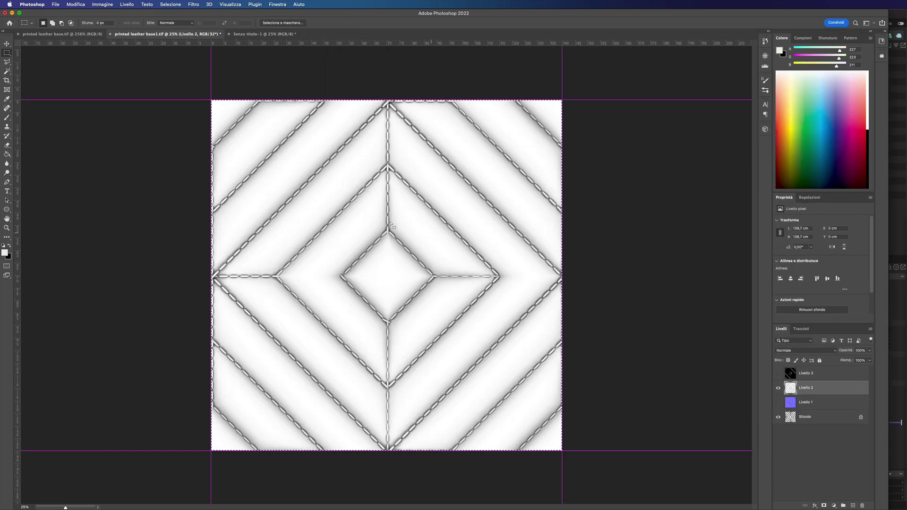
key(super+n)
click(745, 318)
click(719, 401)
click(746, 366)
key(super+n)
click(780, 366)
key(super+v)
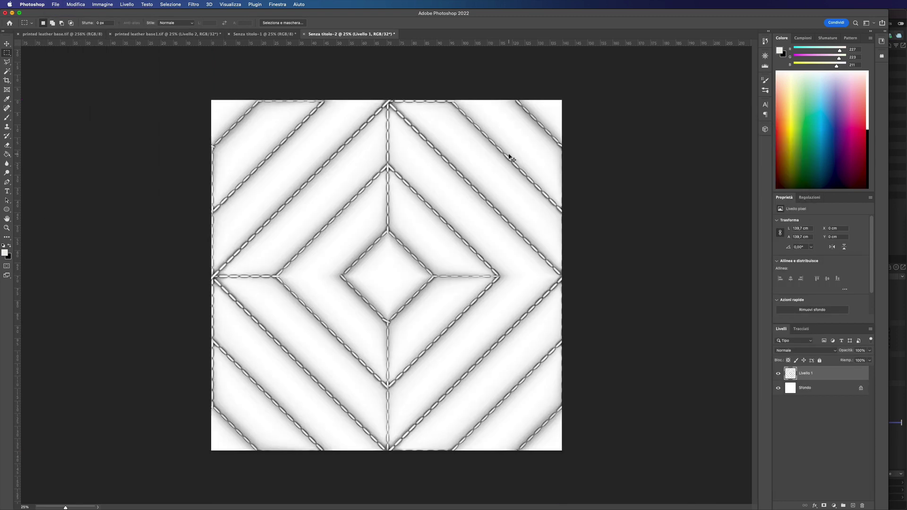
key(super+e)
- Close the finished stitch mask document and the original printed leather base.tif
super+click(611, 202)
click(610, 177)
click(262, 33)
click(229, 34)
click(18, 34)
click(55, 5)
click(85, 88)
key(Escape)
- Convert the ambient occlusion image to the bit depth and colour profile used for the stitch mask
click(102, 4)
click(218, 97)
key(Return)
click(75, 4)
click(94, 258)
click(523, 272)
click(687, 245)
- Save the ambient occlusion image as a TIFF named printed leather AO.tif in the 3DRnB WIP folder
click(55, 5)
click(85, 96)
click(861, 419)
- Copy the normal map layer from printed leather base1.tif into a new document
click(807, 403)
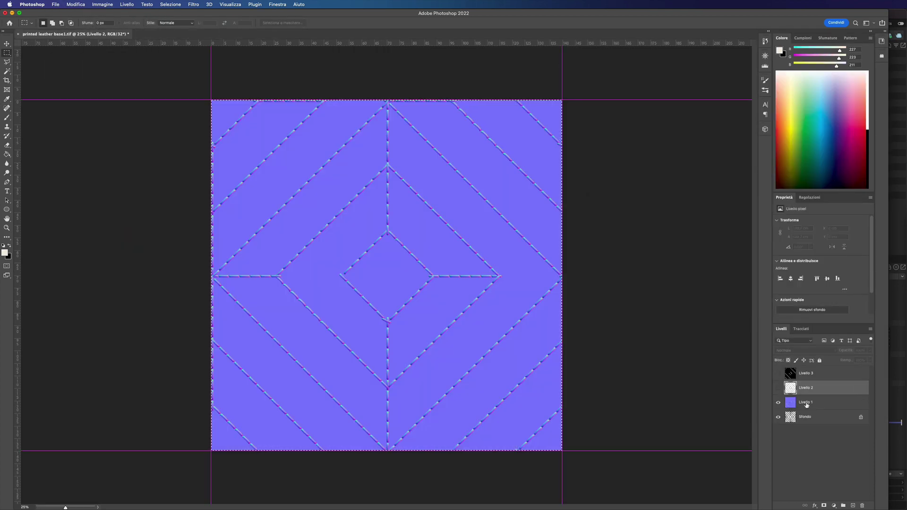
key(super+a)
key(super+n)
click(783, 365)
key(super+v)
- Convert the normal map's bit depth and colour profile, and save it as printed leather norm.tif
click(102, 4)
click(218, 98)
key(Return)
click(95, 258)
click(686, 245)
key(super+shift+s)
click(857, 419)
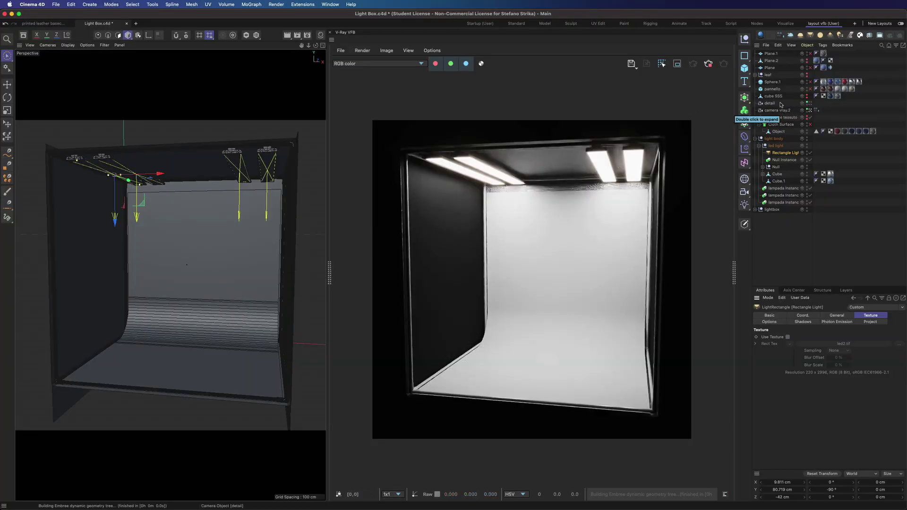
- In Cinema 4D's Light Box scene, show the reference tessuto cloth and apply V-Ray Material.20 to its Object
click(320, 35)
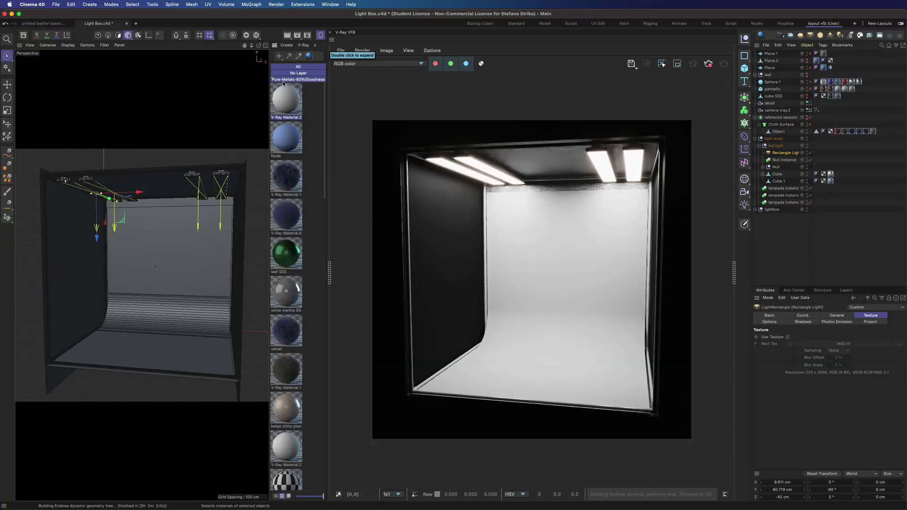
click(806, 116)
click(807, 118)
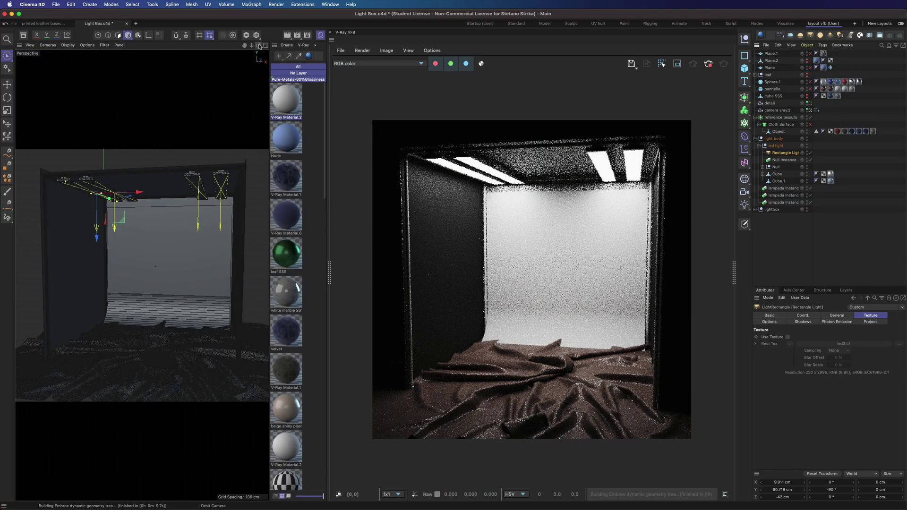
drag(259, 46, 259, 71)
scroll(162, 279, up, 6)
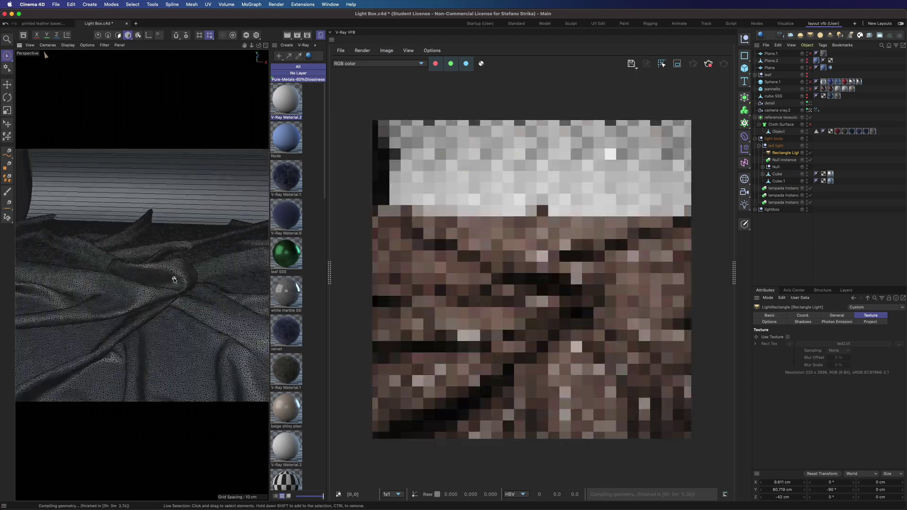
drag(286, 99, 880, 132)
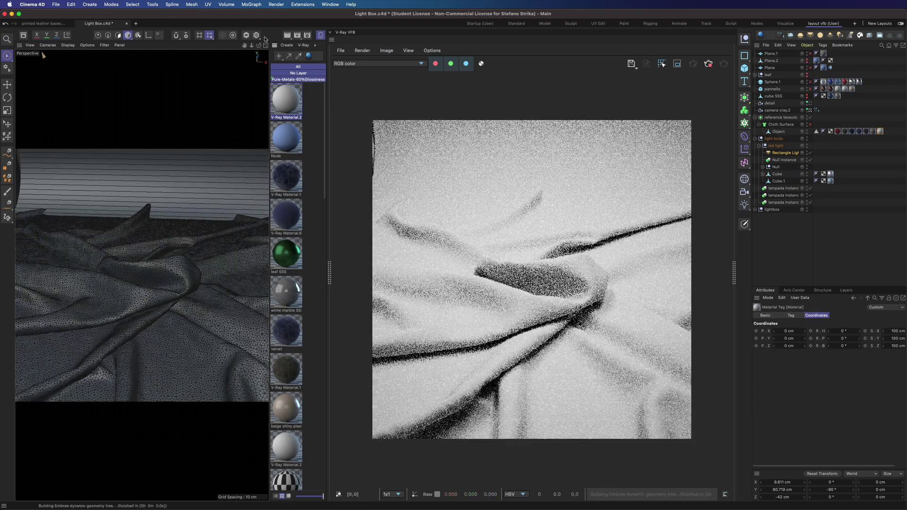
drag(259, 45, 259, 62)
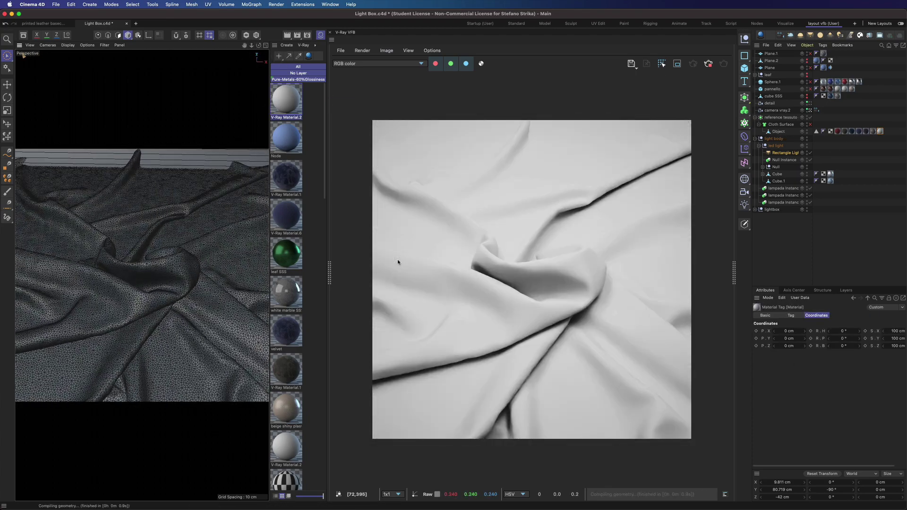
- Load Baxter Nabuck Leather diff.tif as V-Ray Material.20's diffuse texture with sampling set to None
double_click(286, 98)
drag(350, 95, 447, 152)
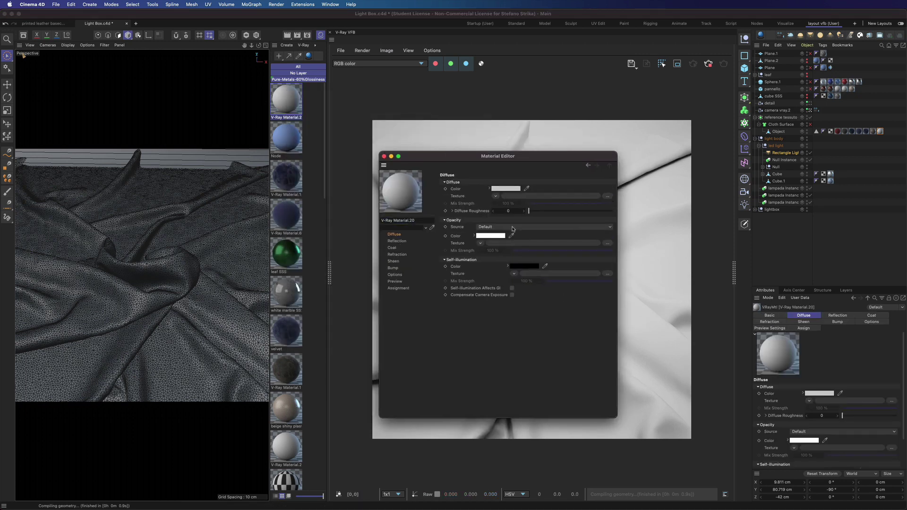
click(514, 195)
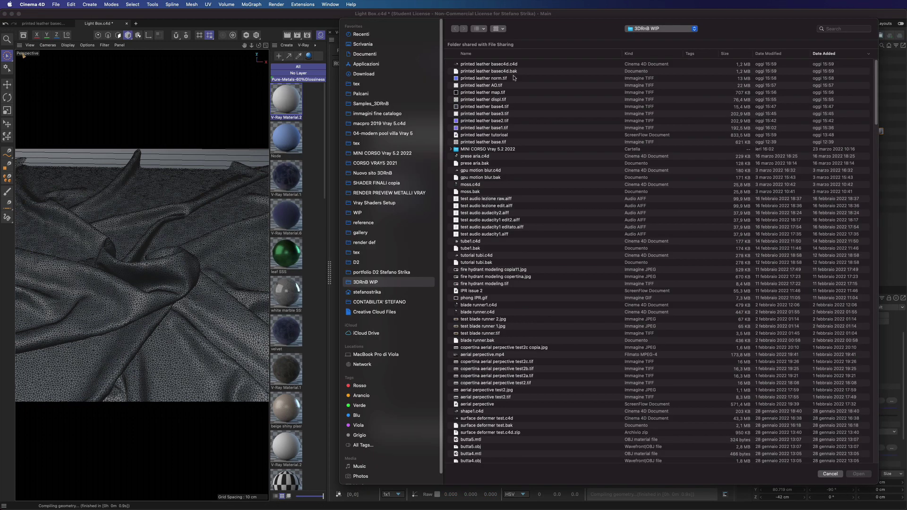
click(357, 143)
click(480, 220)
key(space)
key(space)
click(859, 474)
click(538, 203)
click(539, 211)
drag(503, 160, 269, 139)
- Set the tiling of the cloth Object's V-Ray Material.20 tag to 6 tiles in U and V
click(880, 131)
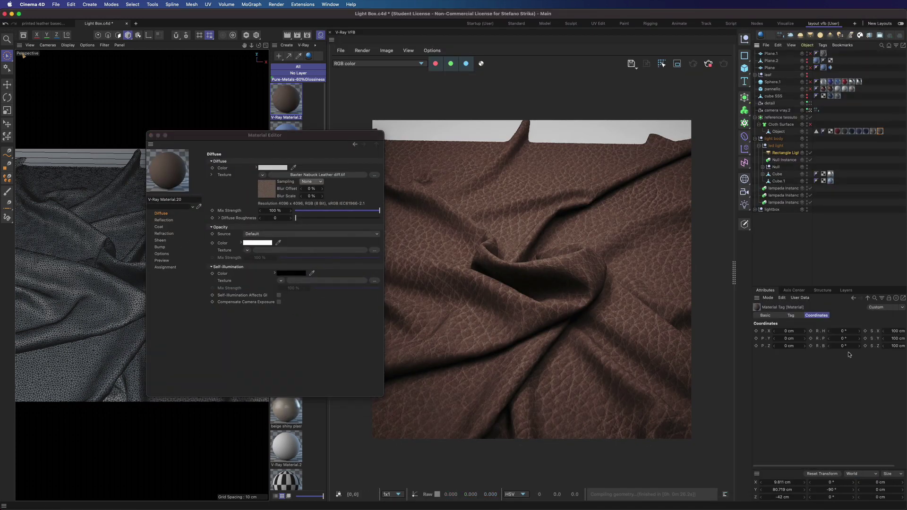
click(802, 316)
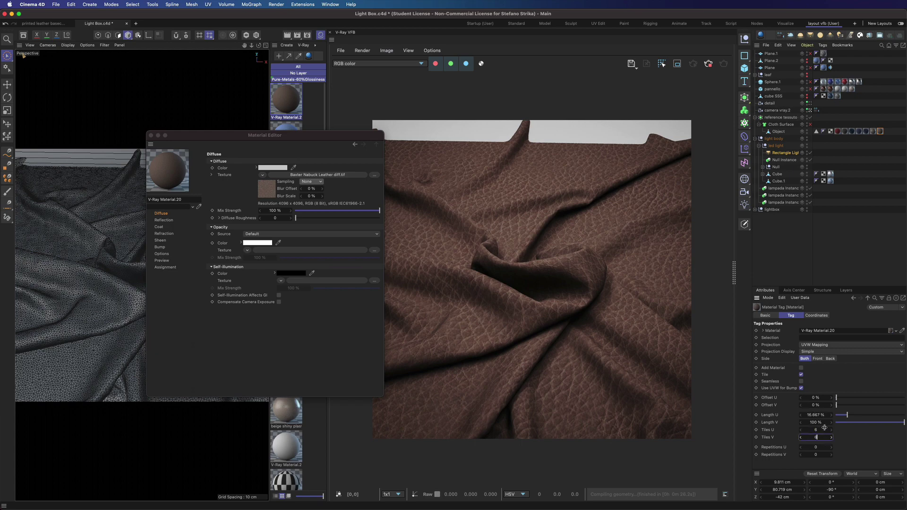
scroll(118, 263, up, 4)
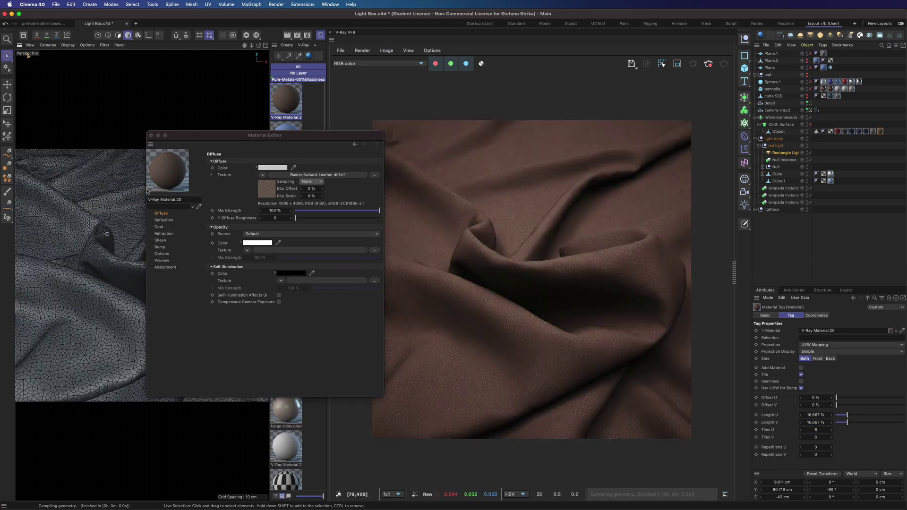
- Wrap the diffuse texture in a Layer shader and add printed leather AO.tif from the 3DRnB WIP folder as an image layer
click(263, 176)
click(270, 327)
click(307, 175)
click(219, 219)
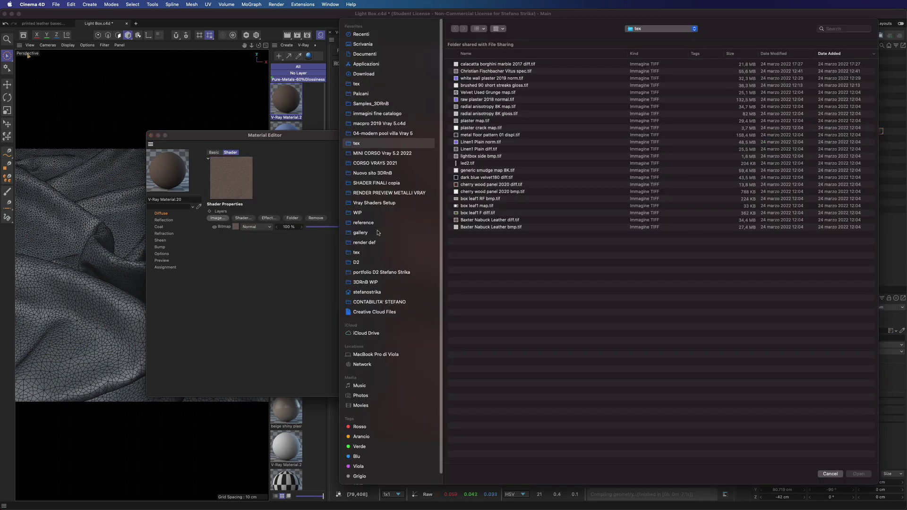
click(367, 282)
double_click(472, 85)
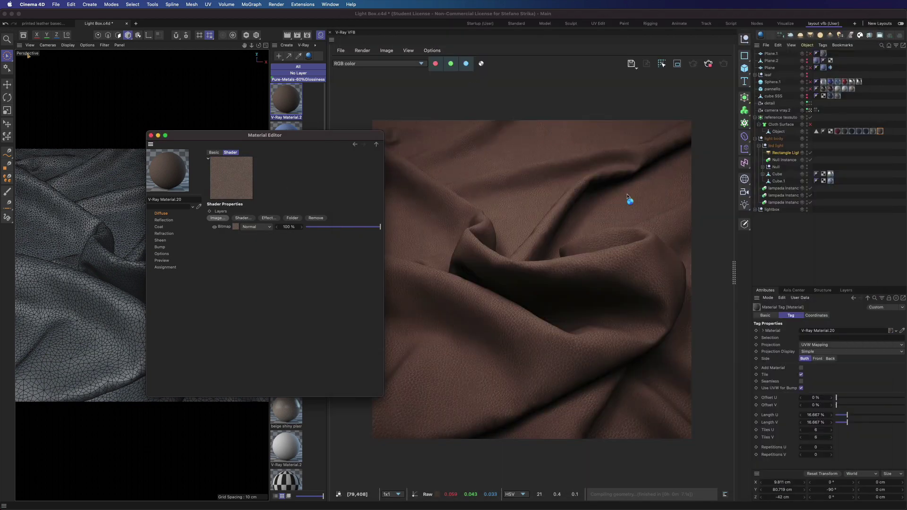
- Set the sampling of the printed leather AO.tif layer to None and close the material editor
click(258, 227)
click(279, 211)
click(278, 218)
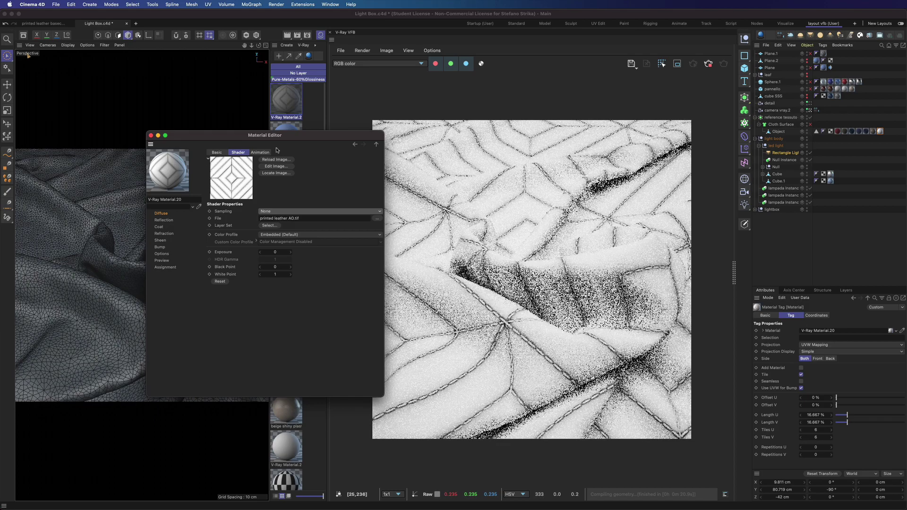
drag(277, 146, 383, 203)
click(256, 193)
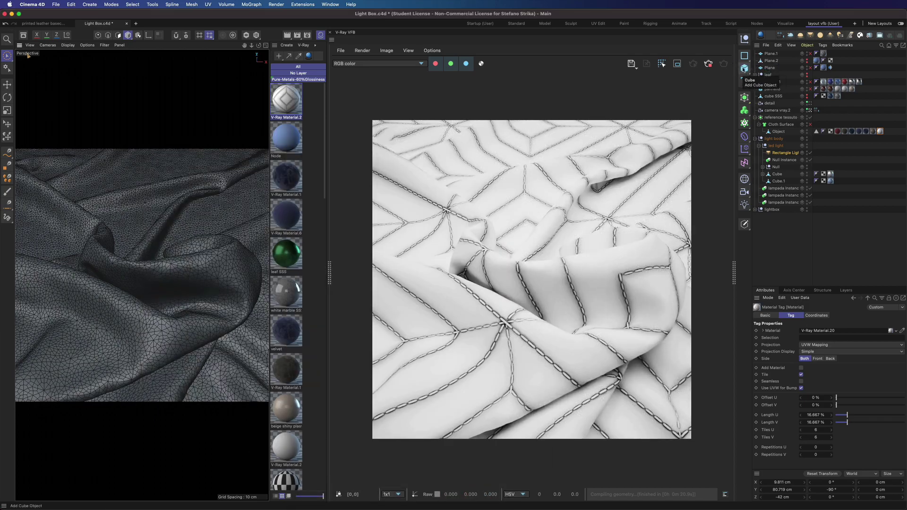
- Add a 10 cm reference cube on the cloth and rotate its heading to 45°
click(745, 68)
click(815, 339)
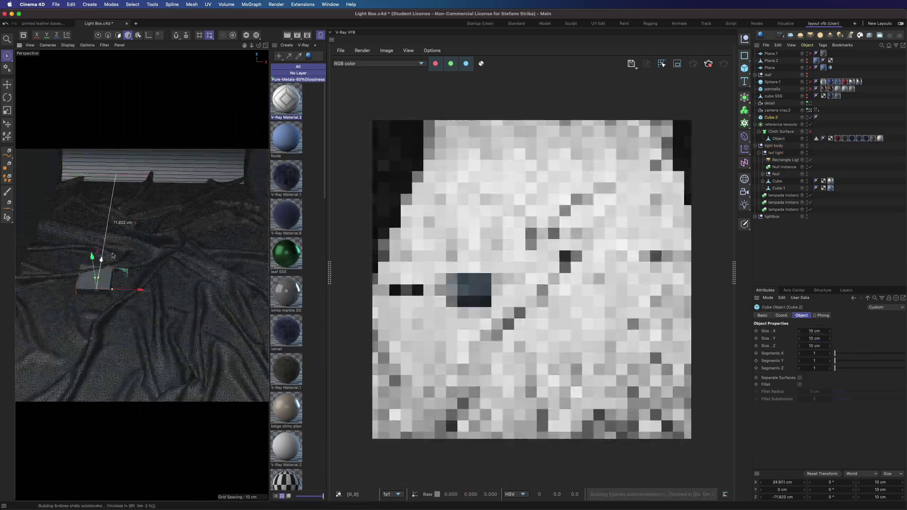
click(836, 482)
text(45)
key(Return)
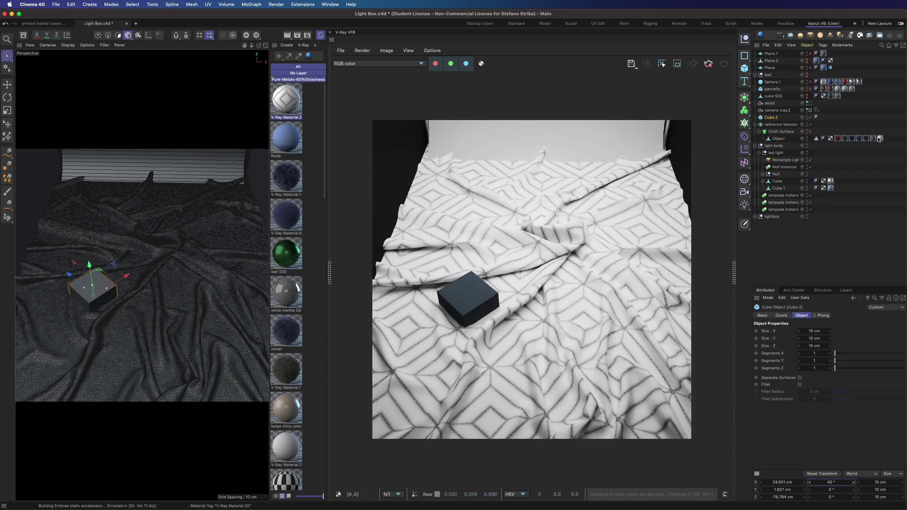
- Set the cloth's V-Ray Material.20 tiling to 10 by 10 and move the cube along the cloth for scale comparison
click(880, 139)
text(10)
key(Tab)
text(10)
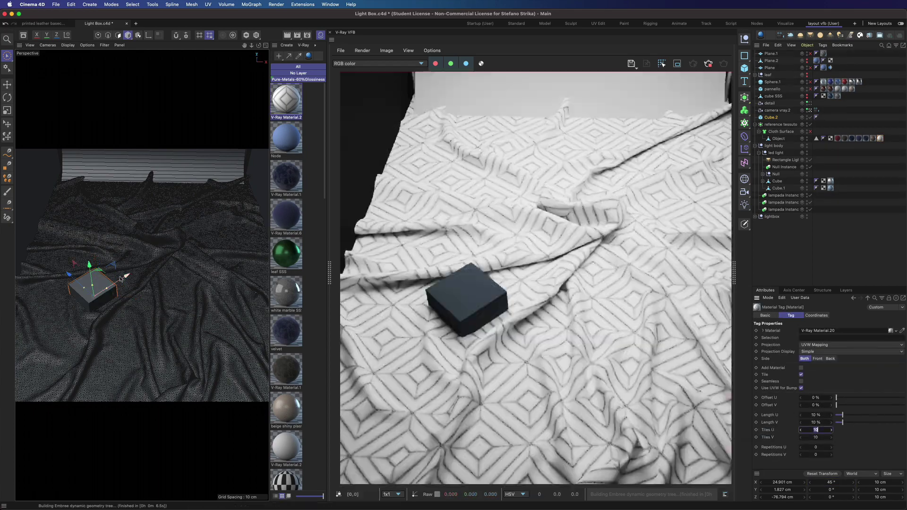
drag(126, 277, 113, 280)
drag(58, 281, 50, 277)
- Try a 9 by 9 tiling, settle on 10 tiles in U and V, and disable the reference cube
key(shift+Tab)
key(shift+Tab)
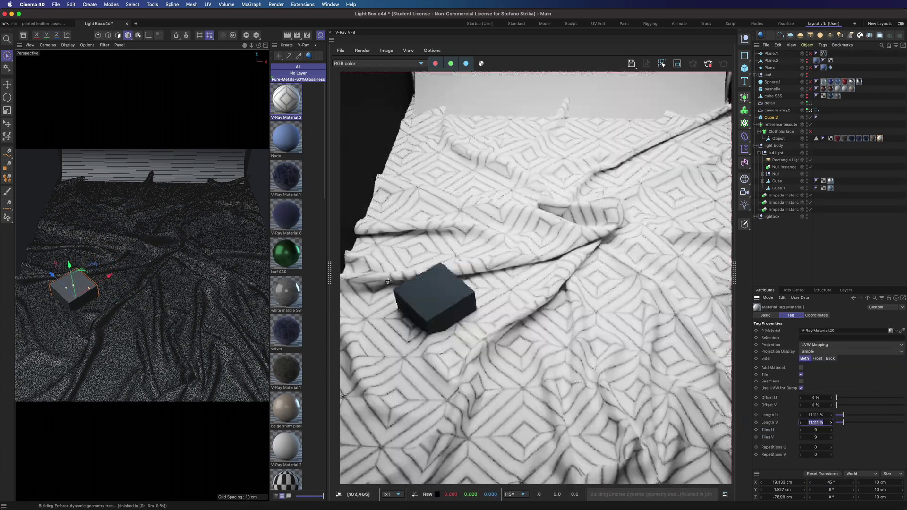
key(shift+Tab)
text(10)
key(Tab)
text(10)
click(810, 117)
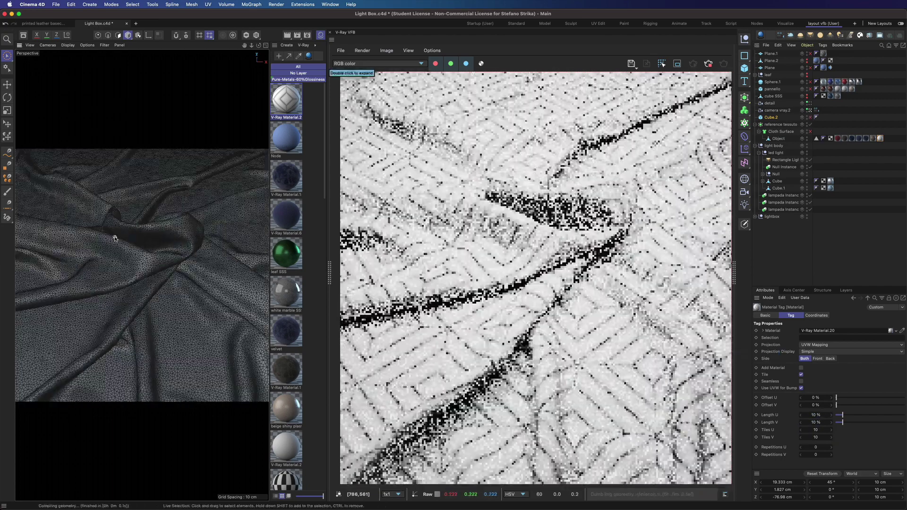
- In V-Ray Material.20's diffuse Layer shader, blend the printed leather AO layer with Multiply at 46 % strength
click(294, 98)
double_click(291, 98)
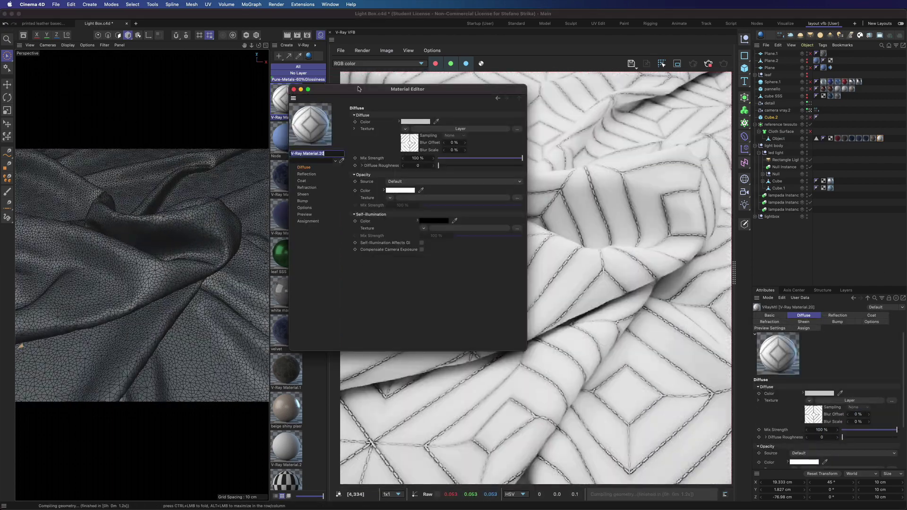
drag(412, 87, 218, 149)
click(236, 189)
click(213, 240)
click(221, 257)
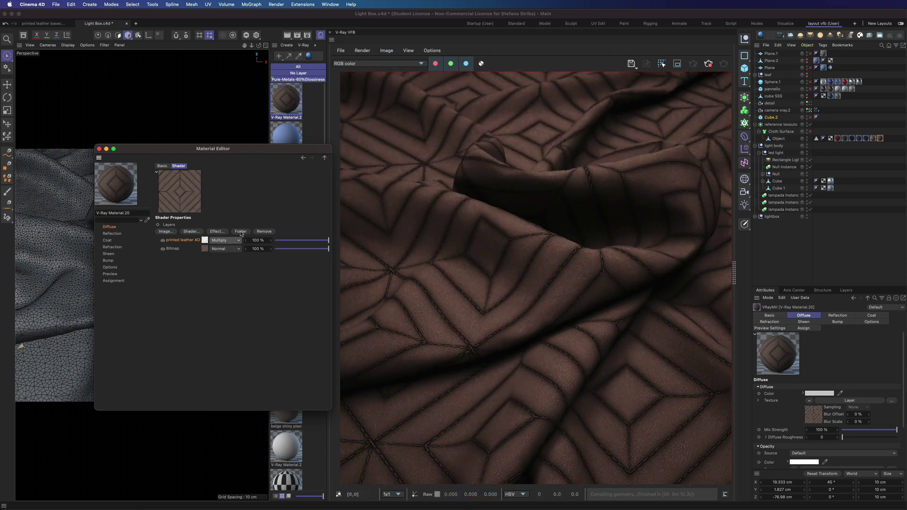
drag(305, 242, 303, 240)
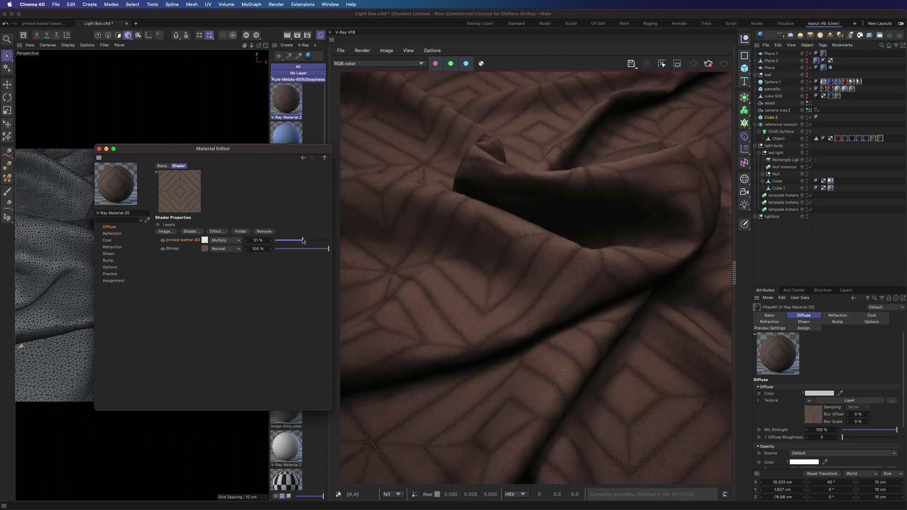
- Load Baxter Nabuck Leather bmp.tif from the tex folder as V-Ray Material.20's bump map
click(109, 261)
click(326, 175)
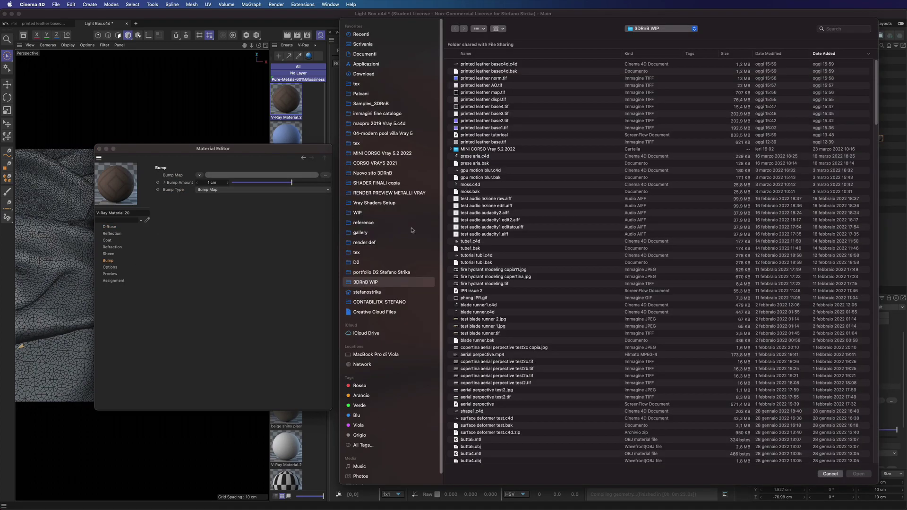
click(362, 144)
click(481, 234)
key(space)
key(space)
click(866, 479)
- Set the bump map's sampling to None and the bump amount to 0.02 cm
click(248, 181)
click(247, 188)
double_click(212, 210)
text(,02)
key(Return)
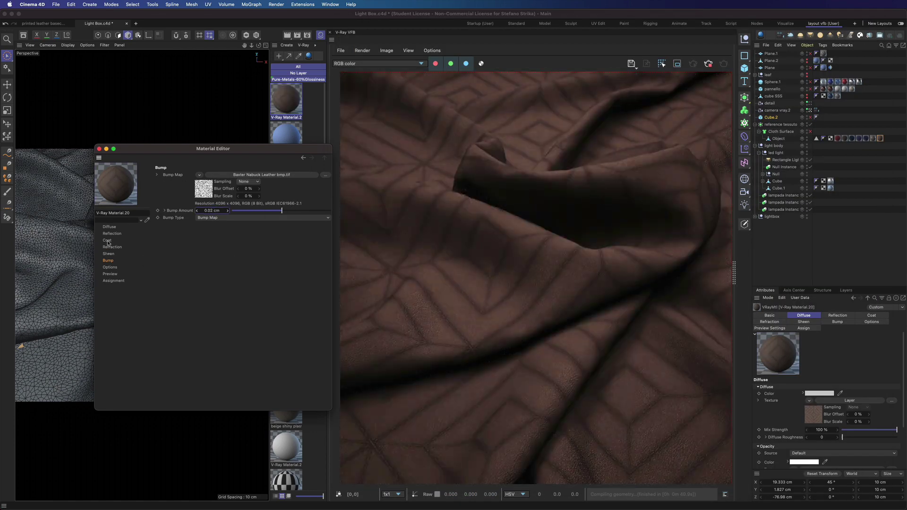
- Set V-Ray Material.20's reflection color to white
click(109, 235)
click(209, 181)
click(139, 217)
click(141, 189)
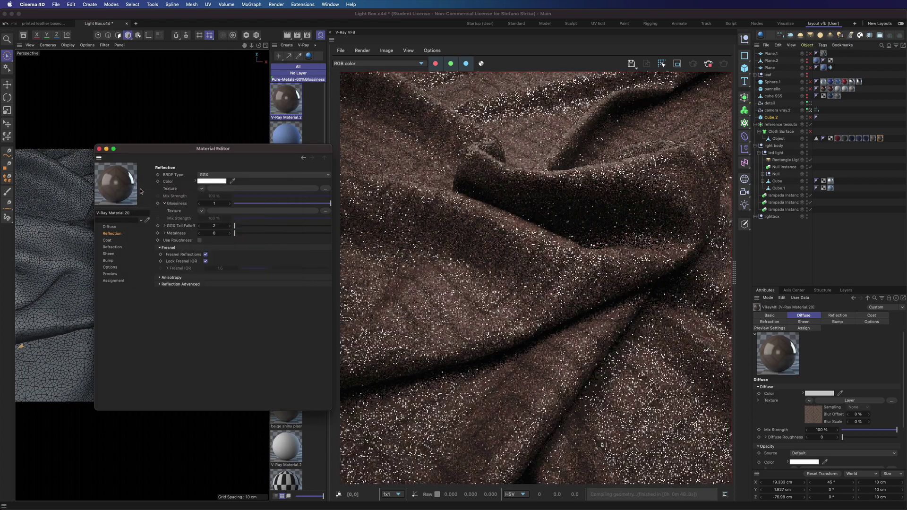
- Copy the Baxter Nabuck Leather diff.tif shader from the diffuse layers into the reflection texture and set its mix strength to 30 %
click(109, 227)
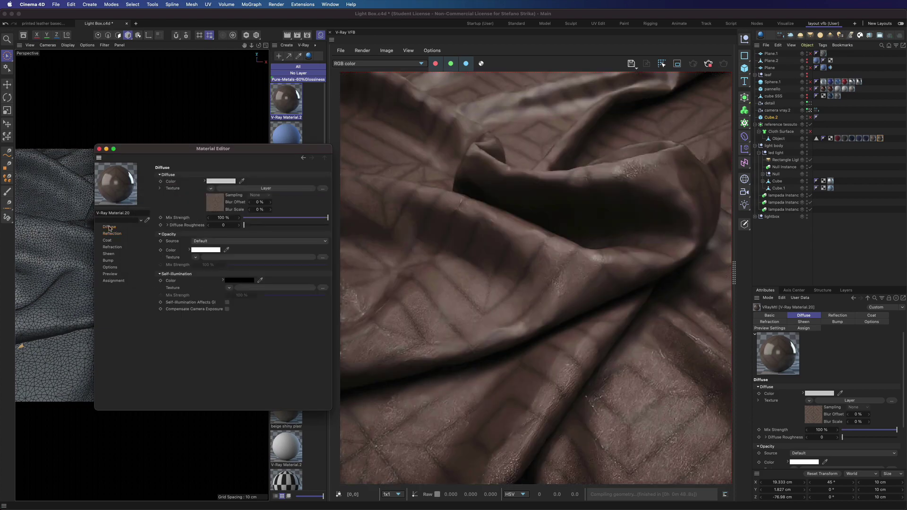
click(225, 189)
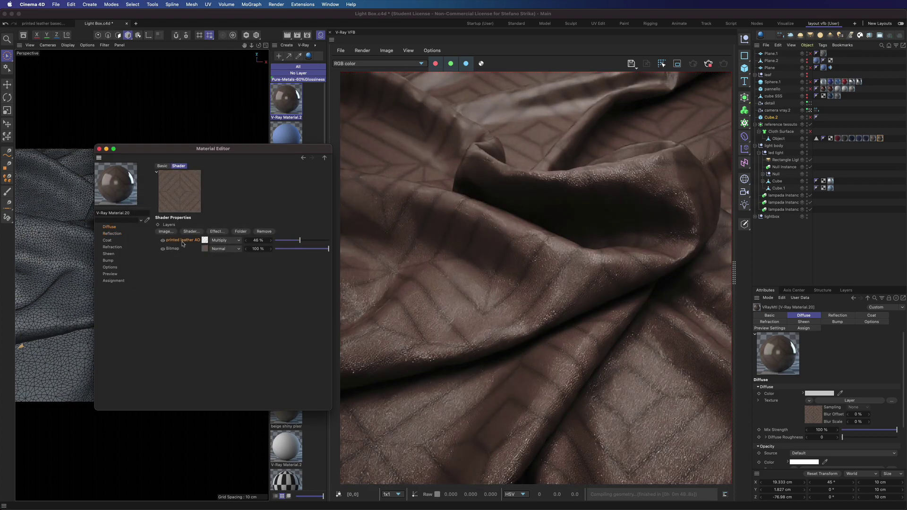
right_click(176, 248)
click(190, 309)
click(114, 234)
click(201, 189)
click(221, 228)
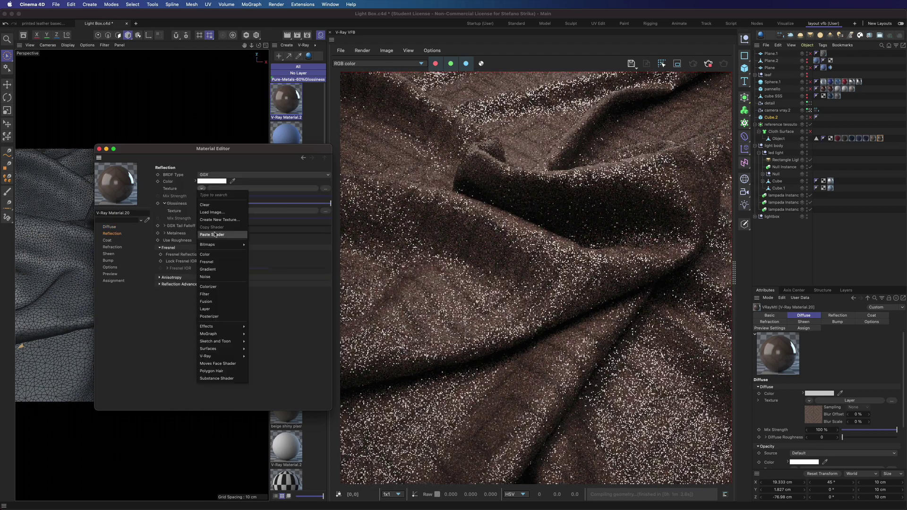
click(256, 224)
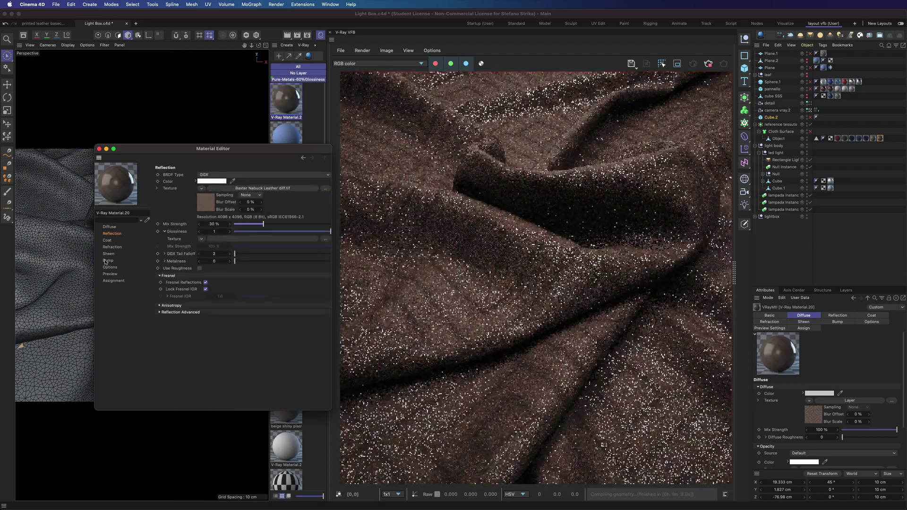
- Copy the bump map shader, Baxter Nabuck Leather bmp.tif, into the reflection glossiness texture
click(108, 260)
click(199, 175)
click(209, 246)
click(112, 234)
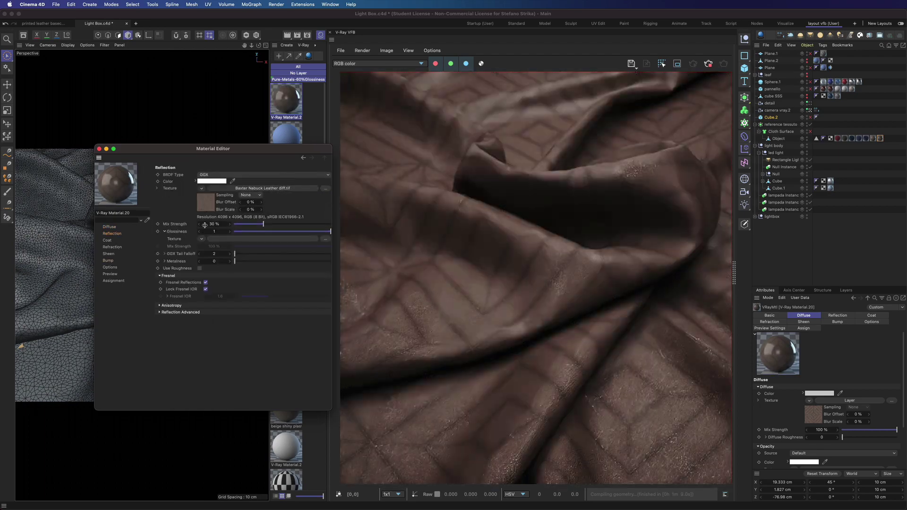
click(201, 239)
click(210, 309)
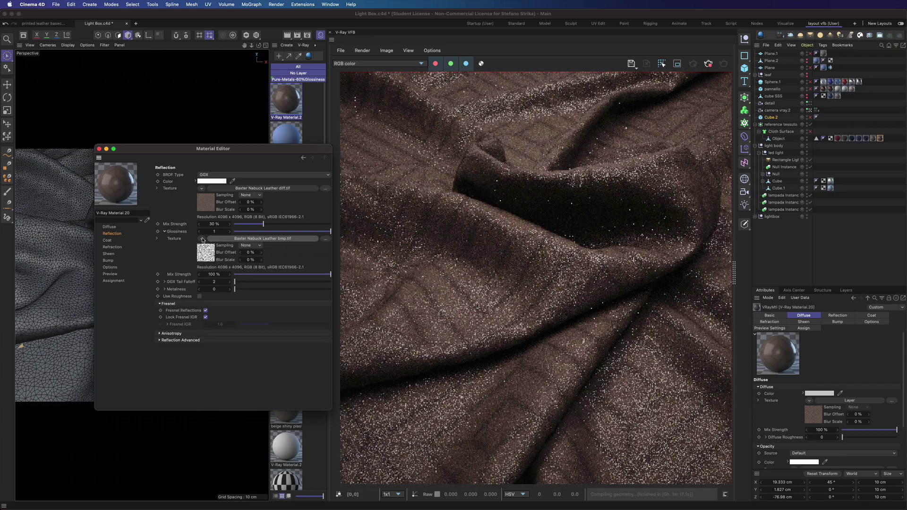
- Wrap the glossiness texture in a Filter shader and set its brightness to -14 %
click(203, 239)
click(213, 379)
click(252, 239)
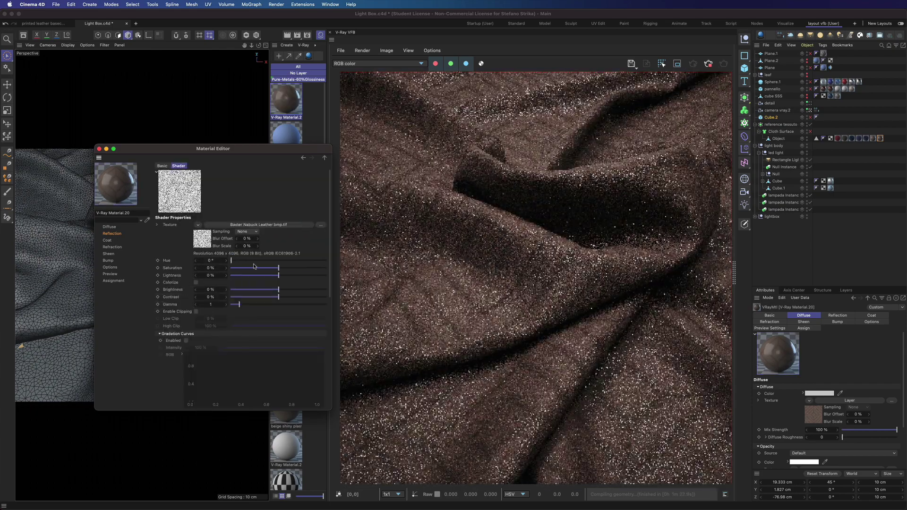
drag(263, 291, 265, 290)
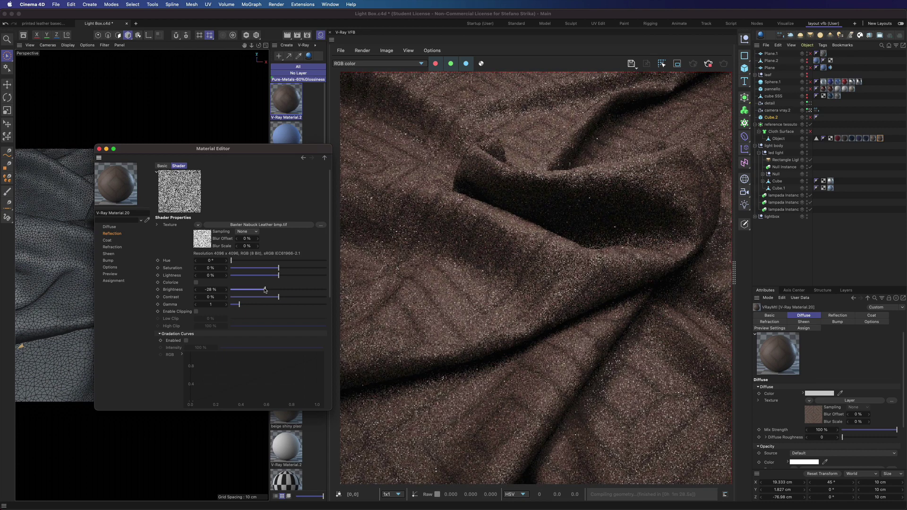
click(552, 237)
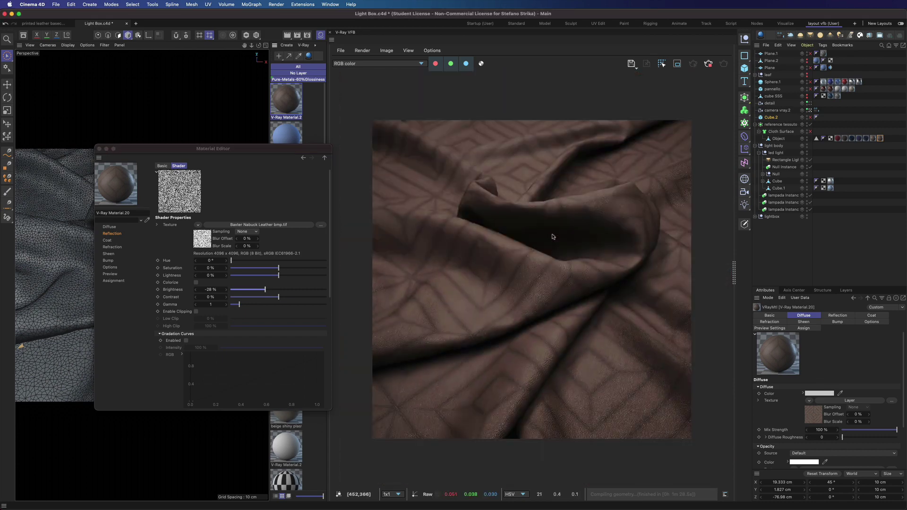
drag(265, 289, 272, 290)
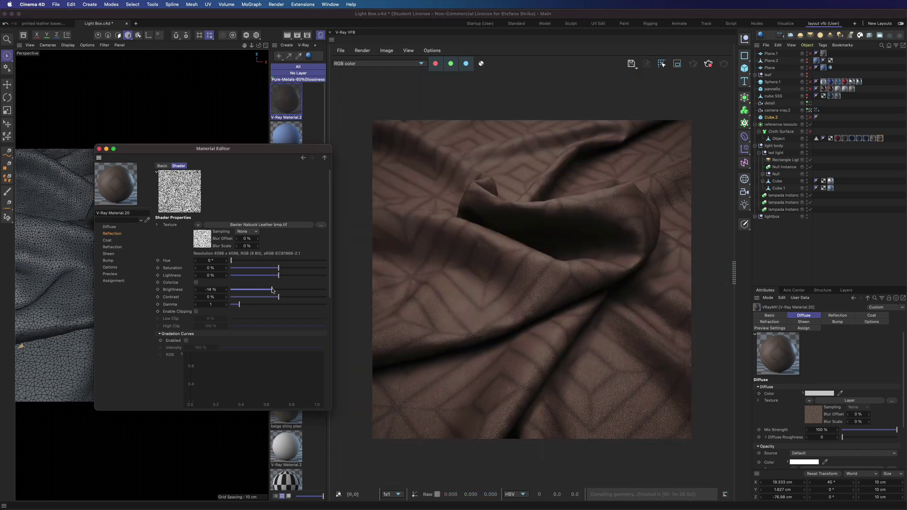
- Set the reflection texture's mix strength to 20 %, inspect the leather render up close, and close the material editor
click(113, 234)
drag(251, 224, 254, 224)
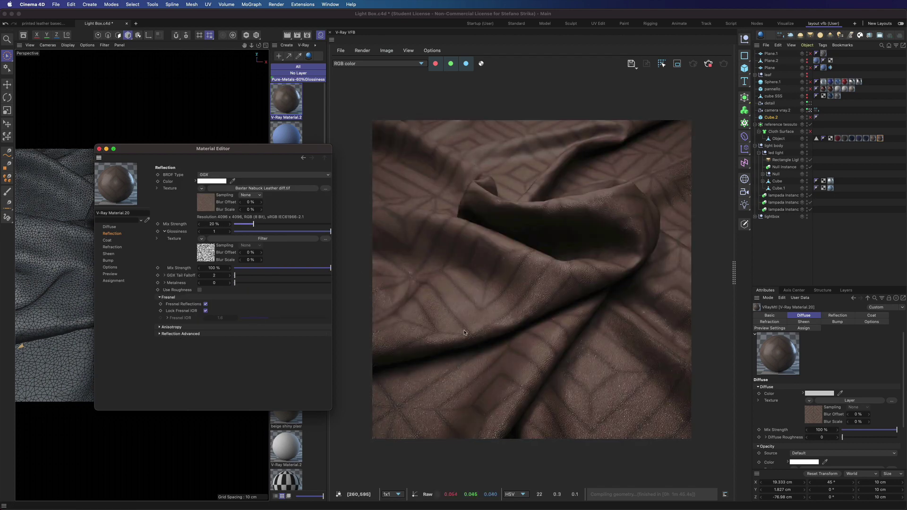
scroll(443, 343, up, 4)
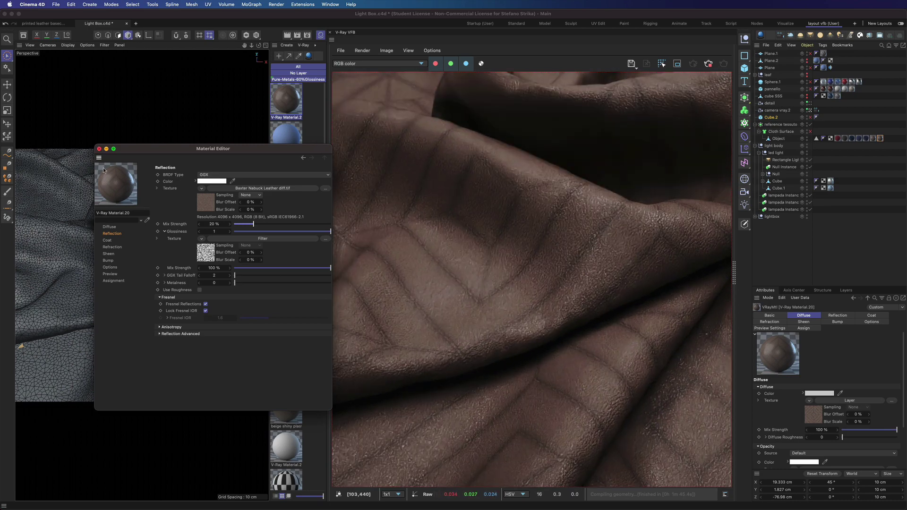
click(99, 150)
scroll(549, 293, down, 4)
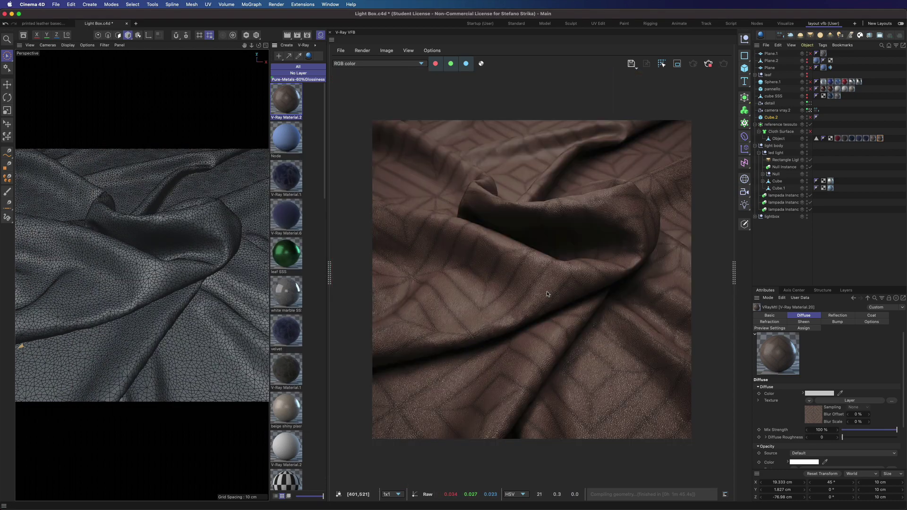
- Create a new V-Ray material and load printed leather map.tif as its opacity texture with sampling None, copying the image into the project
click(309, 56)
double_click(287, 99)
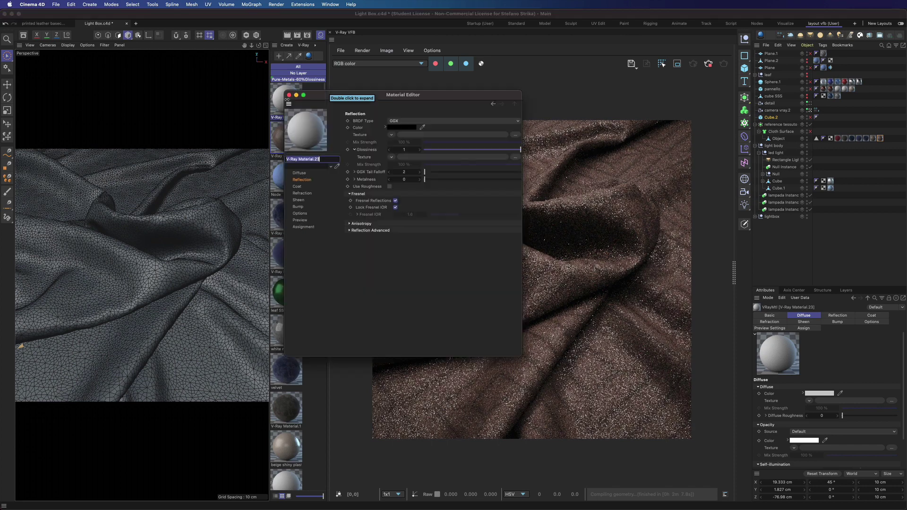
drag(318, 92, 114, 147)
click(94, 227)
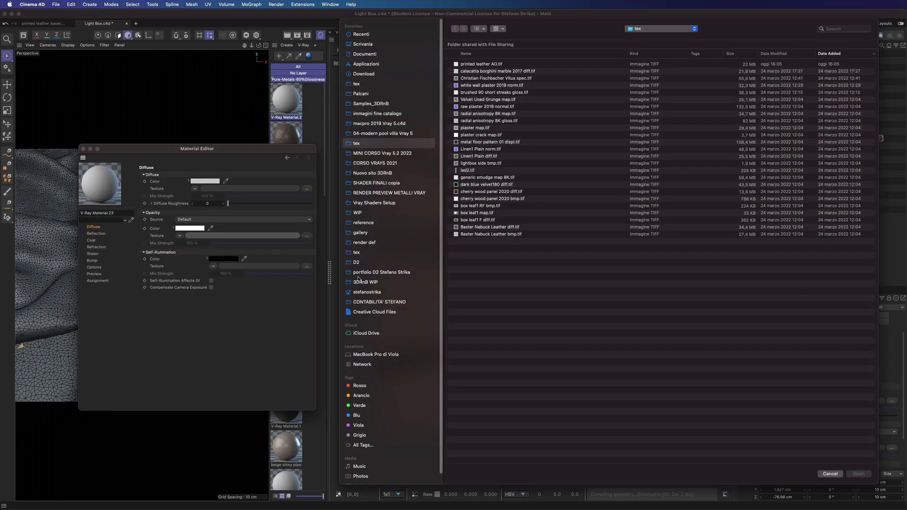
click(364, 282)
double_click(543, 92)
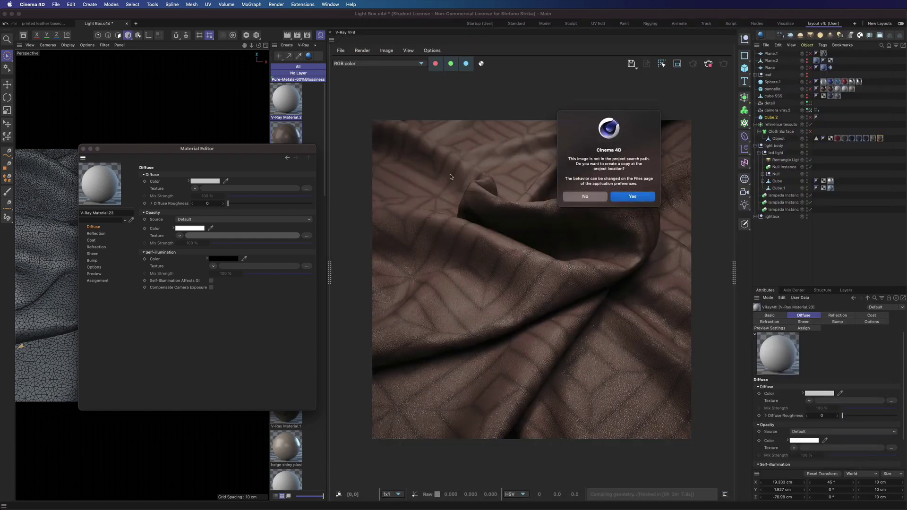
click(632, 196)
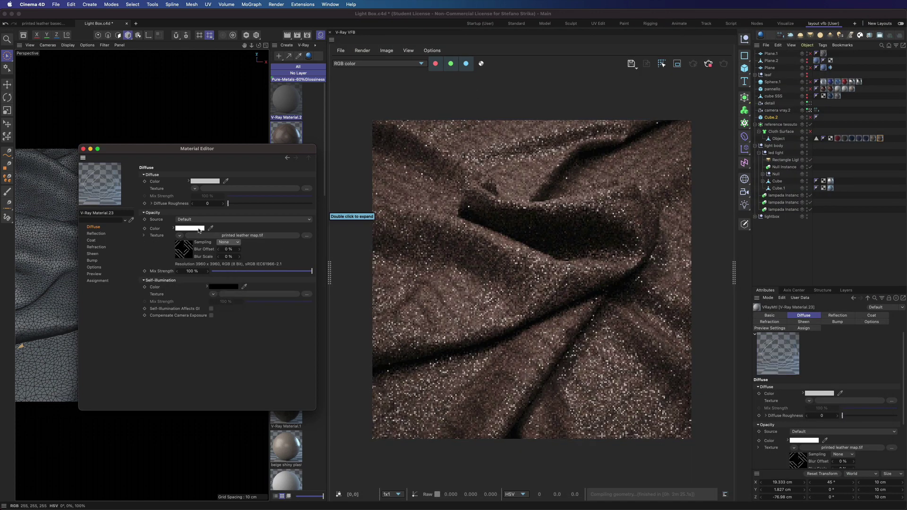
- Duplicate the leather material tag on the cloth object, assign V-Ray Material.23 to the copy, and enable Add Material on it
click(886, 139)
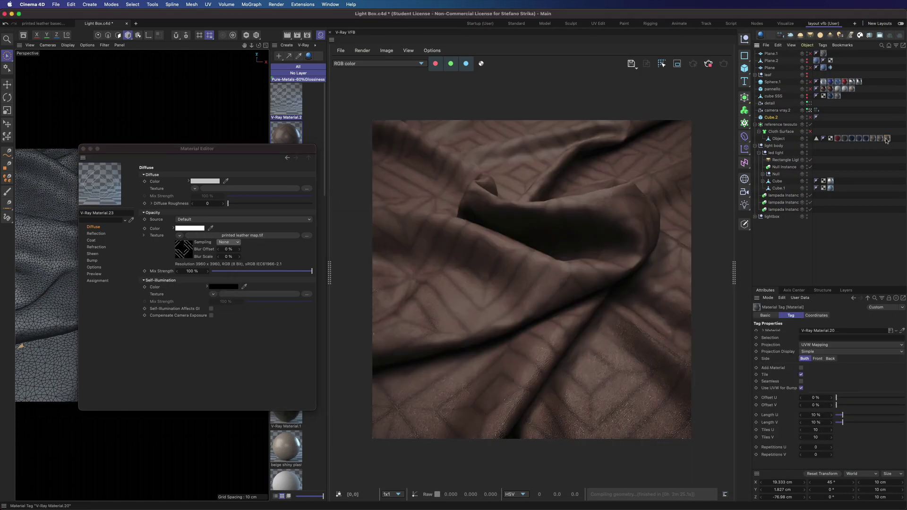
drag(89, 185, 845, 95)
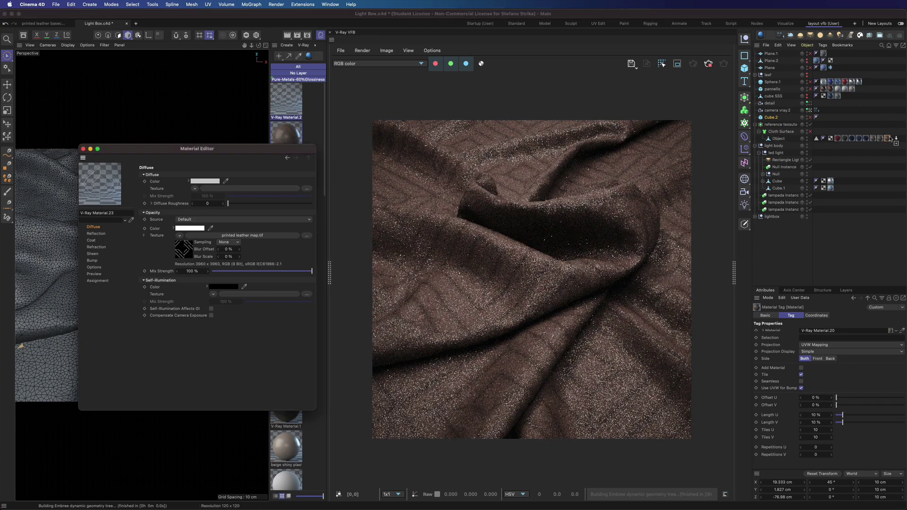
drag(890, 139, 887, 138)
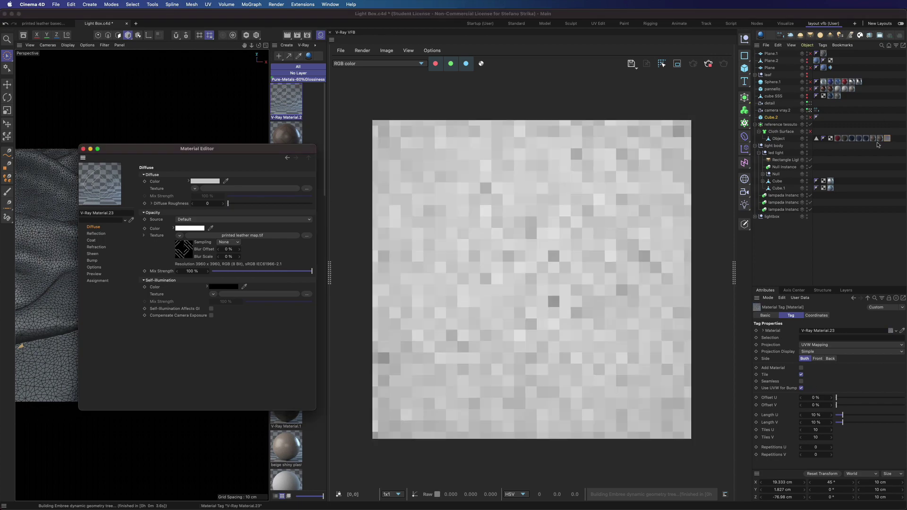
click(801, 368)
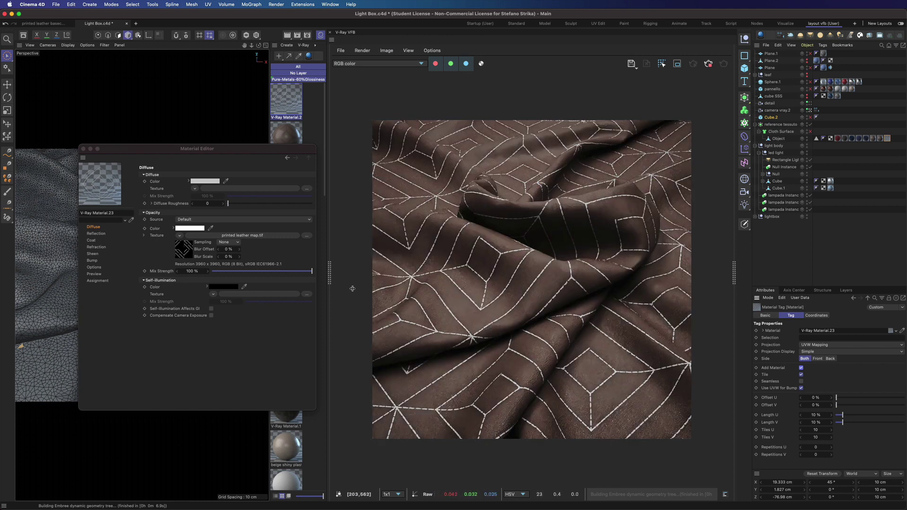
- Set the stitch material's bump type to Normal Map in Tangent Space and load printed leather norm.tif as its bump map
click(91, 261)
click(191, 190)
click(193, 204)
click(215, 176)
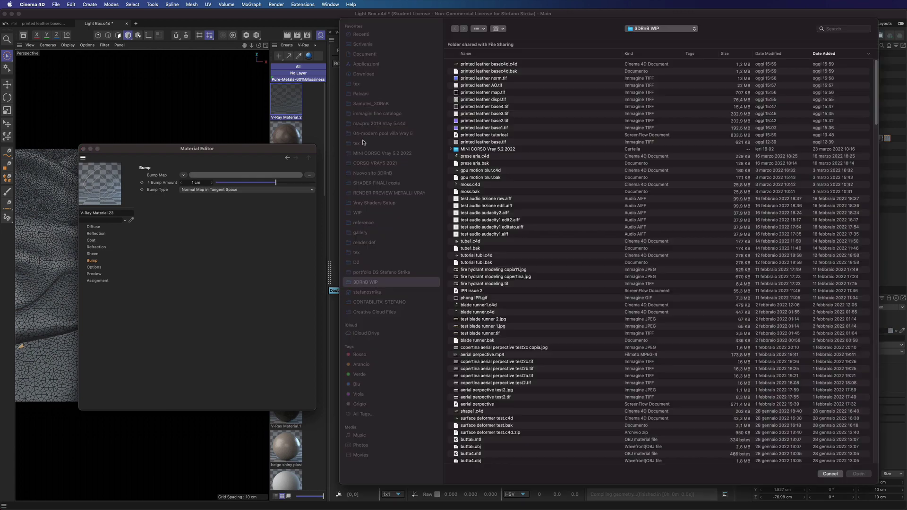
double_click(478, 79)
click(636, 198)
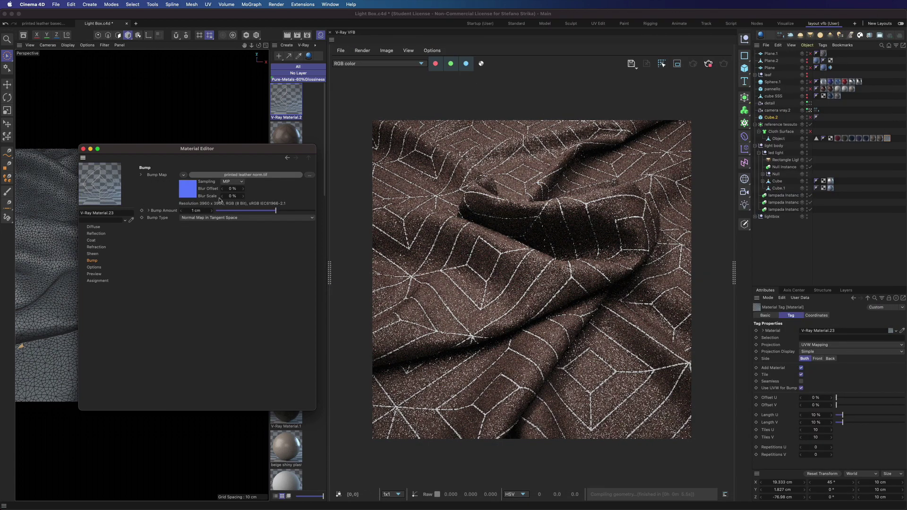
- Set the normal map's sampling to None and its color profile to Linear
click(232, 182)
click(224, 178)
click(224, 175)
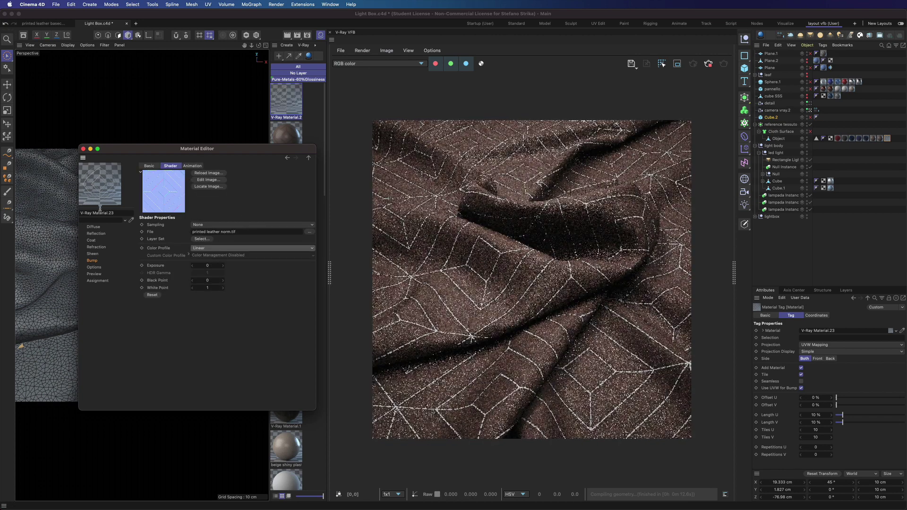
- Display the bumpNormals channel of the render and inspect the stitch relief up close
click(421, 321)
scroll(421, 321, up, 2)
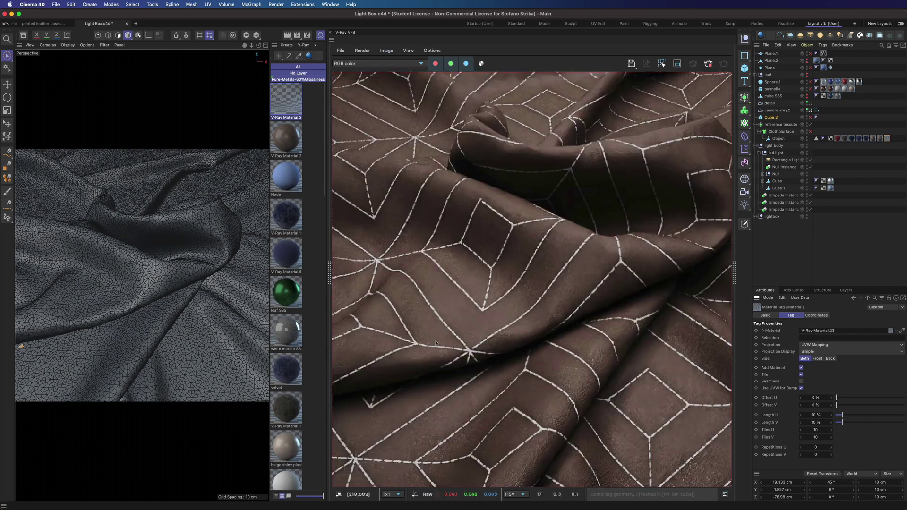
click(374, 65)
click(373, 103)
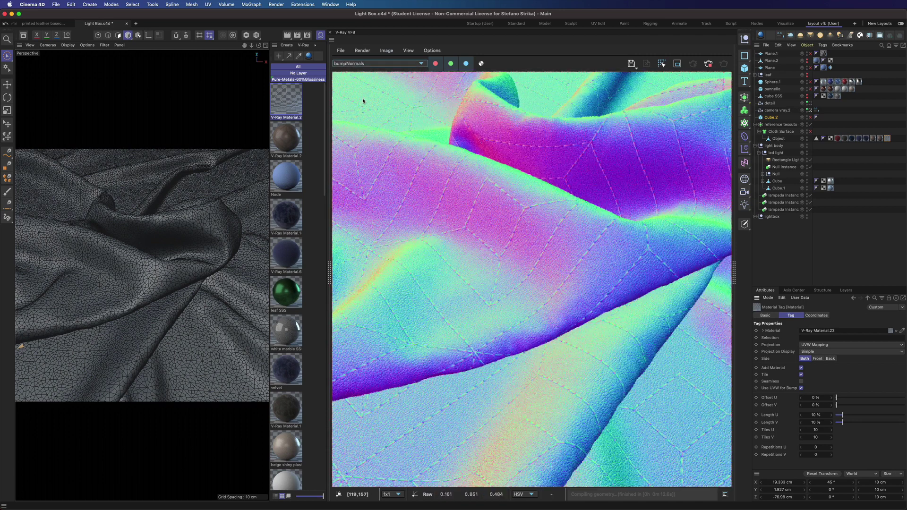
- Set the stitch material's bump amount to 2 cm and switch the render view back to RGB color
click(283, 97)
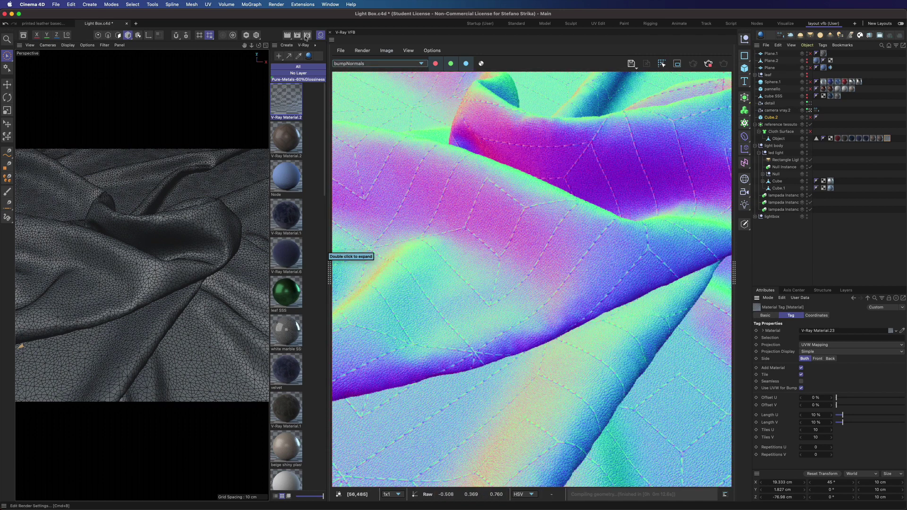
click(838, 322)
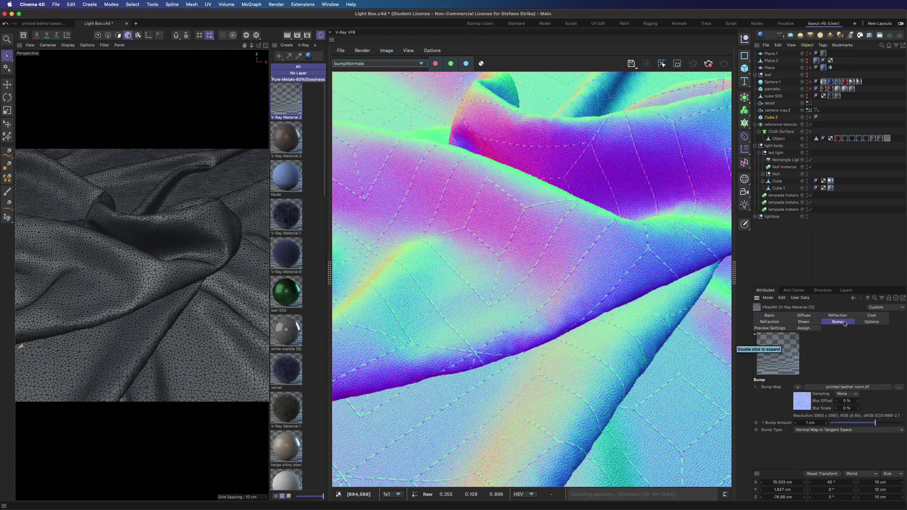
click(818, 421)
text(2)
key(Return)
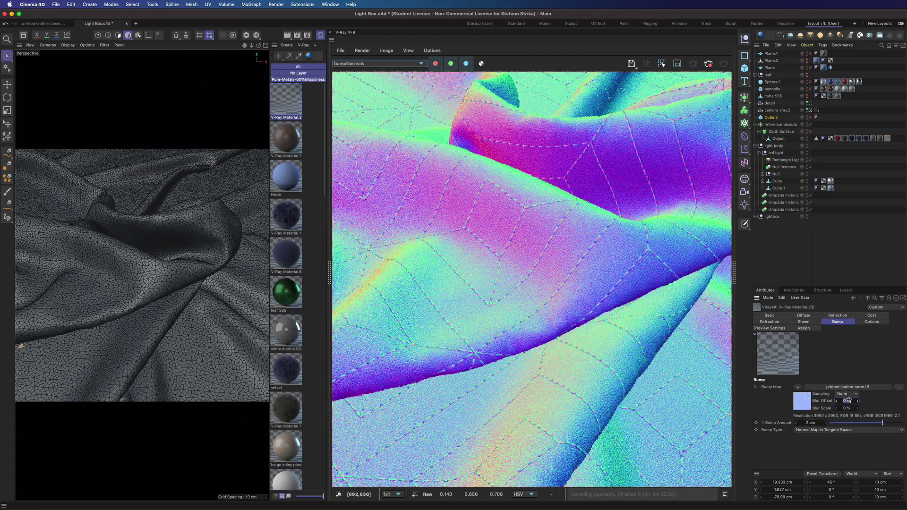
scroll(503, 236, down, 2)
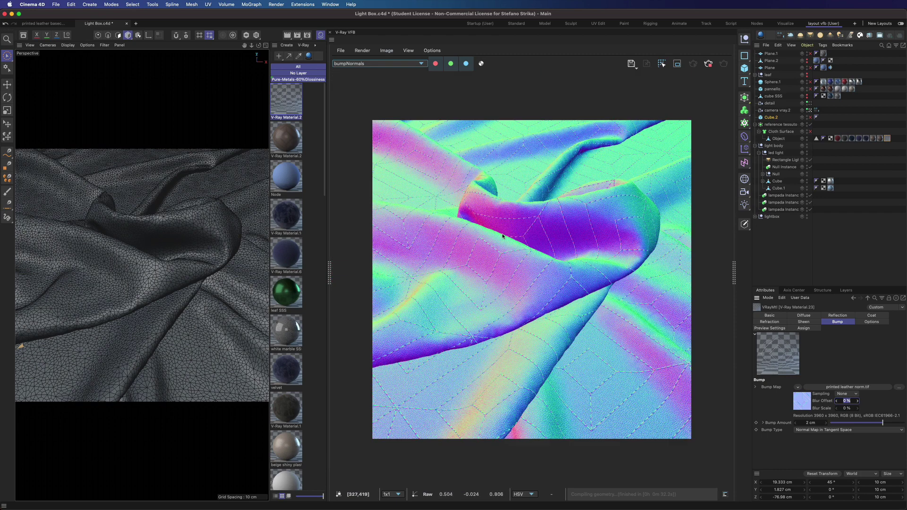
click(371, 63)
click(352, 71)
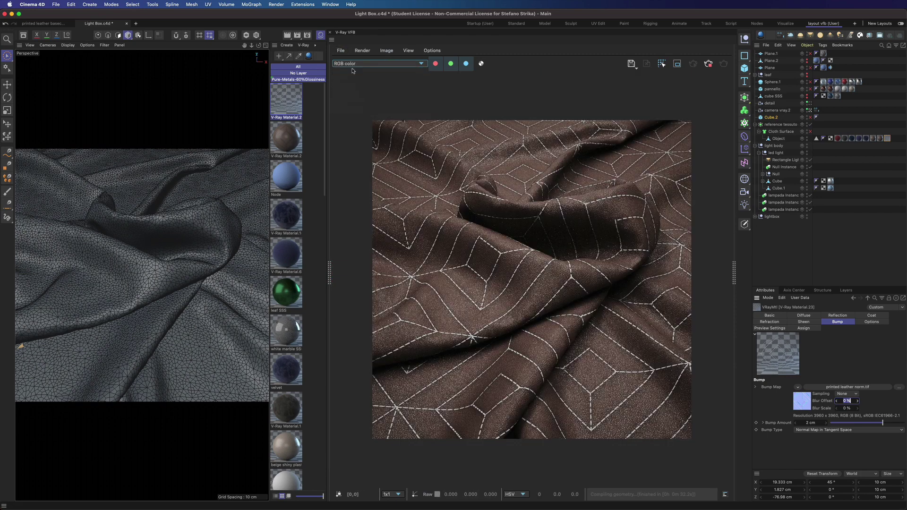
- Give the stitch material a brownish-grey diffuse color and a sheen color of H 21.429°, S 10.284 %, V 77 %
double_click(286, 102)
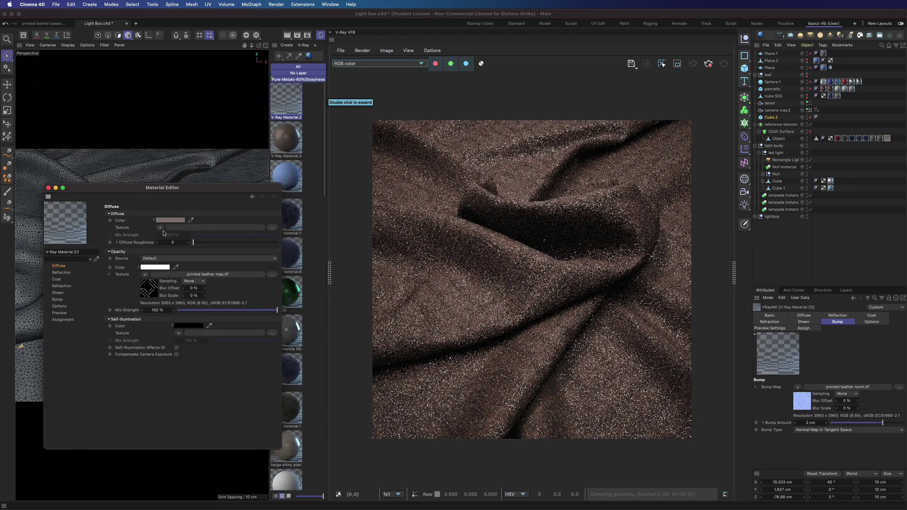
click(58, 293)
click(149, 214)
click(254, 247)
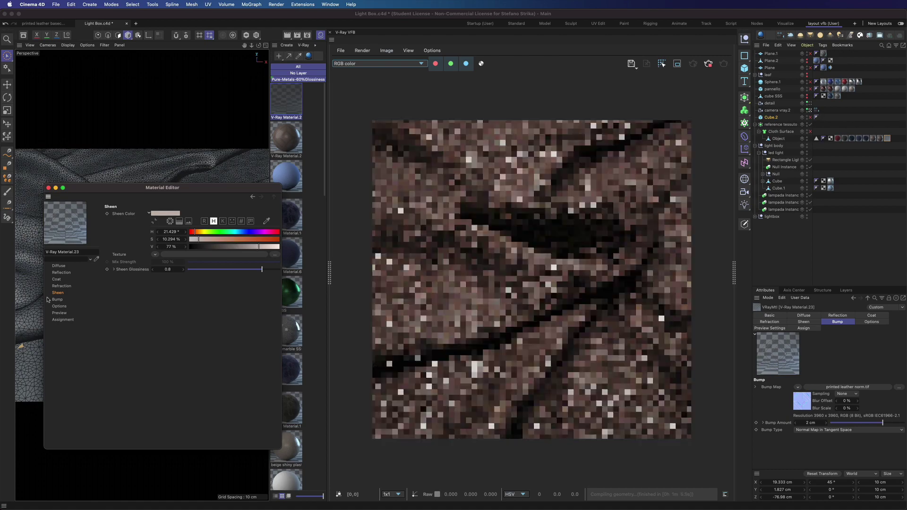
- Return the stitch material's opacity mix strength to 100 %, brighten its sheen color slightly, and save the scene
click(58, 266)
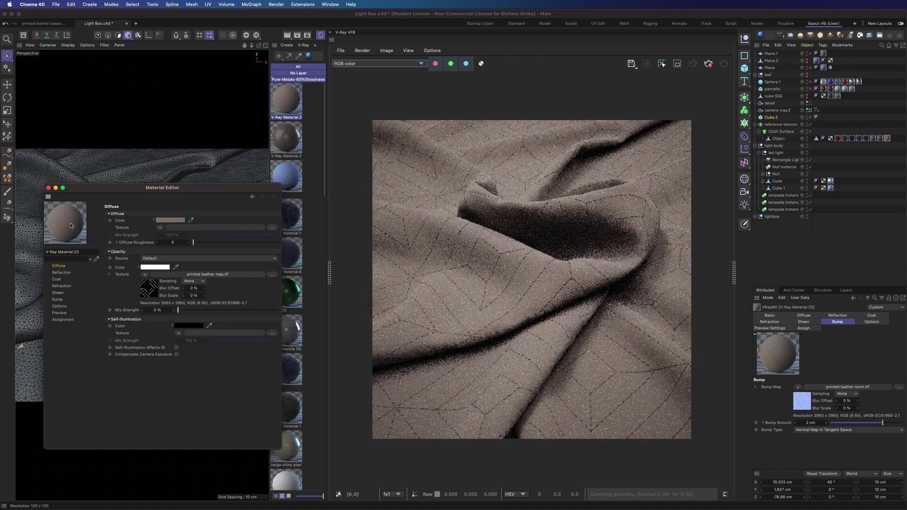
drag(178, 310, 279, 311)
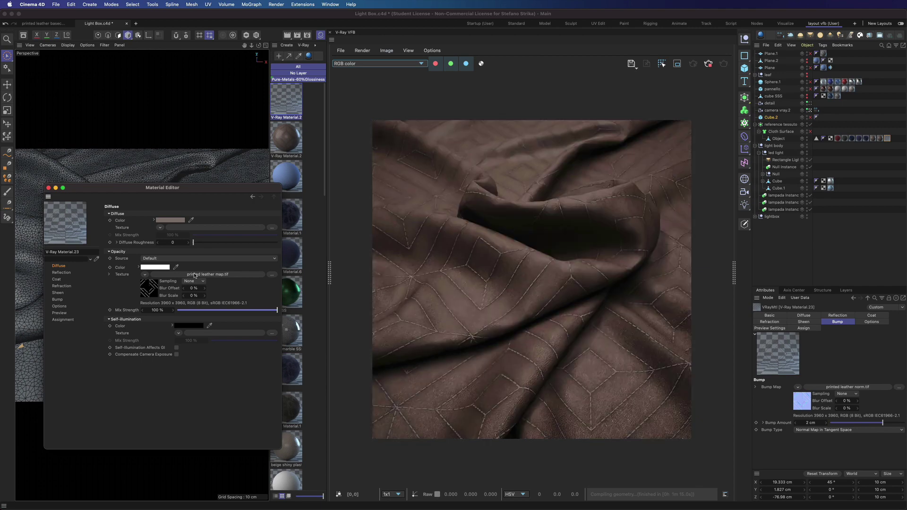
click(58, 293)
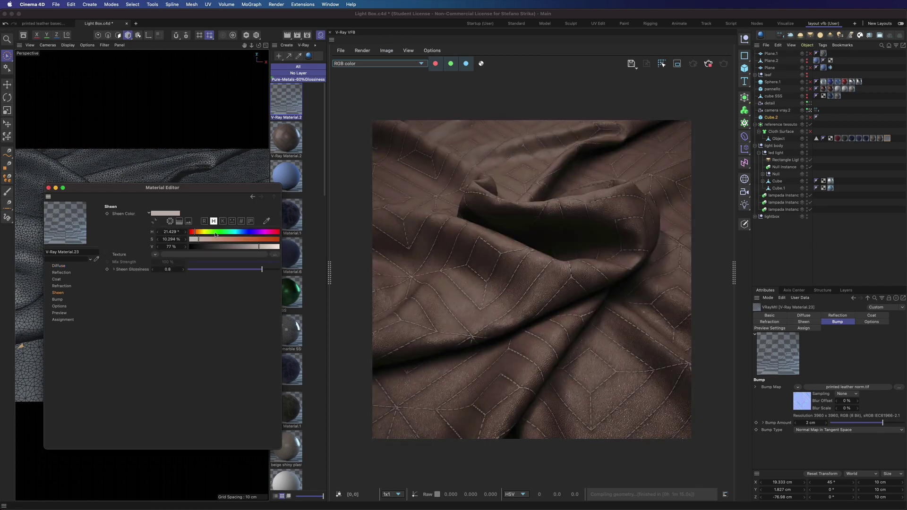
click(268, 246)
click(48, 188)
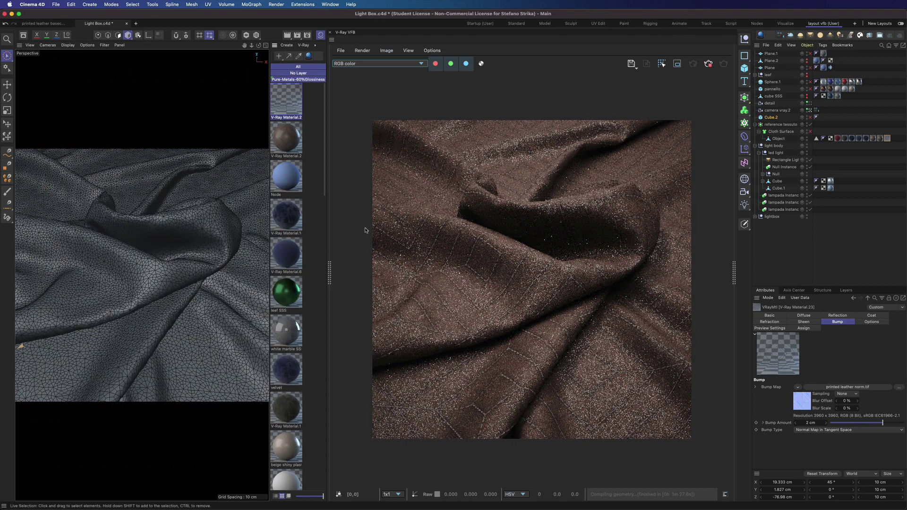
key(super+s)
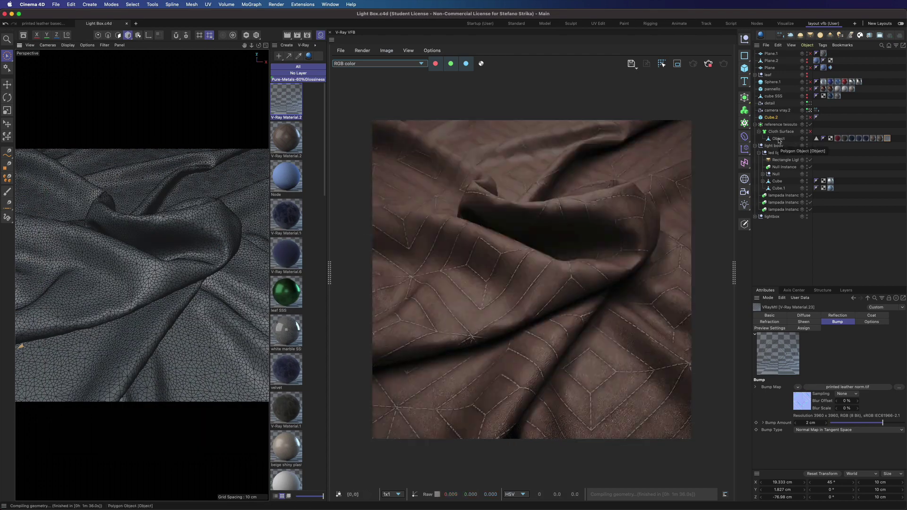
- Add a V-Ray Geometry tag to the cloth object, placed after its material tags, and enable displacement with a linked material tag
click(779, 139)
right_click(778, 139)
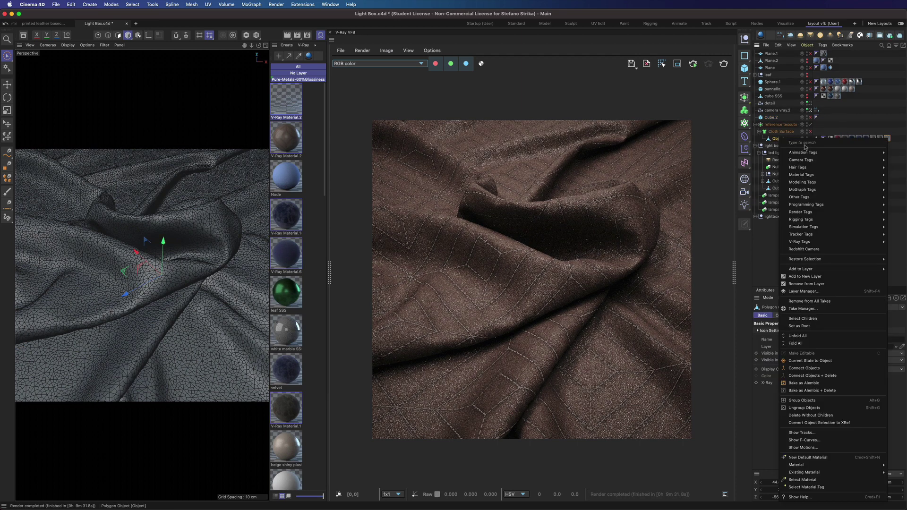
click(898, 242)
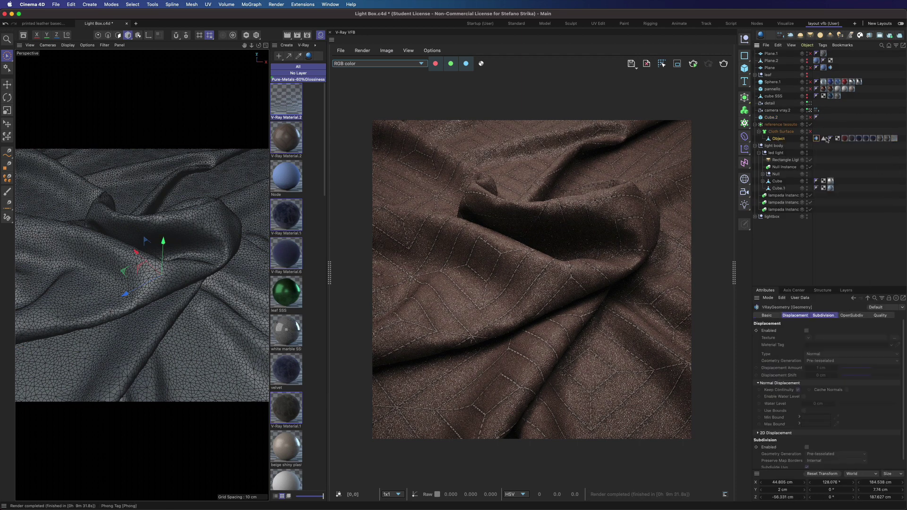
drag(900, 140, 893, 142)
click(807, 331)
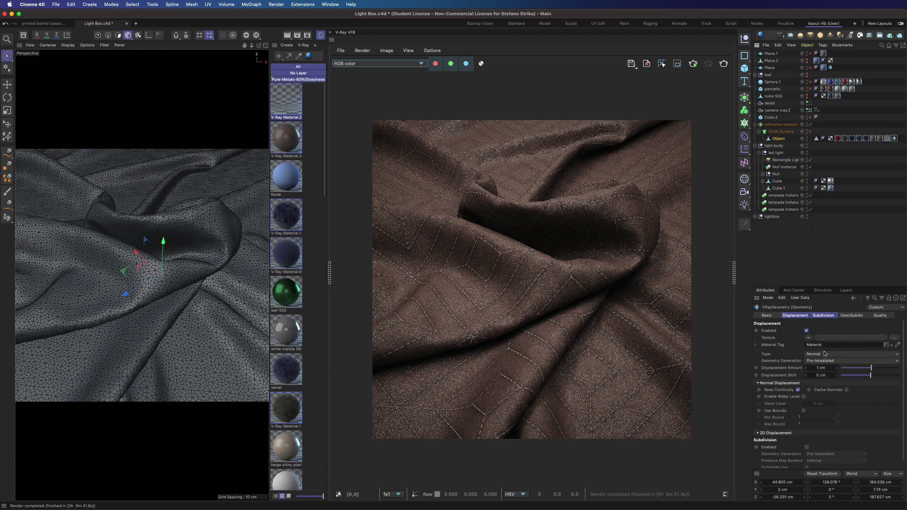
- Set the displacement amount to 0.6 cm and shift to -0.3 cm, and turn off Use Global Settings for its quality
text(0.6)
click(829, 375)
text(-0.3)
click(828, 368)
drag(810, 287, 810, 204)
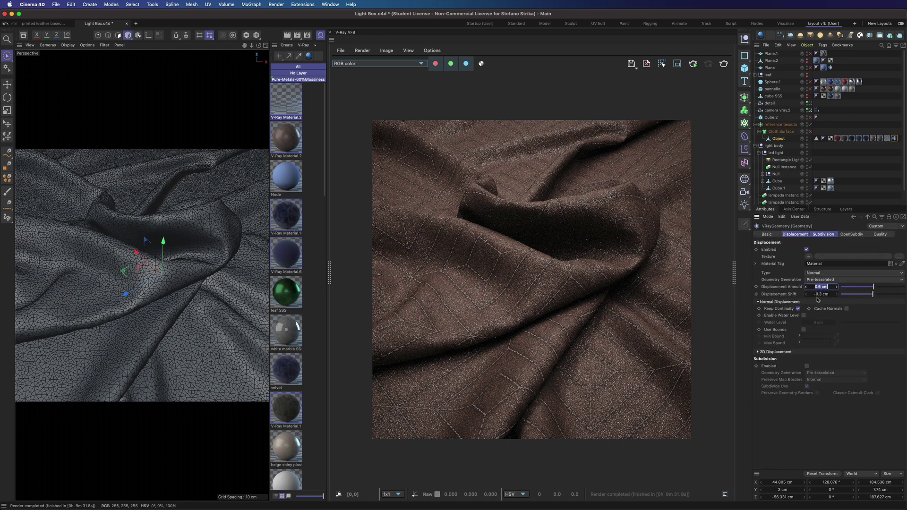
click(880, 235)
click(803, 250)
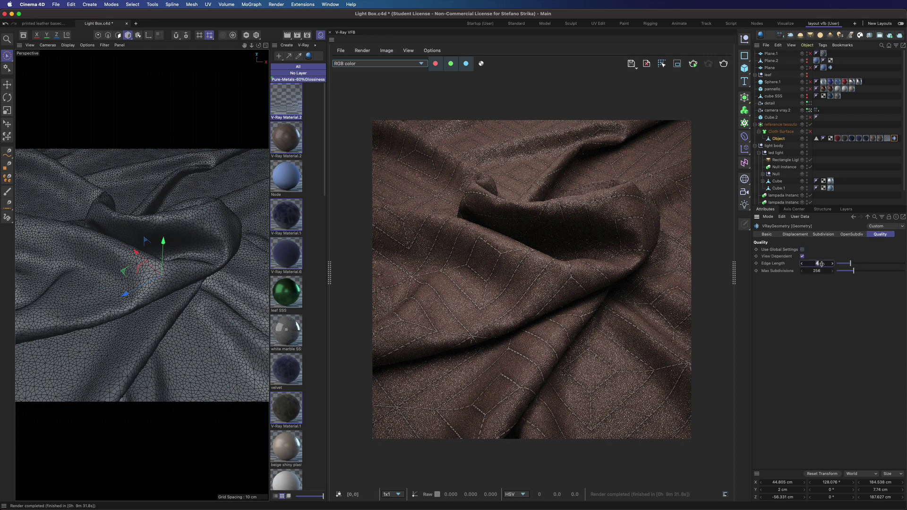
- Load printed leather displ.tif as the displacement texture of the V-Ray Geometry tag
click(796, 235)
key(super+o)
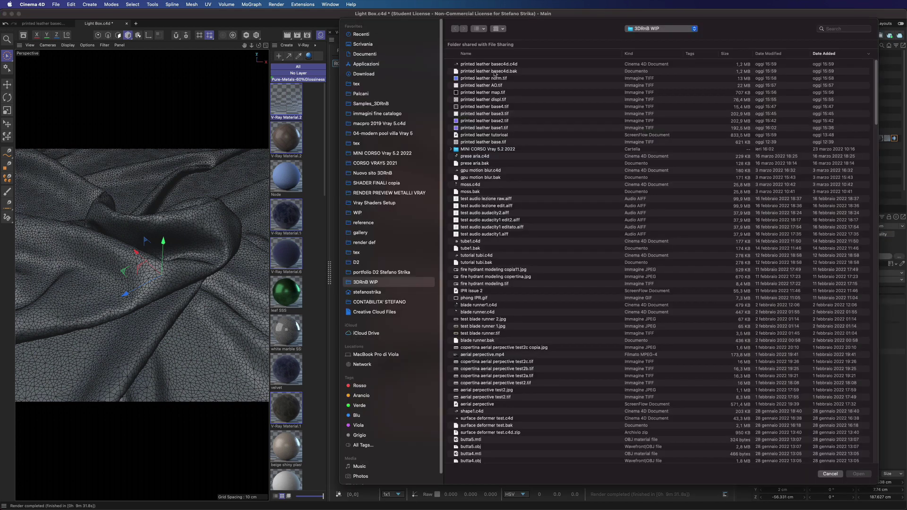
click(481, 100)
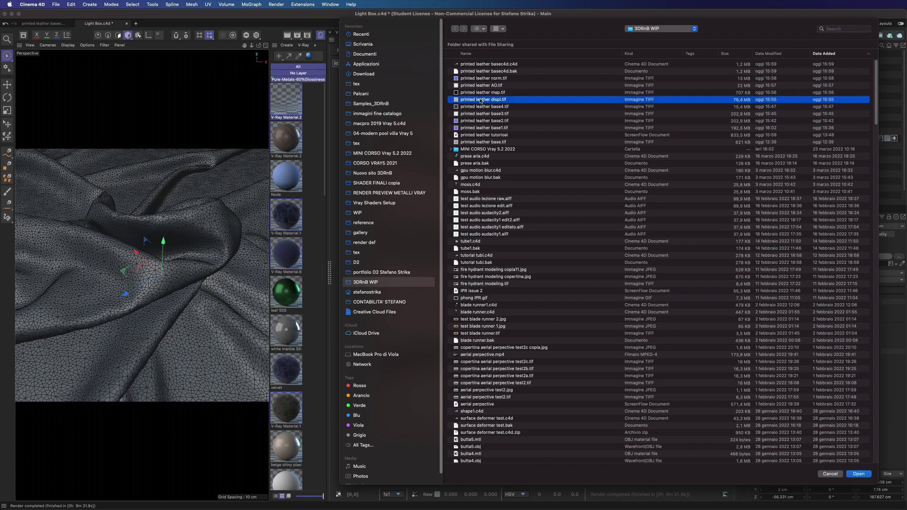
click(858, 475)
click(619, 197)
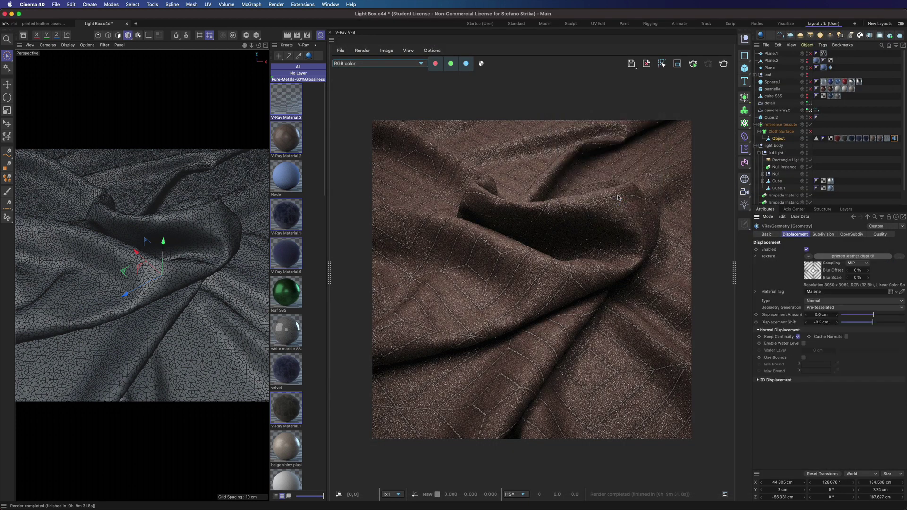
- Set the displacement texture's sampling to None, save the scene, and render the cloth
click(859, 268)
click(854, 260)
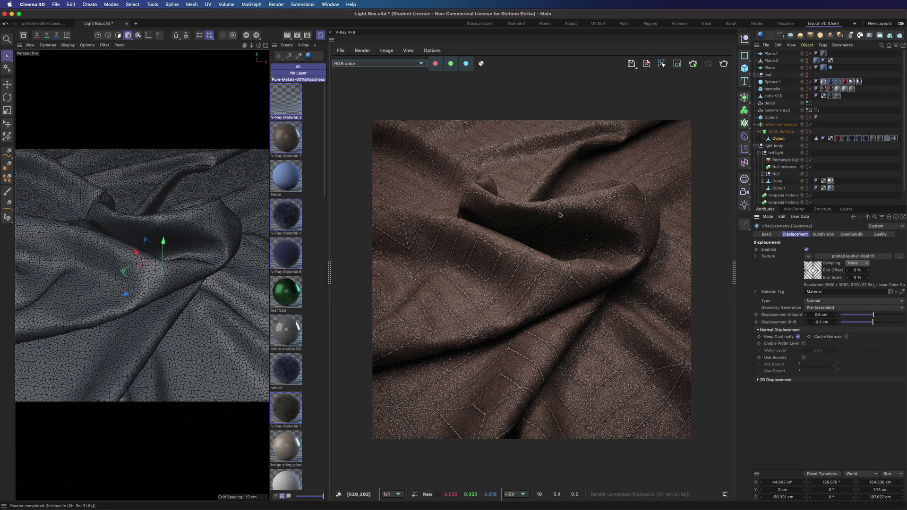
key(super+s)
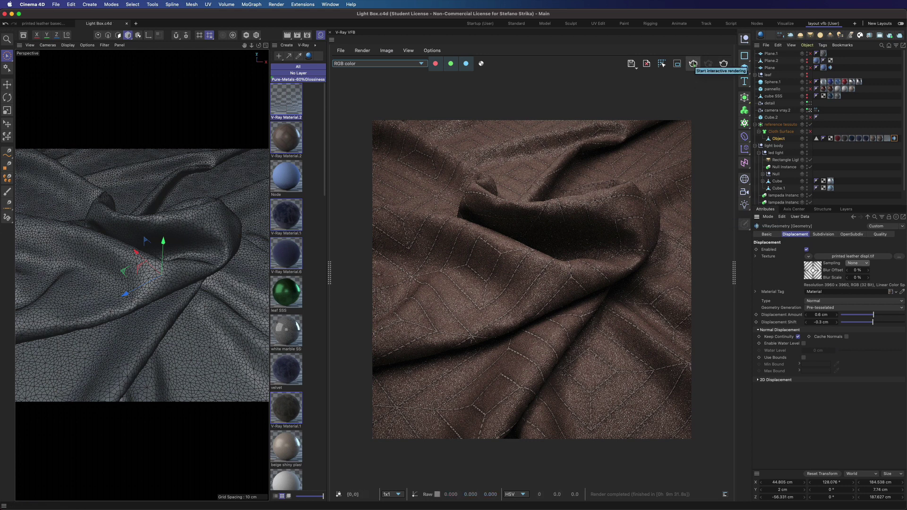
click(724, 64)
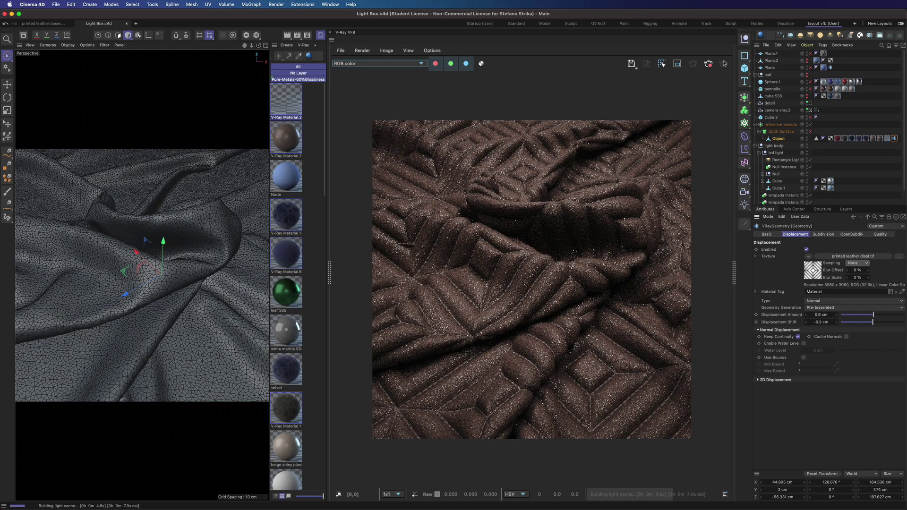
- Reduce the displacement amount to 0.45 cm with a shift of -0.225 cm and render the cloth again
click(825, 315)
text(.45)
key(Return)
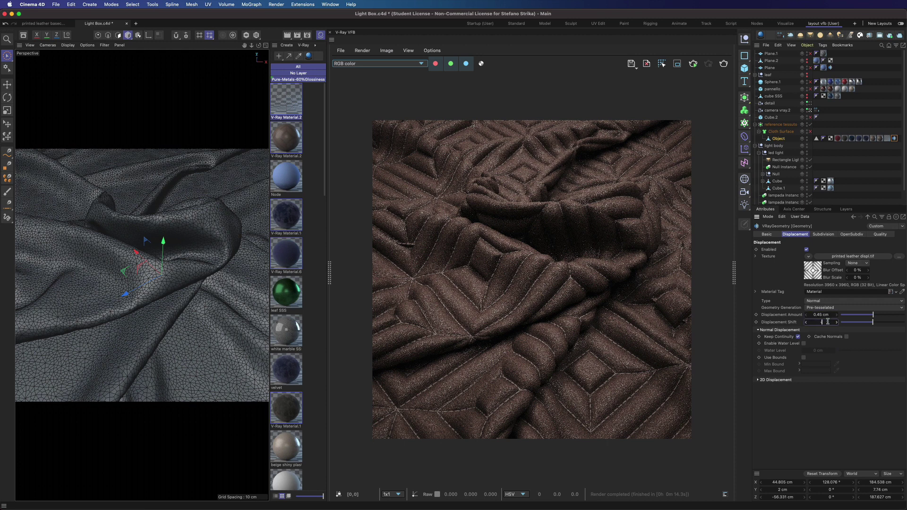
key(shift+Tab)
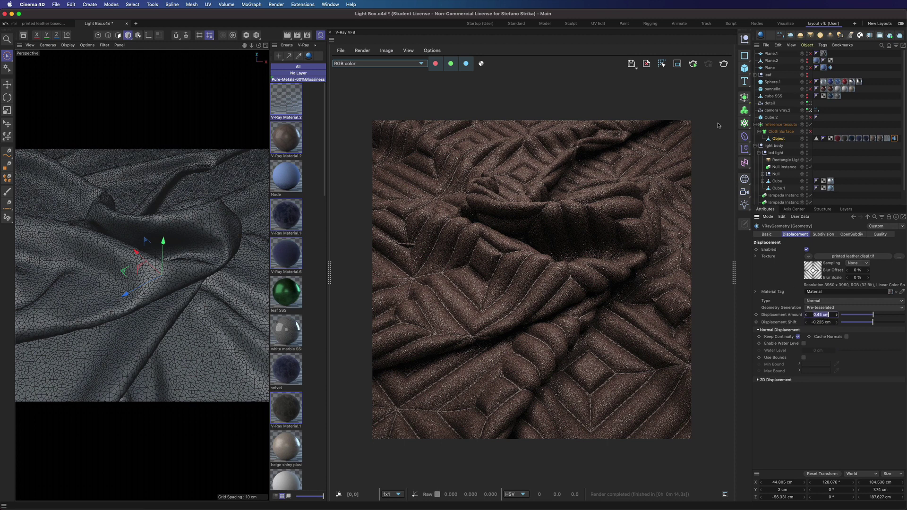
click(723, 64)
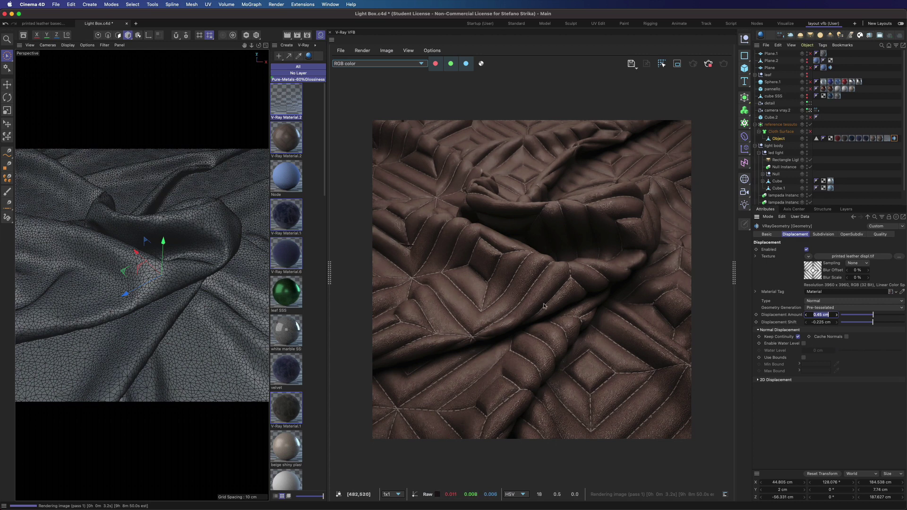
- Set the displacement shift to -0.165 cm and the displacement amount to 0.35 cm, and render the cloth again
click(825, 322)
text(--.165)
key(shift+Tab)
click(709, 64)
click(723, 64)
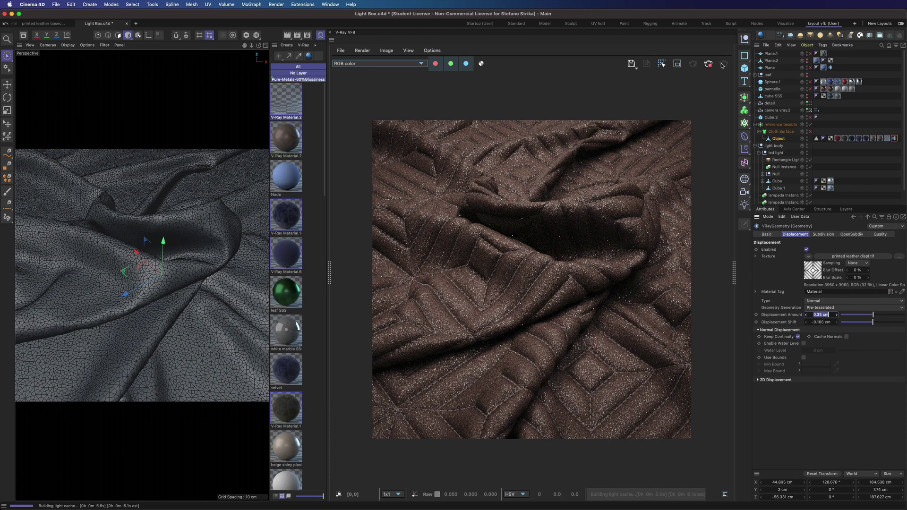
- Check the quilting relief of the brown leather in the bumpNormals render pass and return to the RGB color pass
click(366, 64)
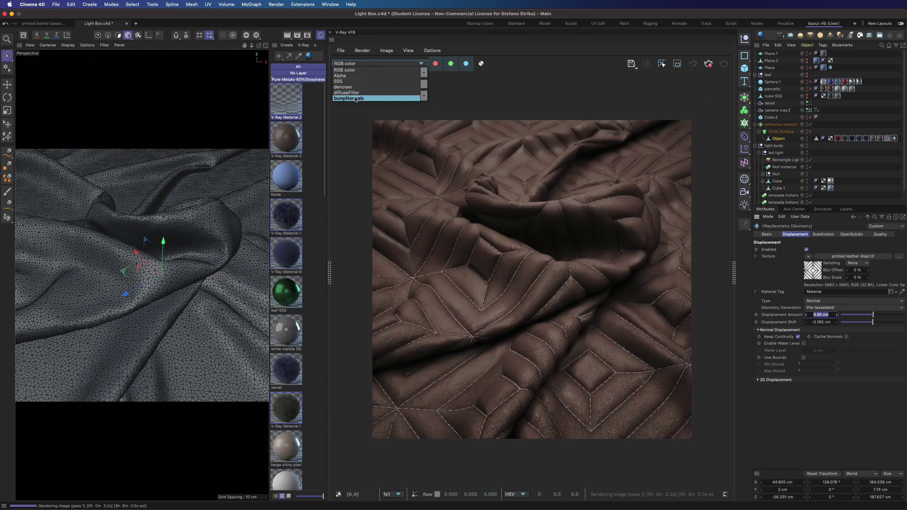
click(366, 97)
scroll(523, 299, up, 1)
scroll(519, 318, down, 2)
click(378, 63)
click(359, 69)
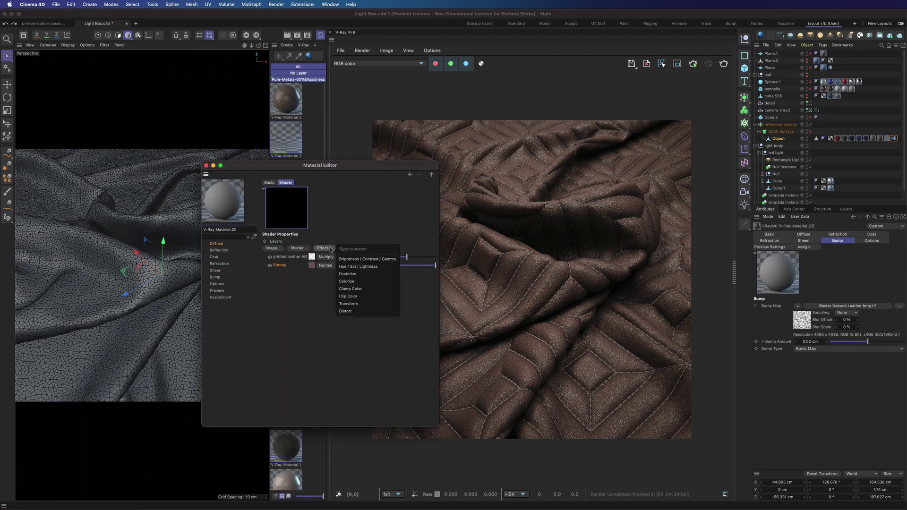
- Change the leather material's diffuse to a dark blue colour and render the cloth again
drag(280, 274, 283, 274)
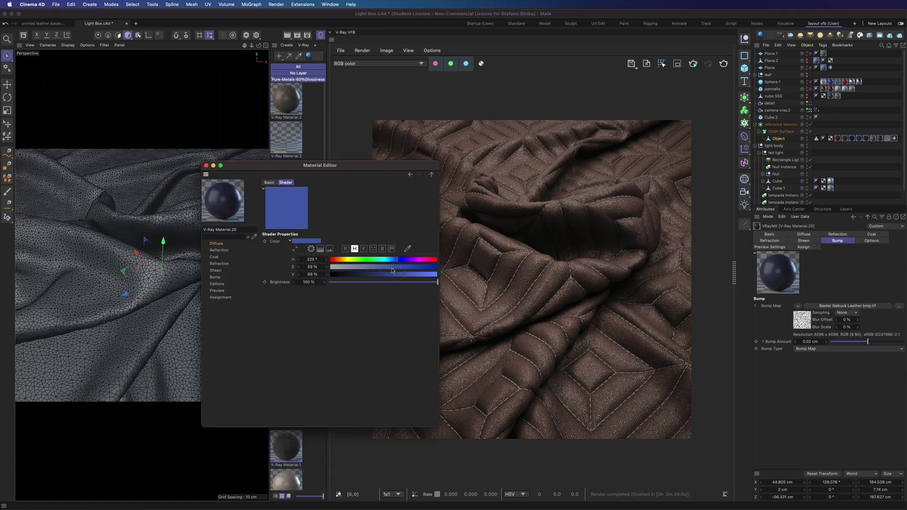
click(298, 248)
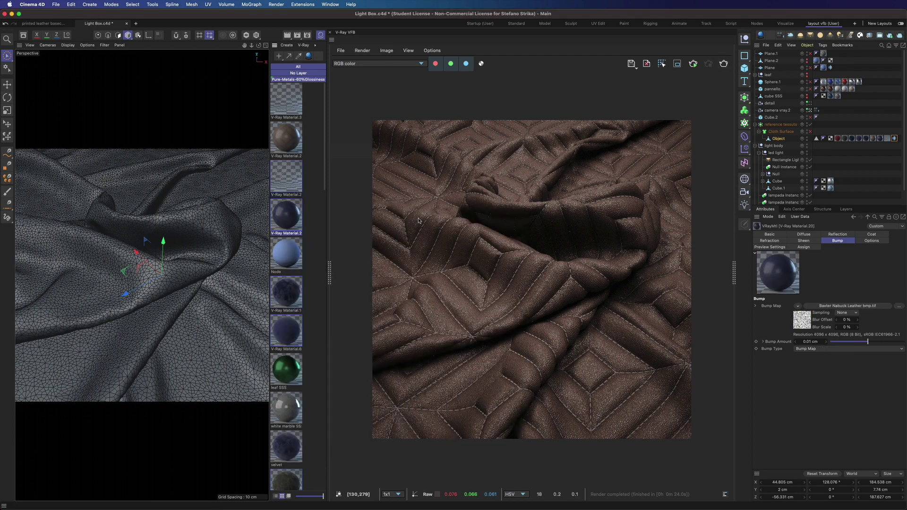
click(723, 64)
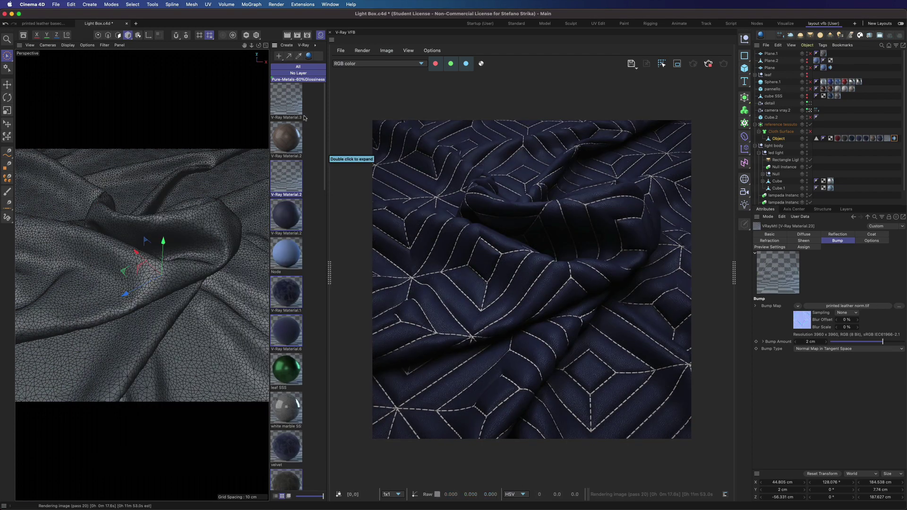
click(723, 64)
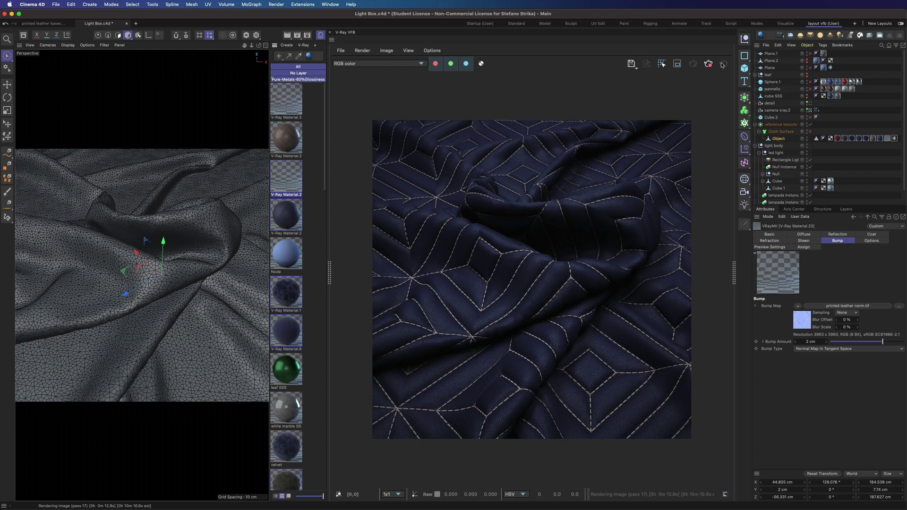
- Examine the blue leather's grain and stitching up close in the RGB color and bumpNormals passes, ending on RGB color
scroll(603, 400, up, 3)
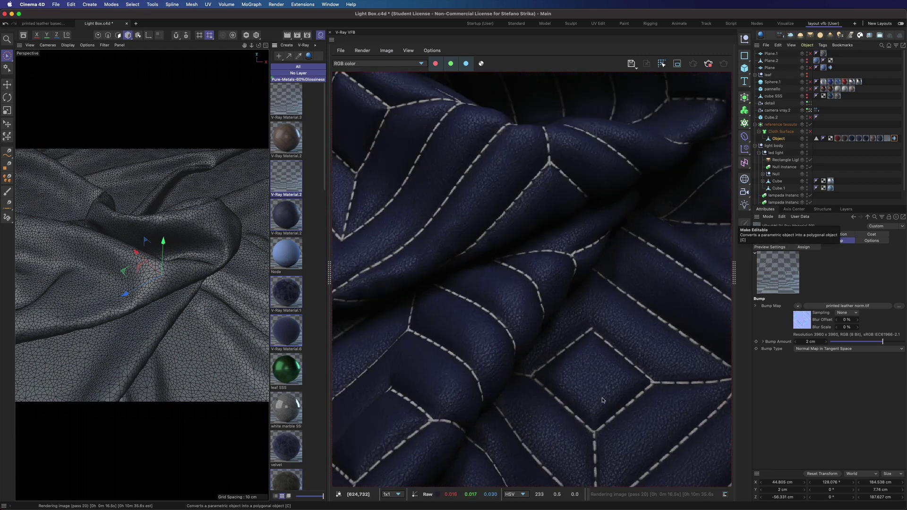
scroll(603, 400, down, 4)
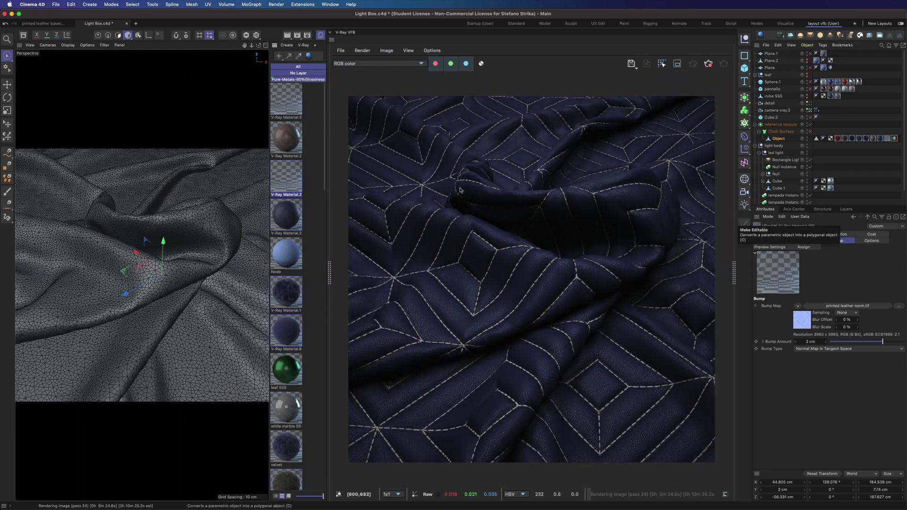
click(355, 64)
click(352, 99)
scroll(611, 424, up, 3)
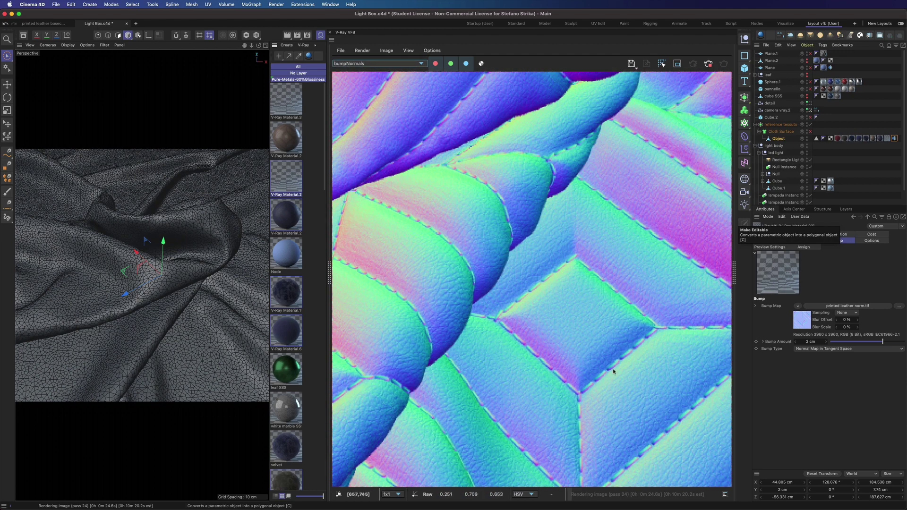
scroll(479, 320, down, 4)
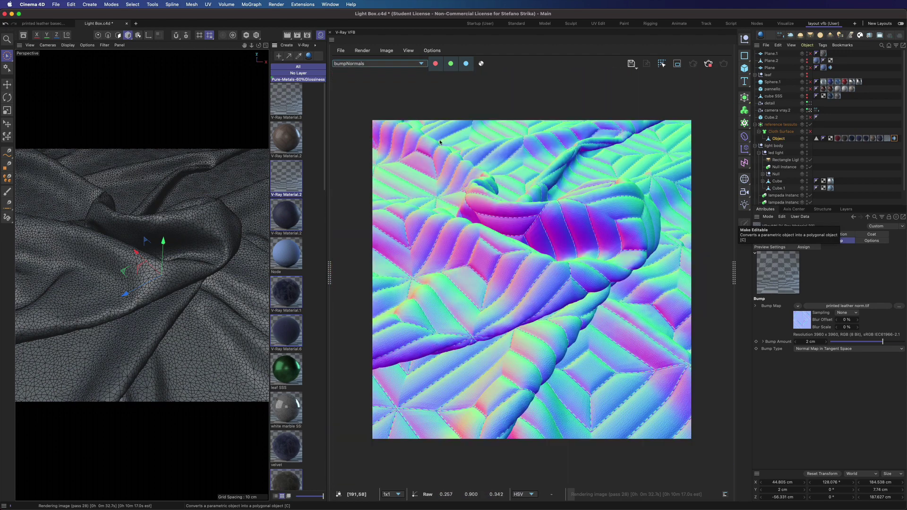
click(355, 63)
click(357, 70)
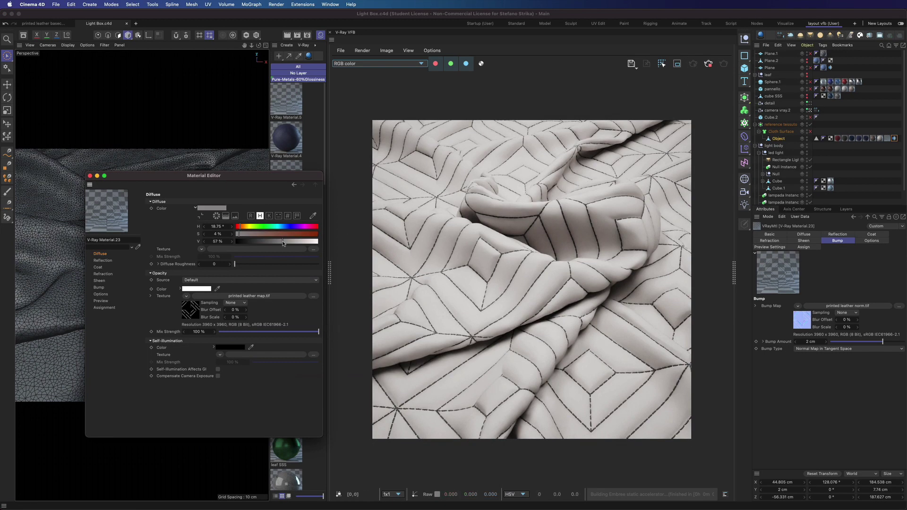
- Lighten the stitch material's diffuse colour and set the brightness of the leather's reflection bitmap to -25%
drag(284, 241, 290, 242)
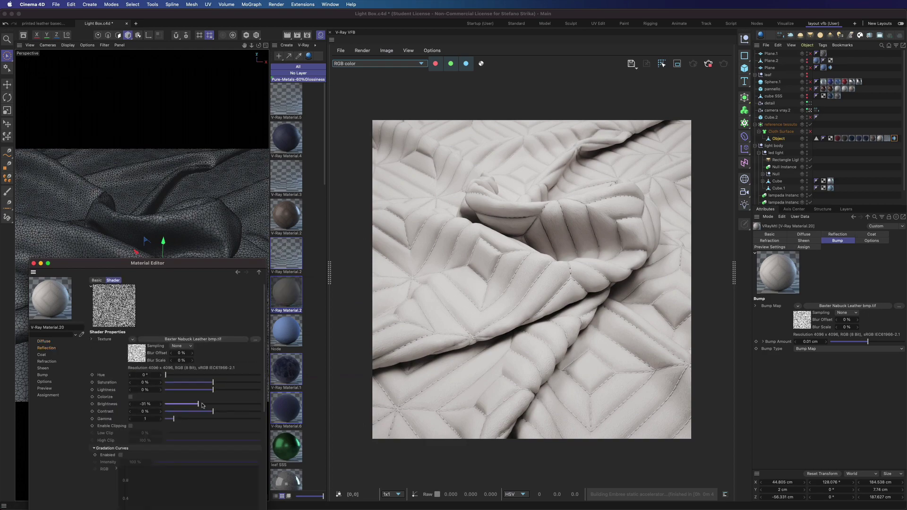
drag(212, 405, 201, 405)
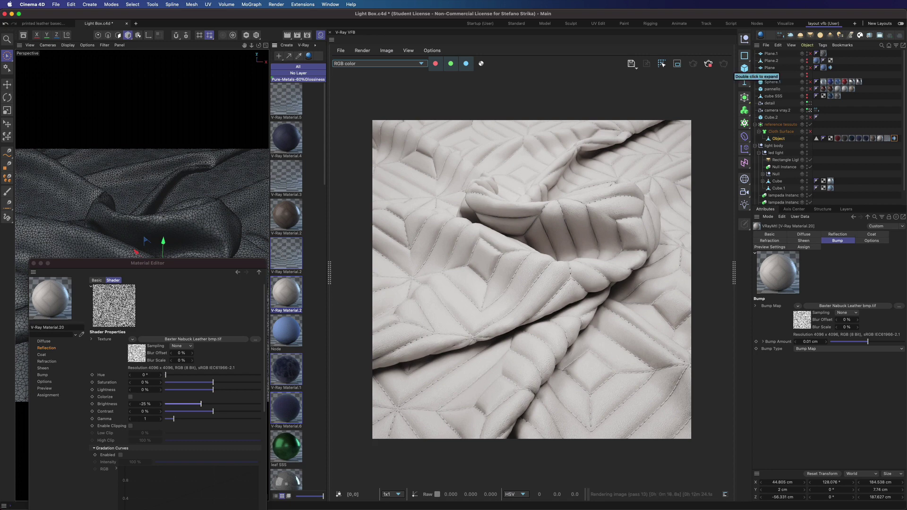
- Examine the grain, seams and folds of the white quilted leather up close in the square and wide cloth renders
scroll(670, 398, up, 3)
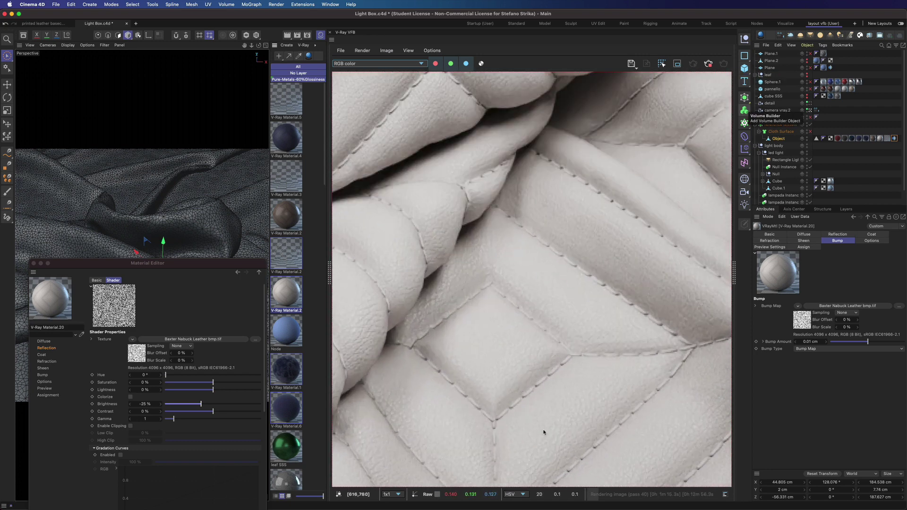
scroll(552, 402, up, 3)
scroll(492, 358, down, 2)
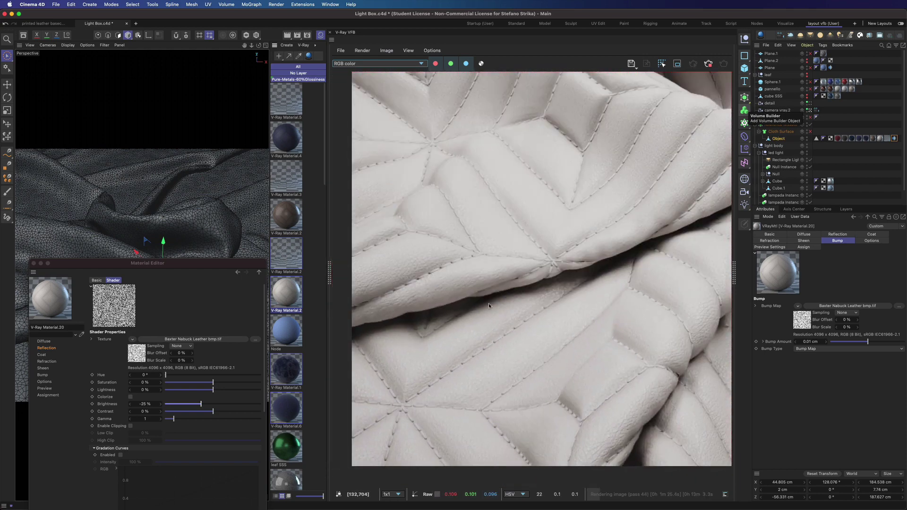
scroll(623, 200, down, 2)
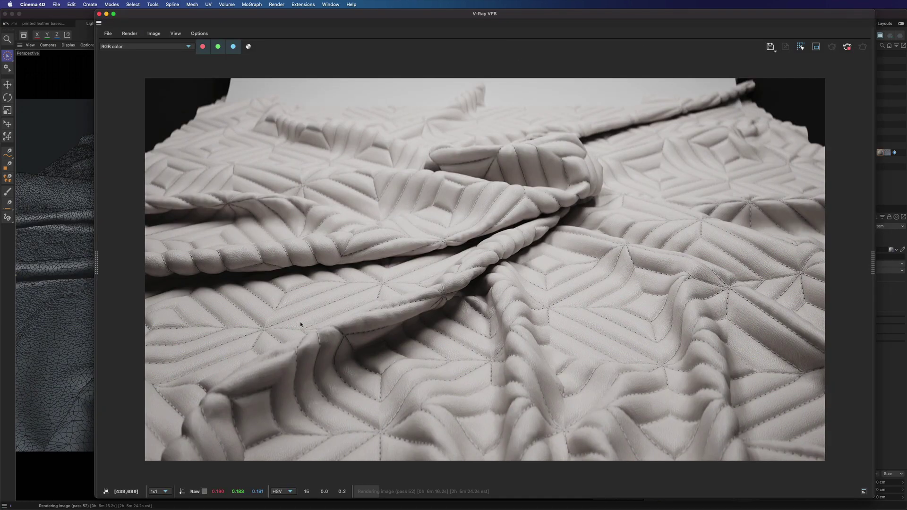
scroll(301, 329, up, 3)
scroll(295, 316, up, 1)
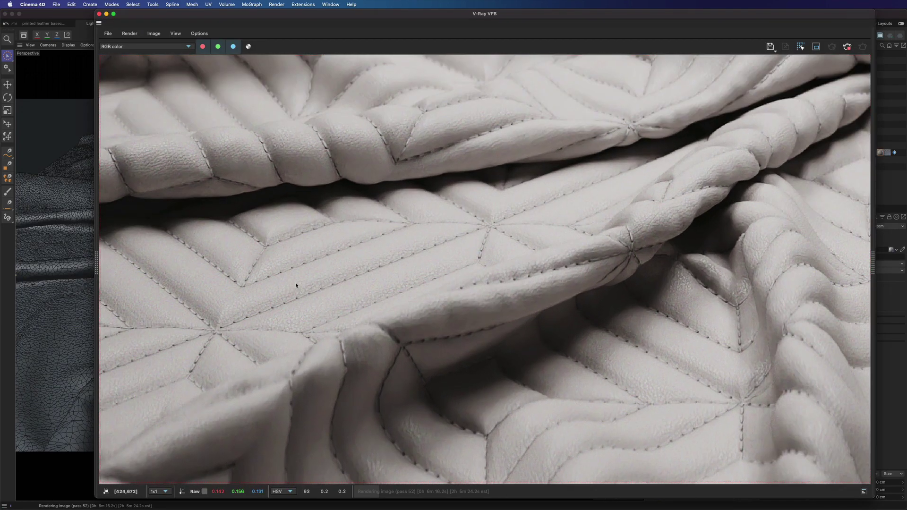
drag(305, 266, 367, 155)
drag(444, 338, 421, 266)
drag(725, 277, 676, 381)
drag(752, 222, 747, 303)
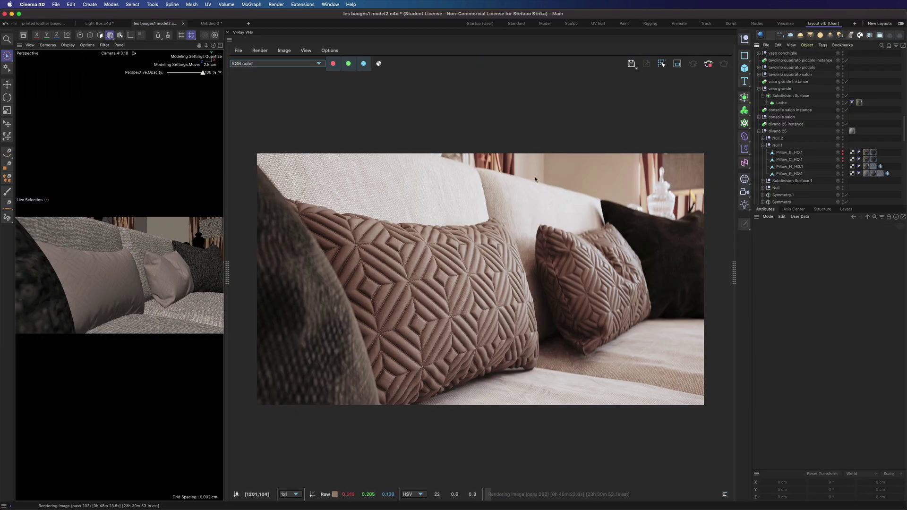
- Inspect the quilted leather on the sofa pillows up close in the les bauges1 model2.c4d render
scroll(393, 294, up, 10)
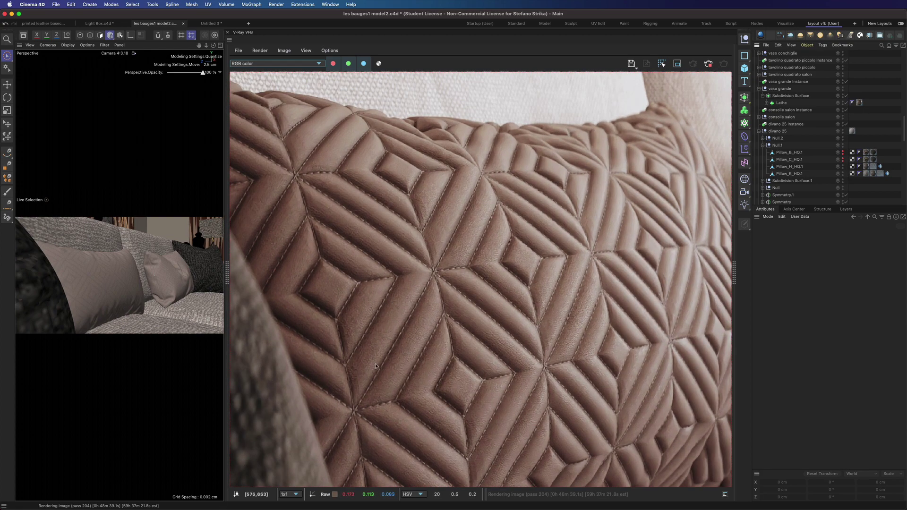
scroll(488, 369, down, 3)
scroll(488, 367, down, 3)
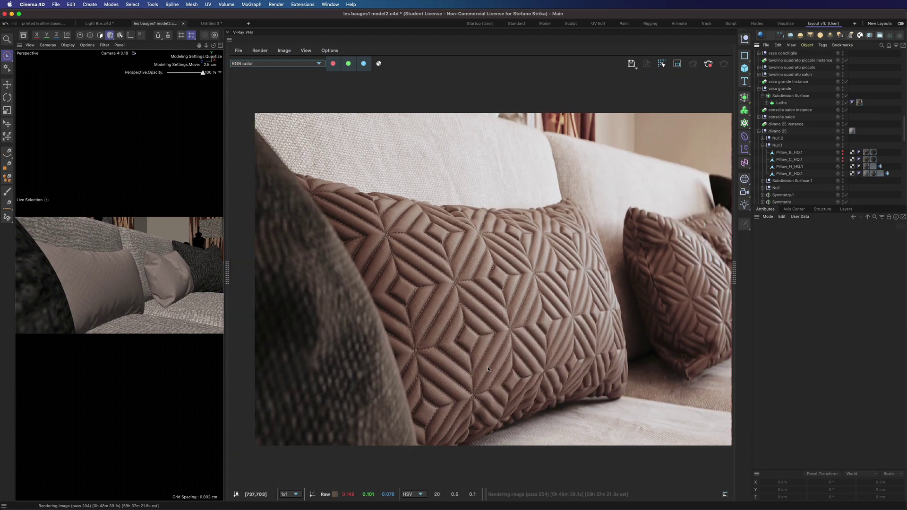
scroll(366, 222, up, 3)
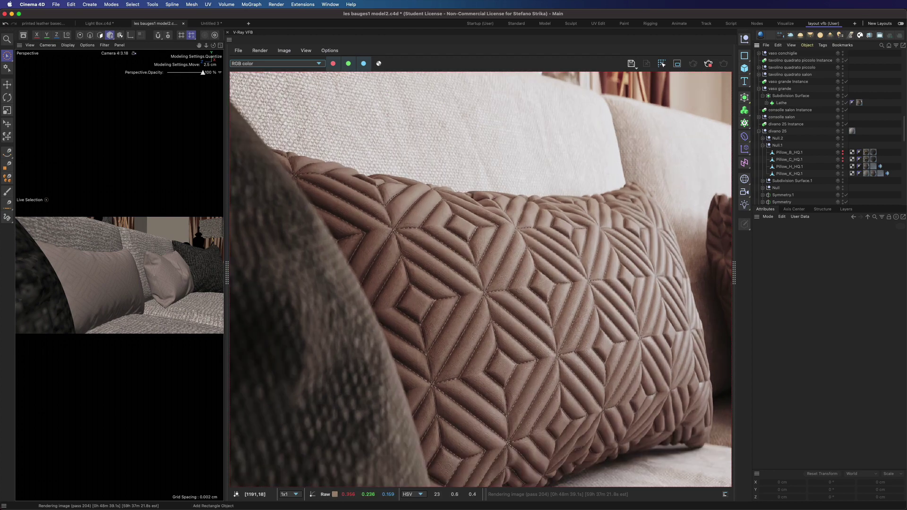